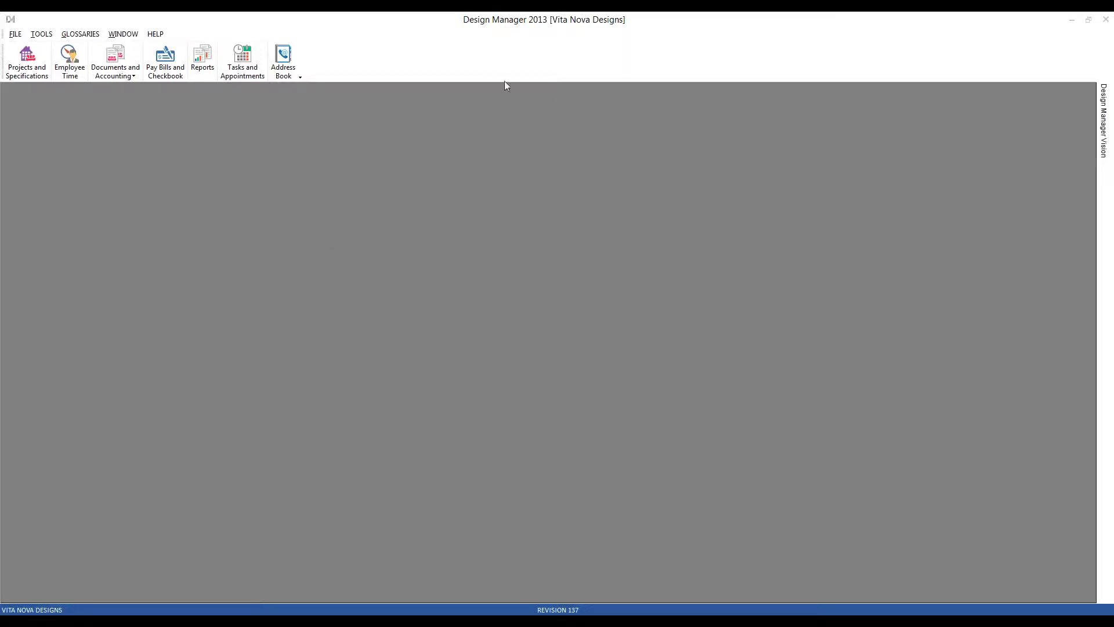
Open the Account Glossary in Design Manager 2013, and the same accounts list in Design Manager Pro 8.0
click(80, 36)
click(98, 52)
drag(229, 171, 194, 142)
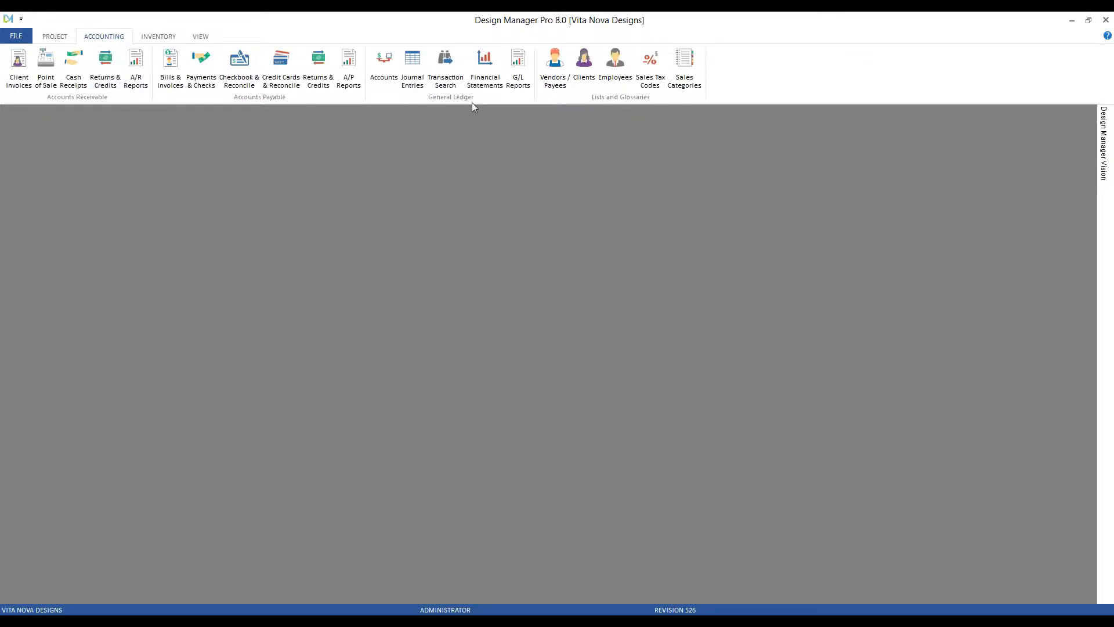
click(383, 66)
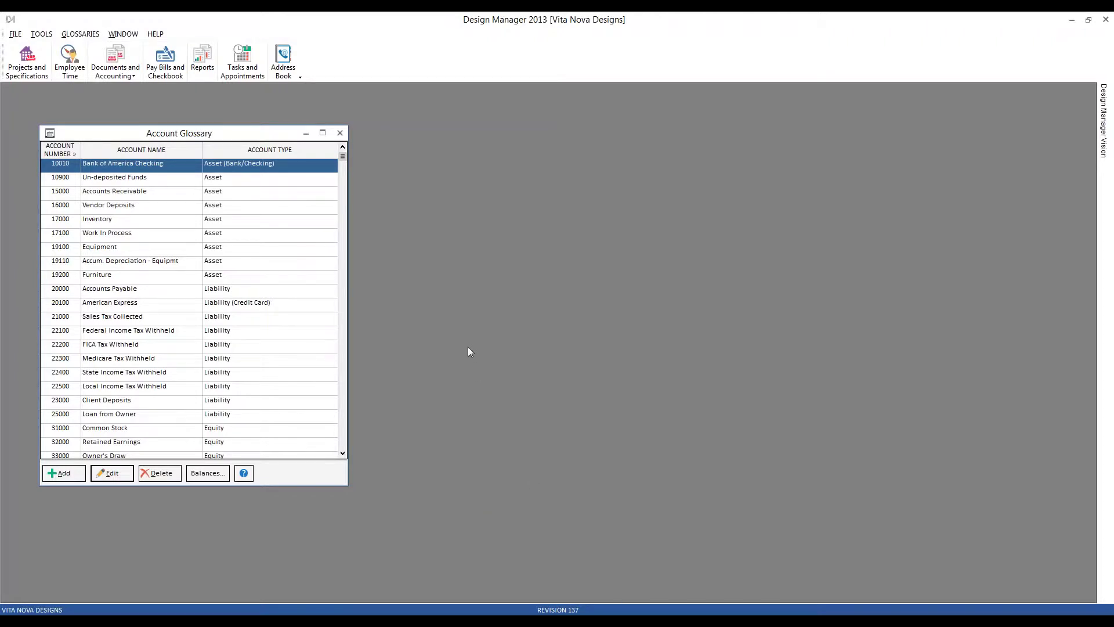
Add general ledger account 10020 named Savings Account with type Asset (Bank/Checking), without creating a payment type
click(73, 478)
drag(266, 193, 300, 195)
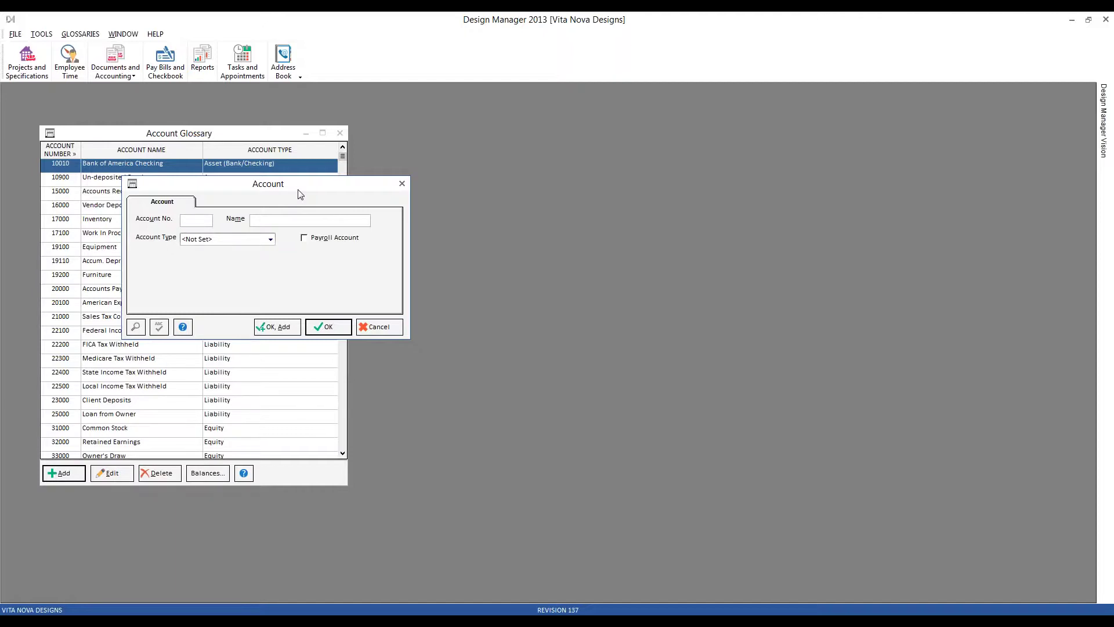
text(10020)
text(Savings Ac)
text(count)
click(270, 239)
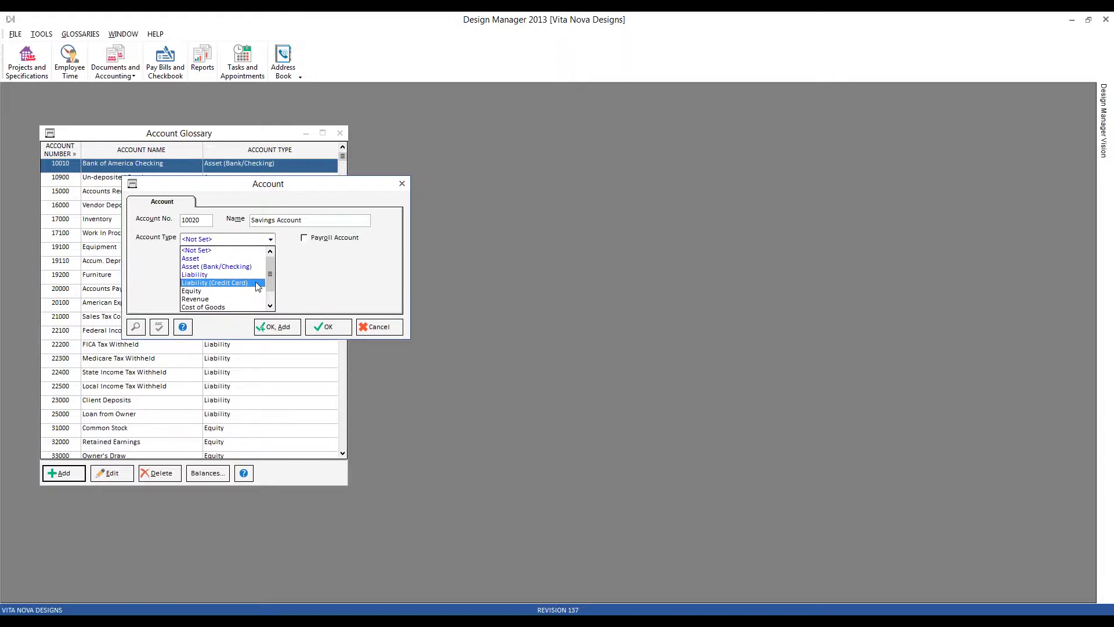
click(250, 266)
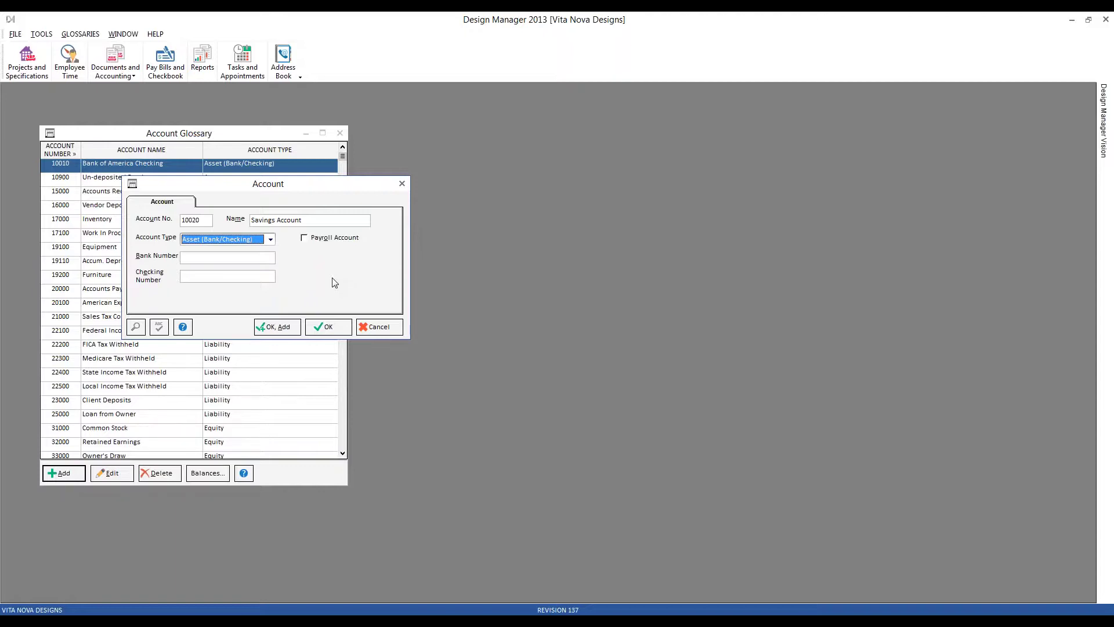
click(330, 327)
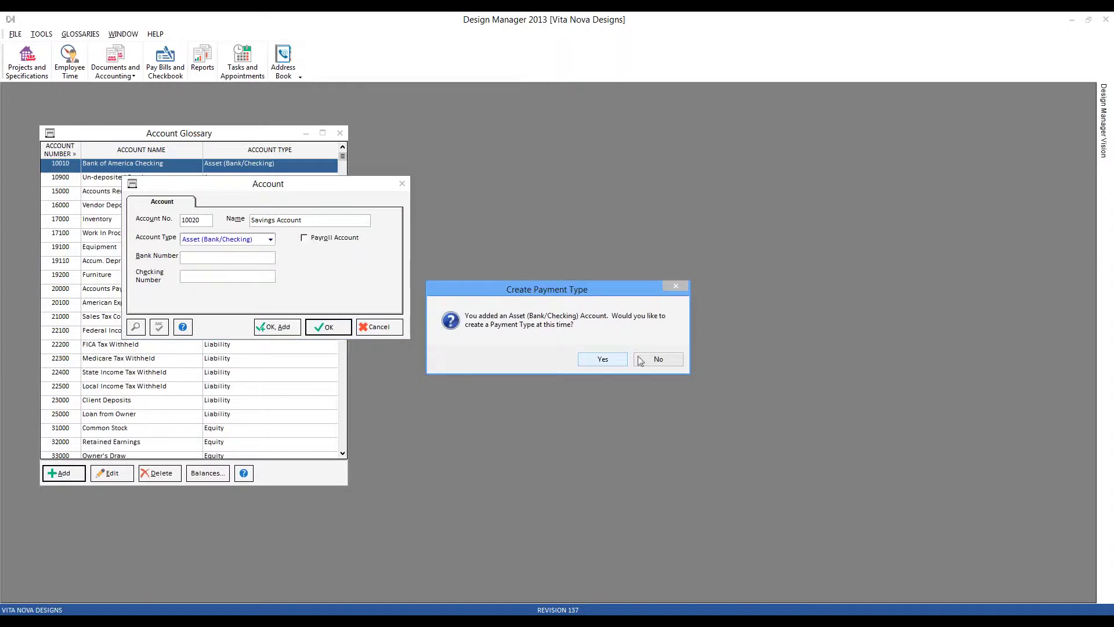
click(659, 360)
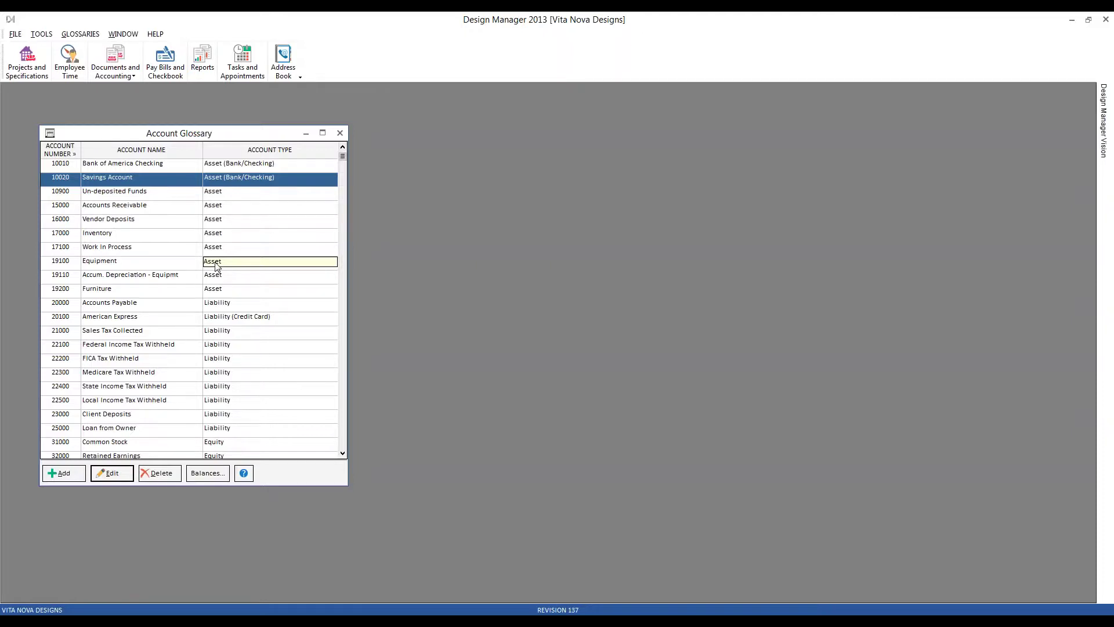
Look up the accounts whose number starts with 4, and sort the glossary by descending account number
text(4)
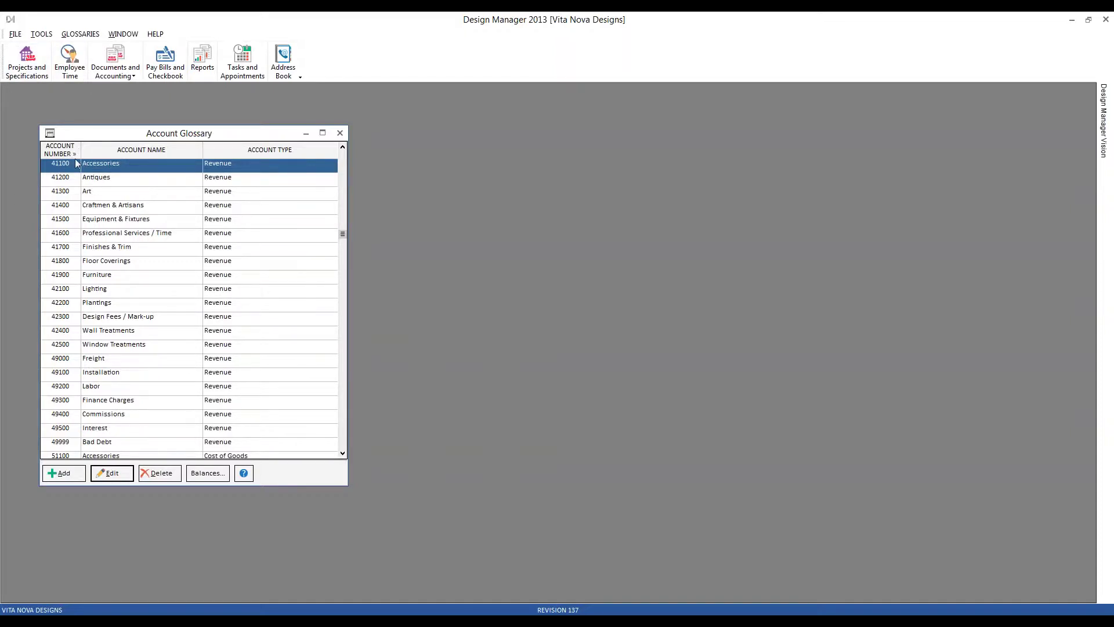
click(145, 235)
click(73, 154)
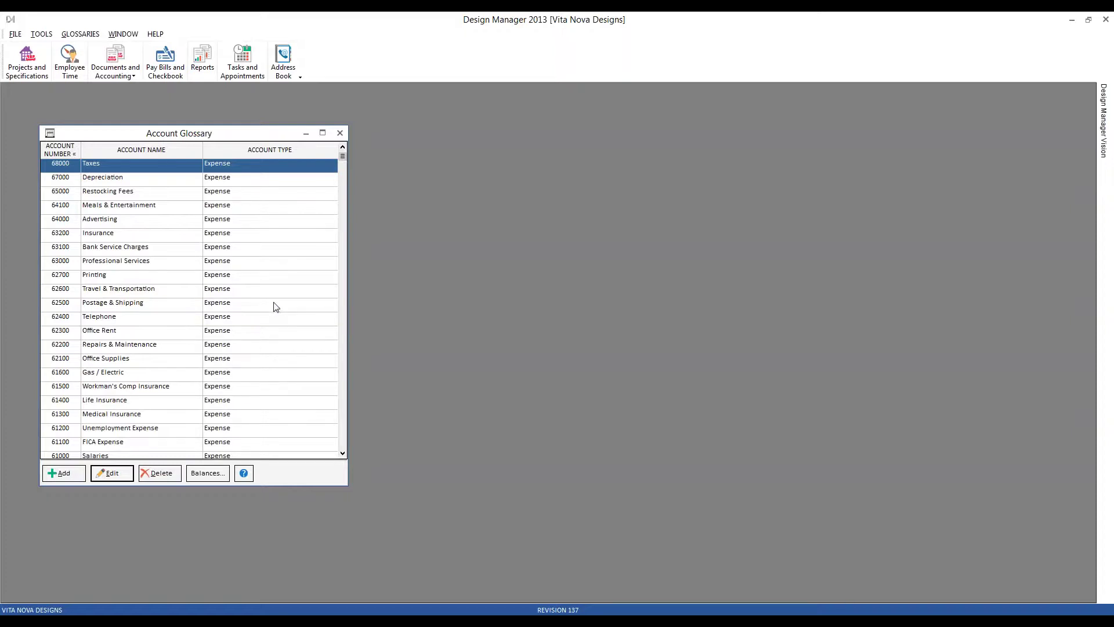
Look up "com" with the glossary sorted by account name, and re-sort by account type and back to ascending account number
click(166, 151)
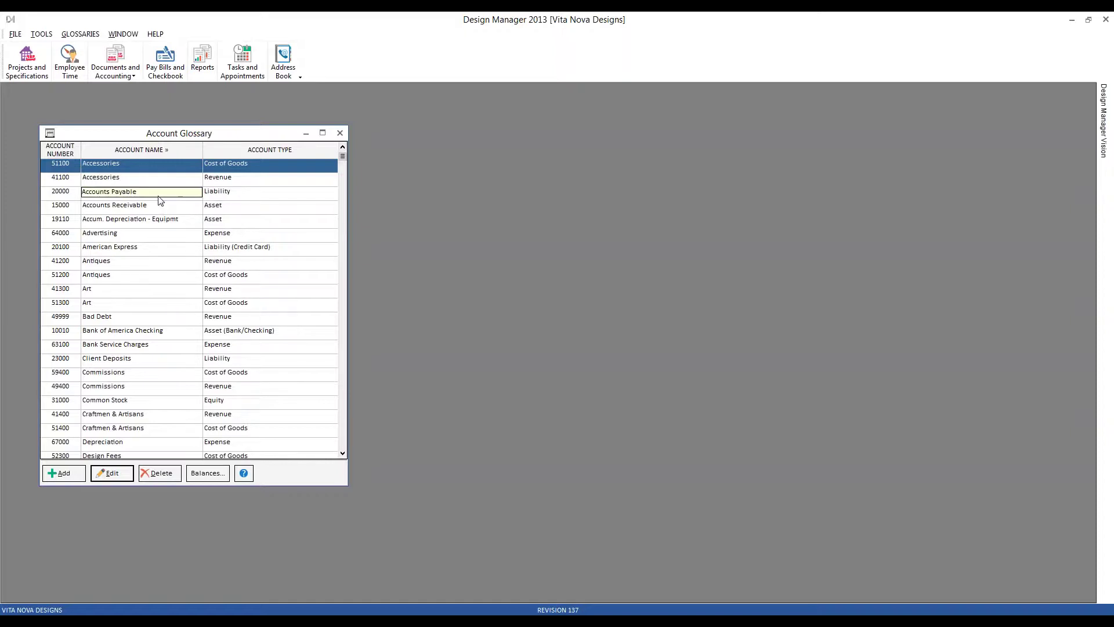
text(com)
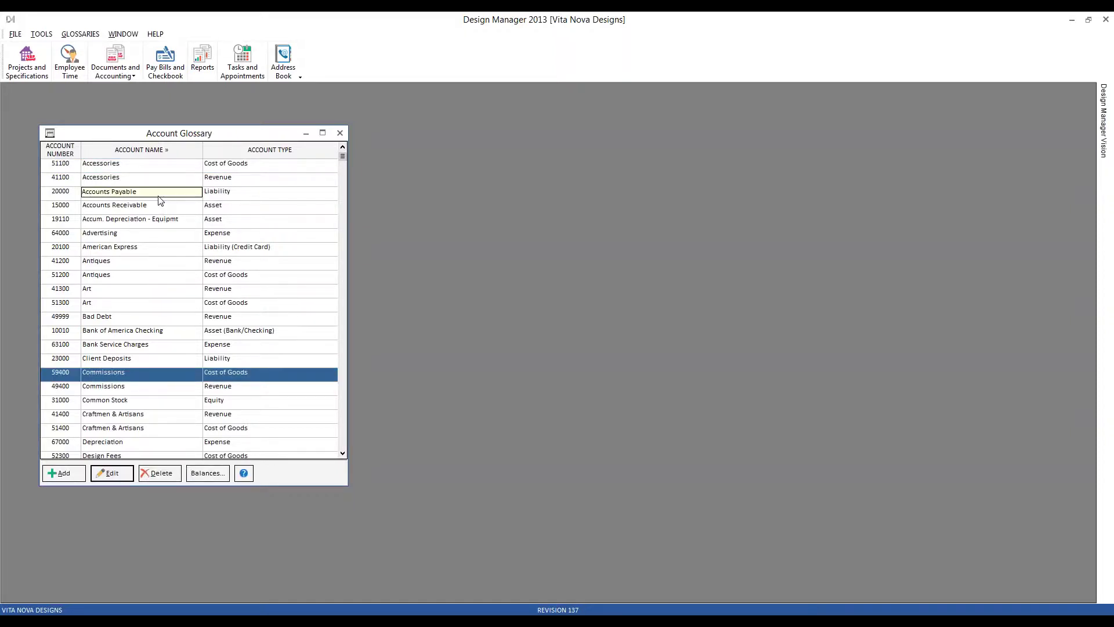
click(266, 149)
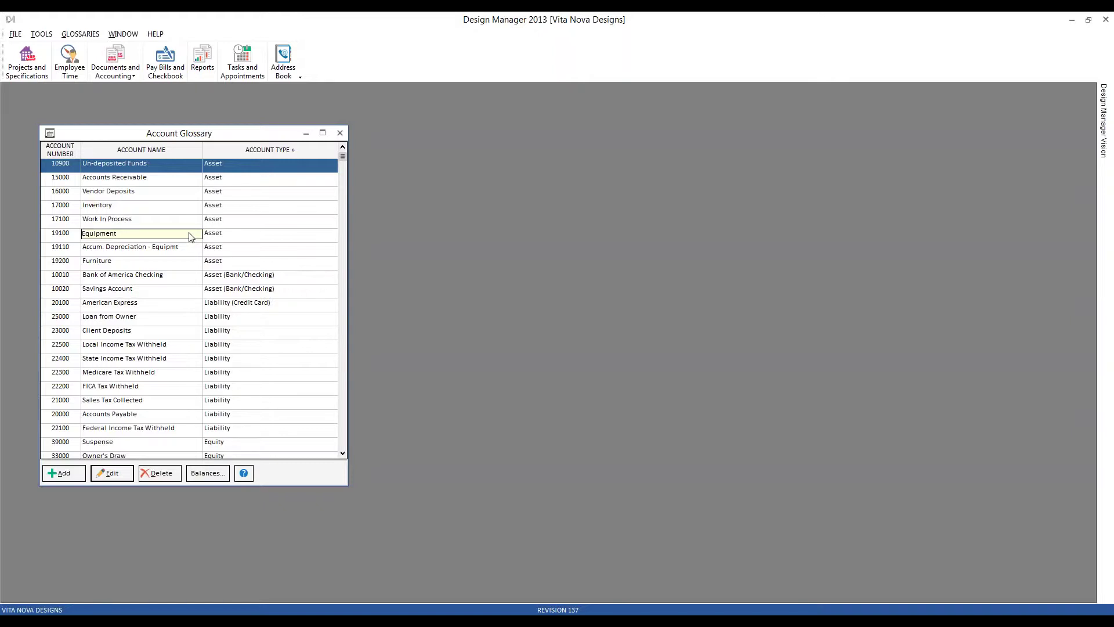
click(65, 153)
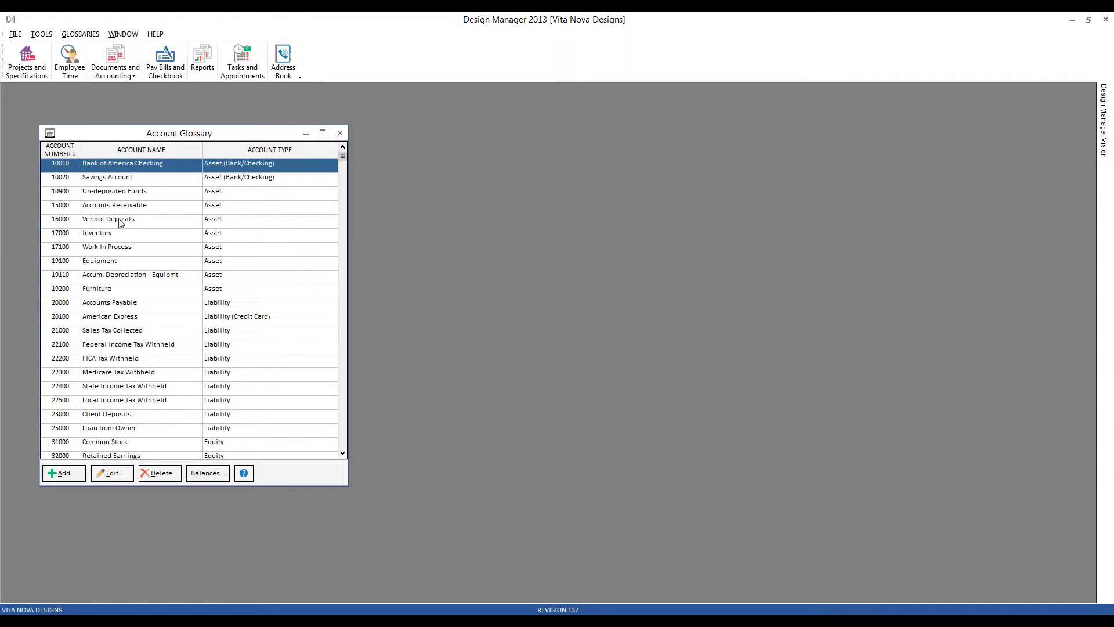
Open the Bank of America Checking account record for review and close it without saving changes
click(138, 183)
click(160, 168)
click(179, 169)
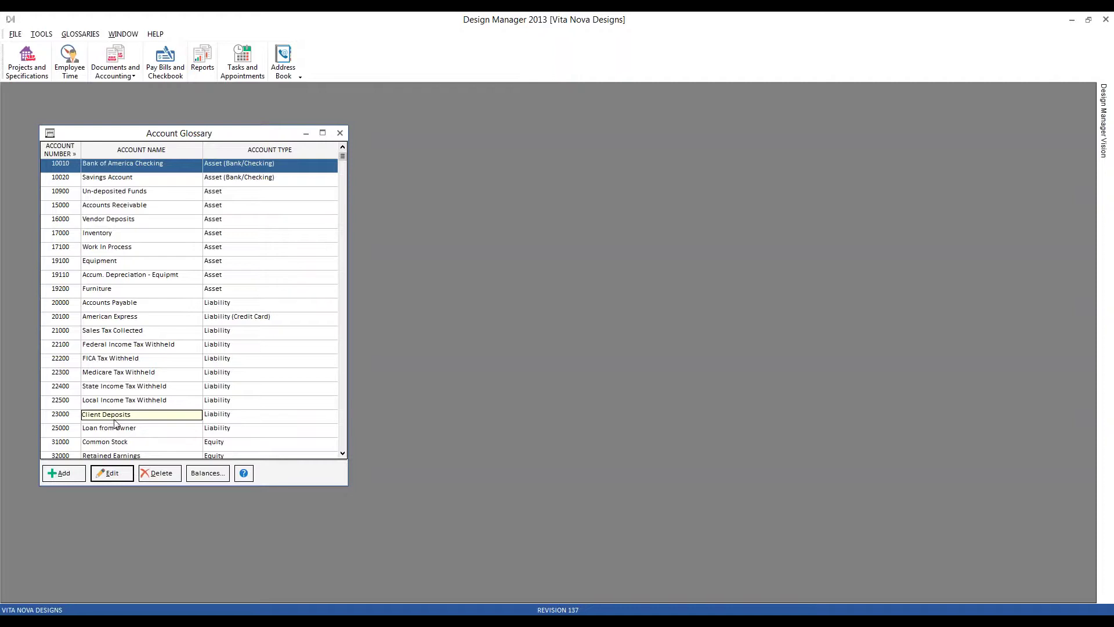
key(Return)
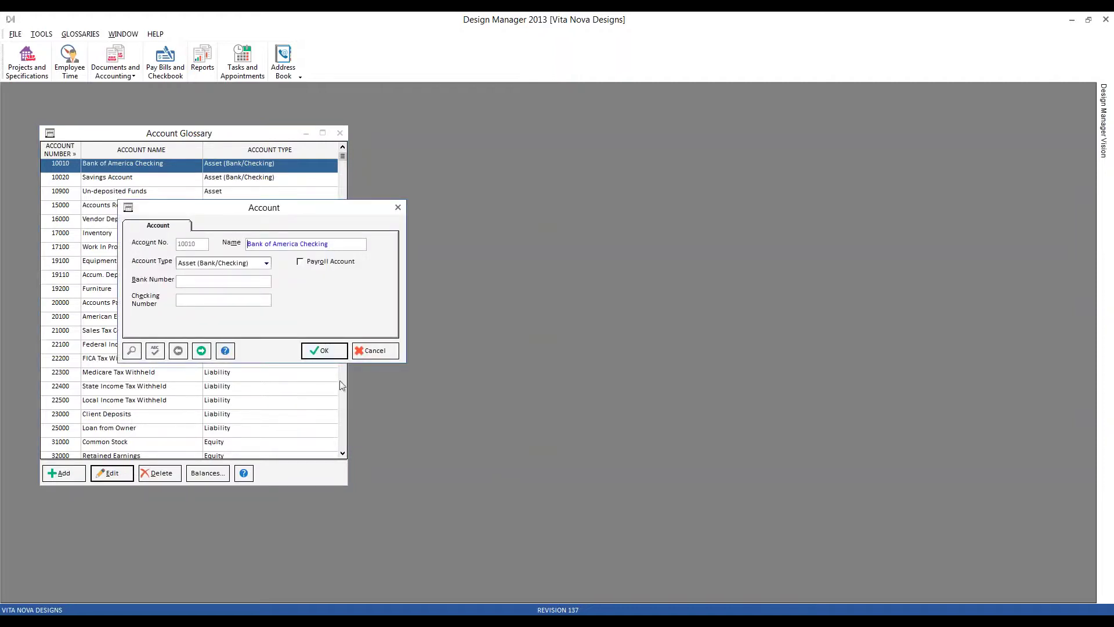
click(370, 355)
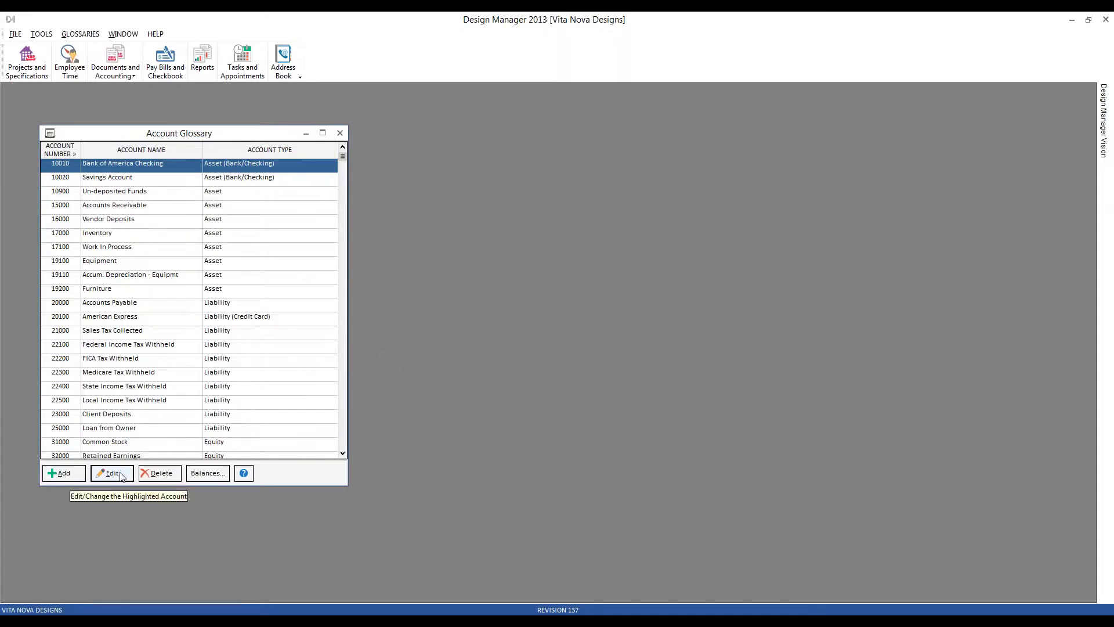
Rename the Bank of America Checking account as Wells Fargo Checking, running a spell check before saving
double_click(177, 167)
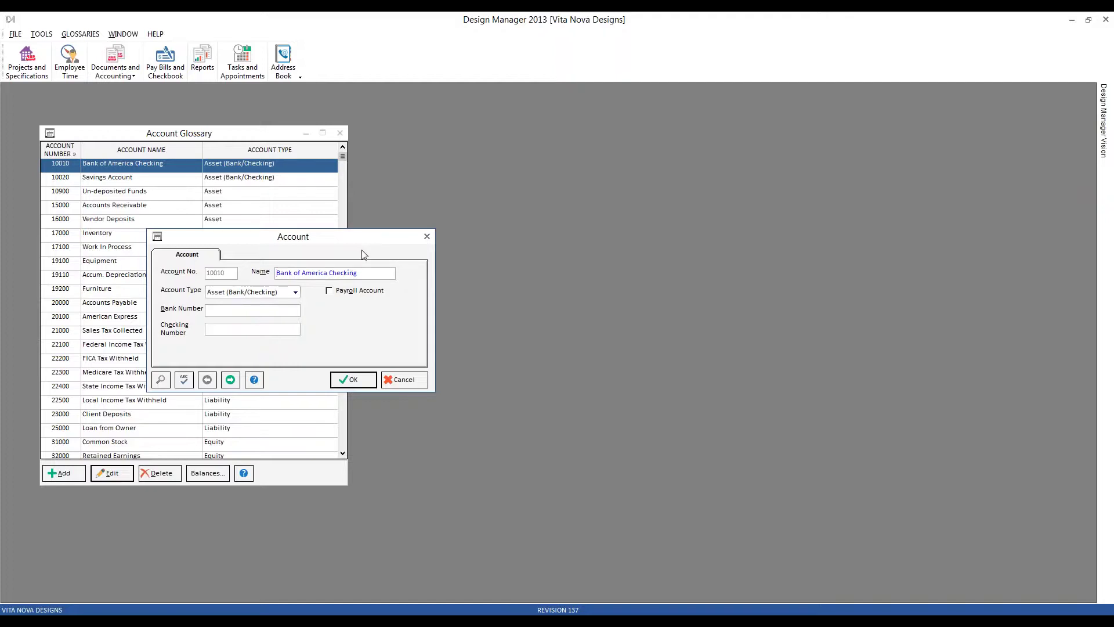
shift+click(328, 273)
text(Wells Fargo)
click(184, 382)
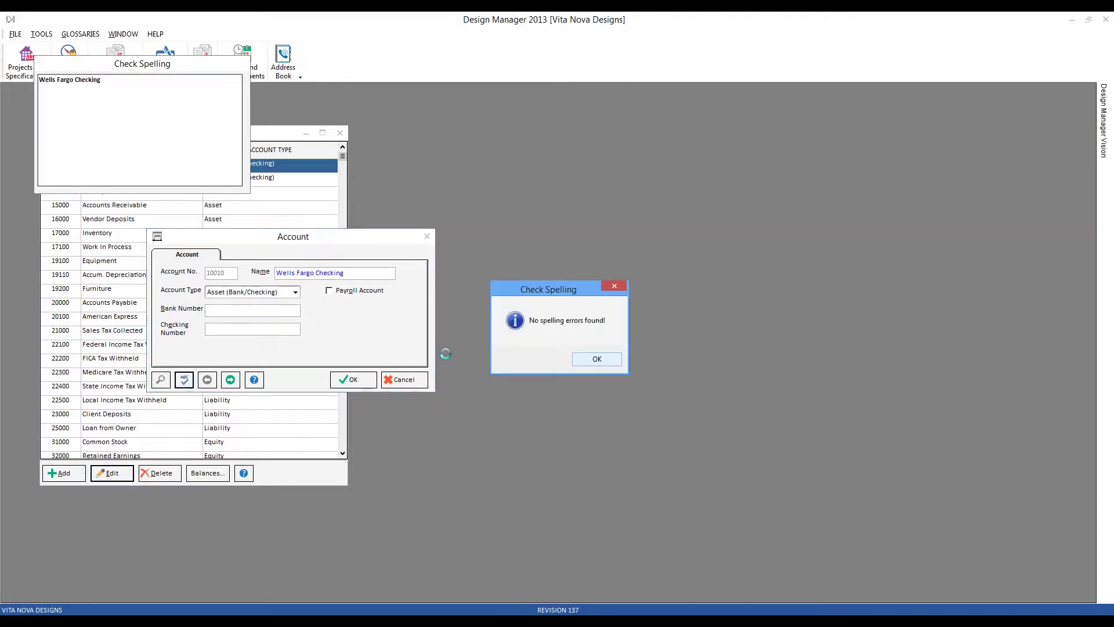
click(593, 358)
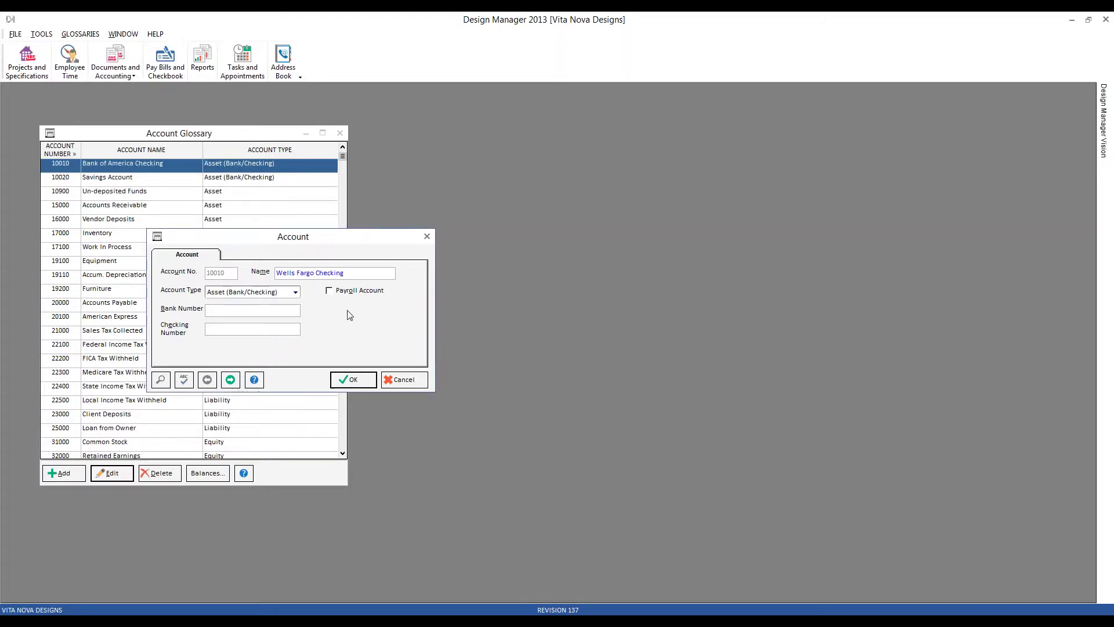
click(354, 381)
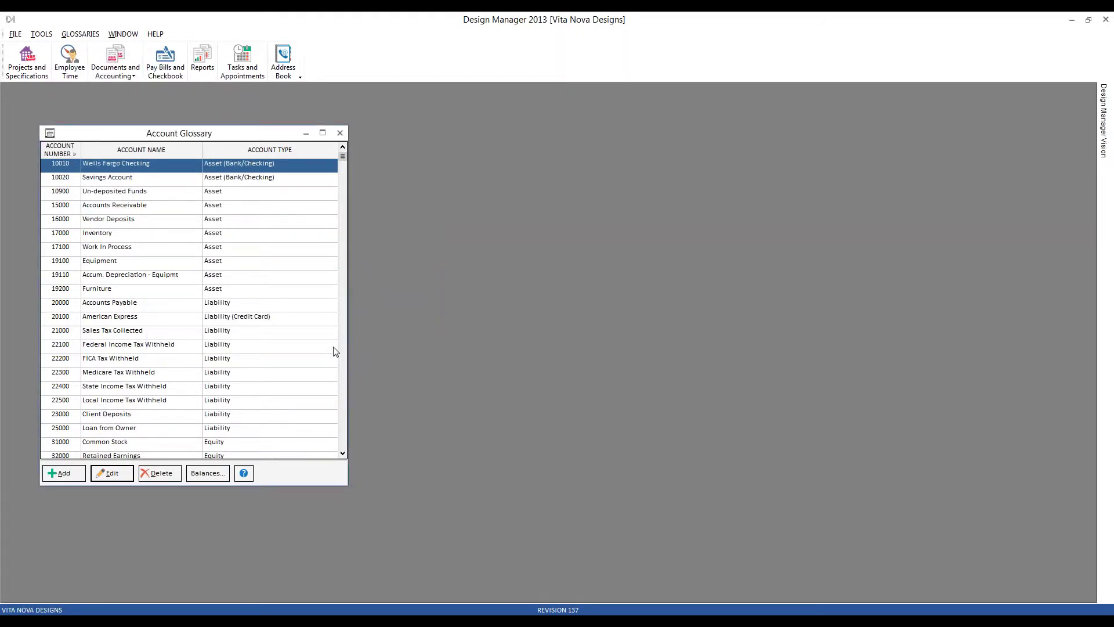
Reopen the Wells Fargo Checking account record and cancel out of it without changes
click(114, 473)
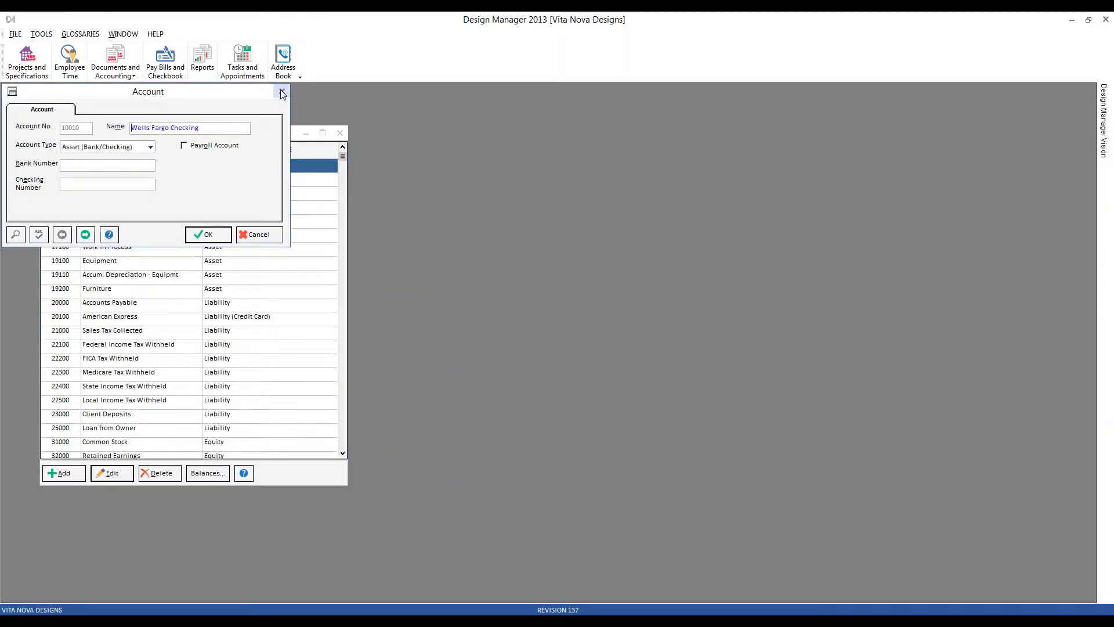
click(259, 234)
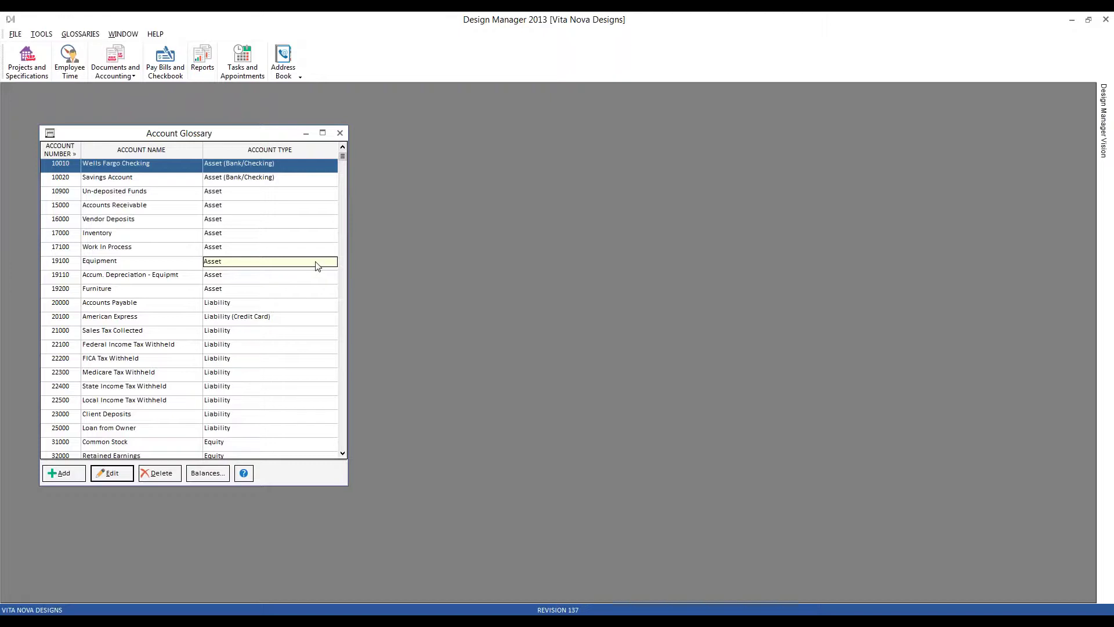
Delete the Savings Account record from the Account Glossary permanently
click(180, 183)
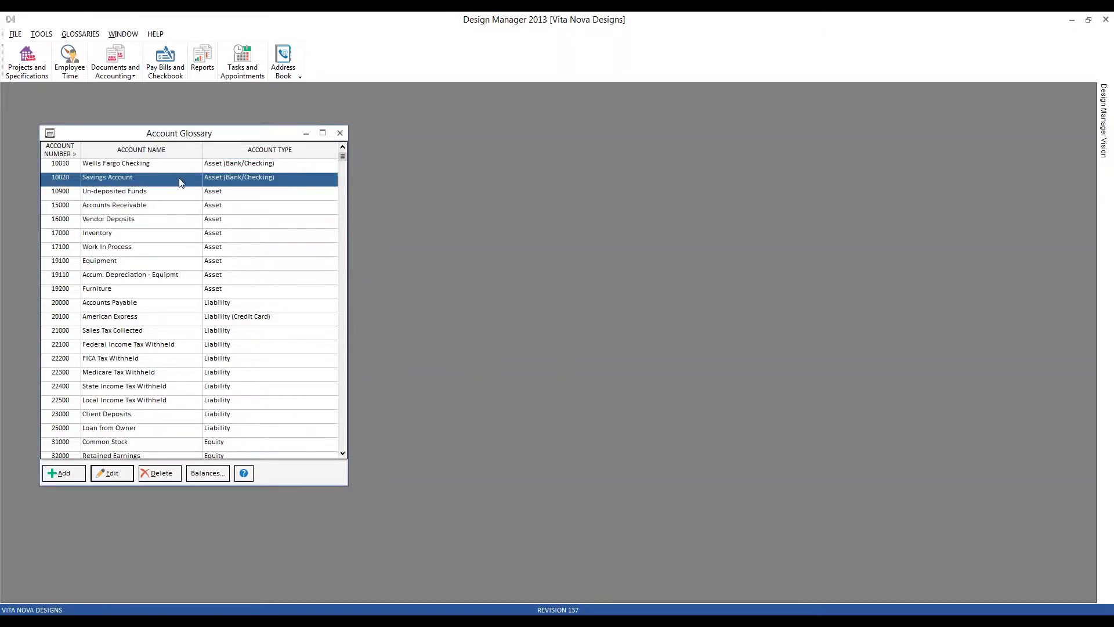
click(180, 183)
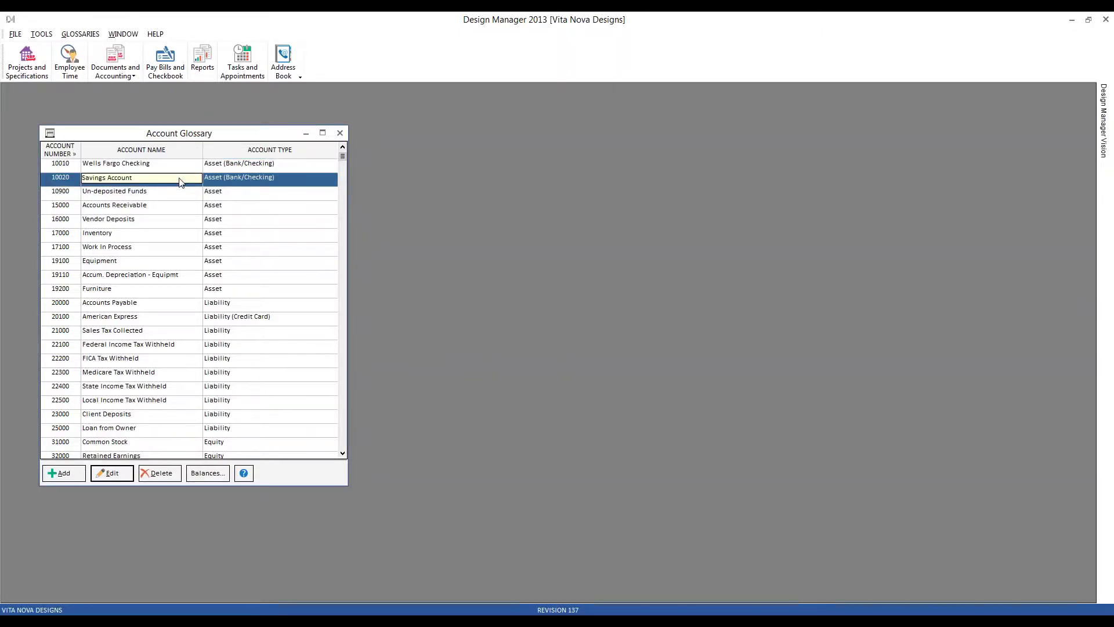
click(161, 473)
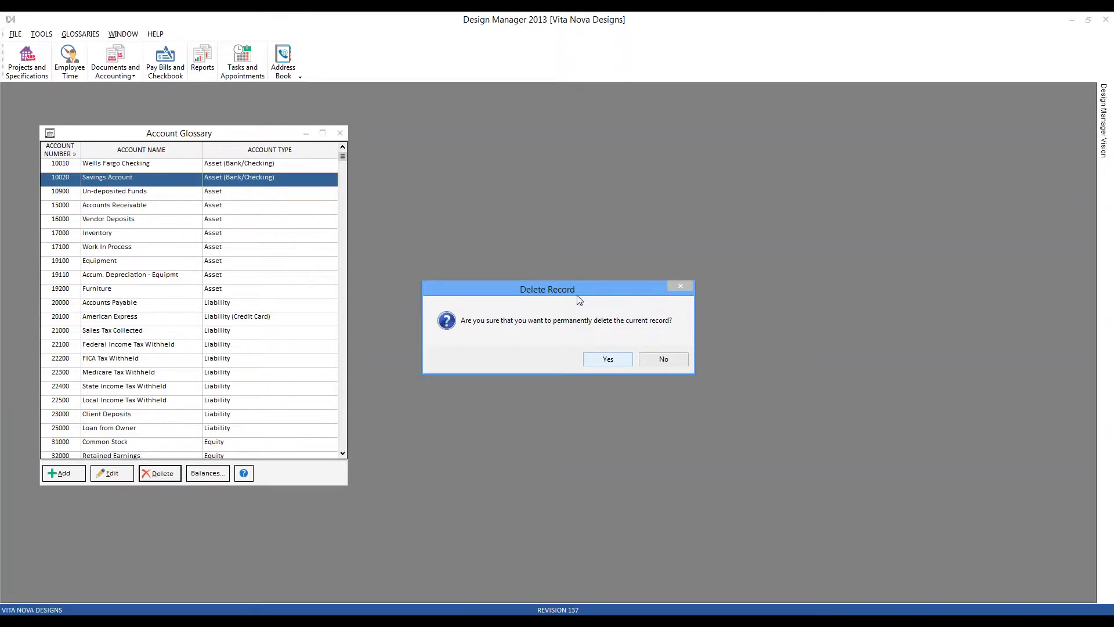
click(620, 360)
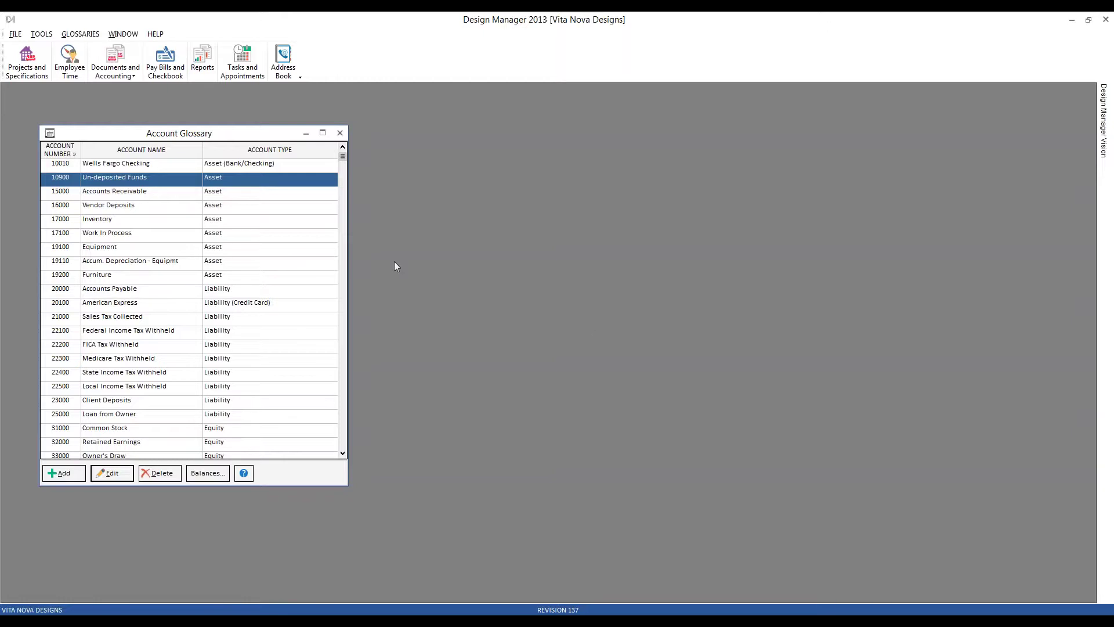
Try to delete the Wells Fargo Checking account, cancelling instead of transferring its activity to another account
click(174, 165)
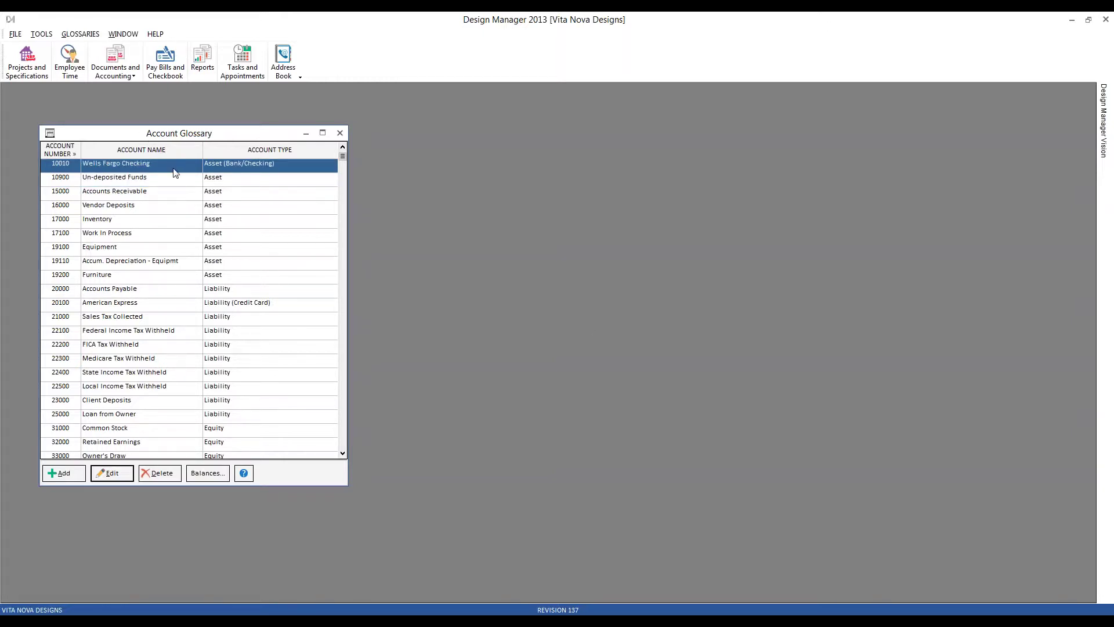
click(174, 167)
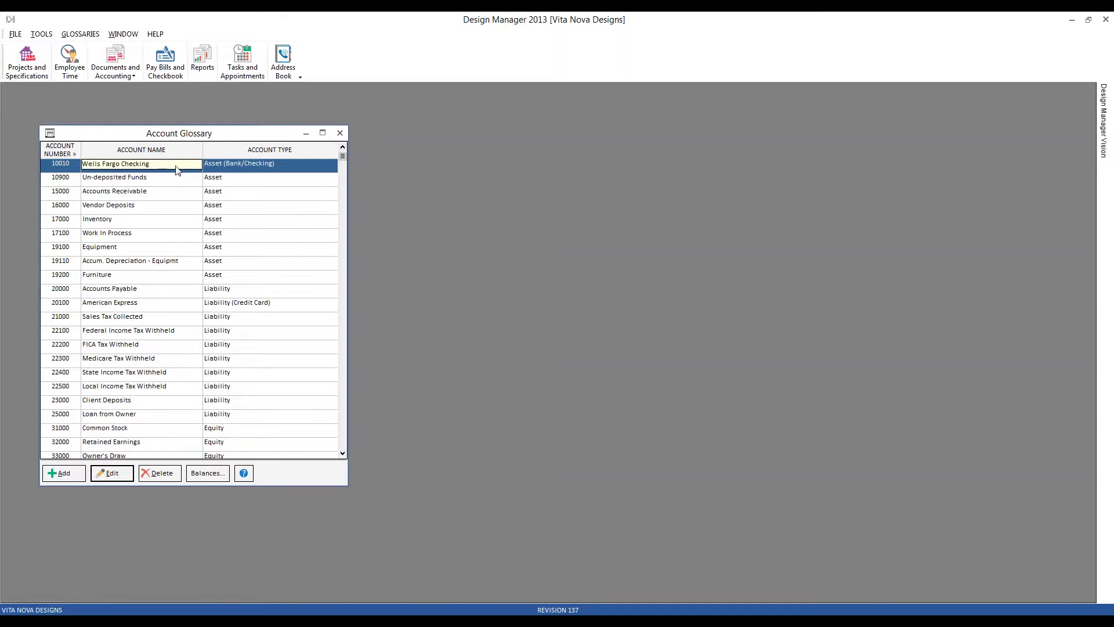
click(161, 472)
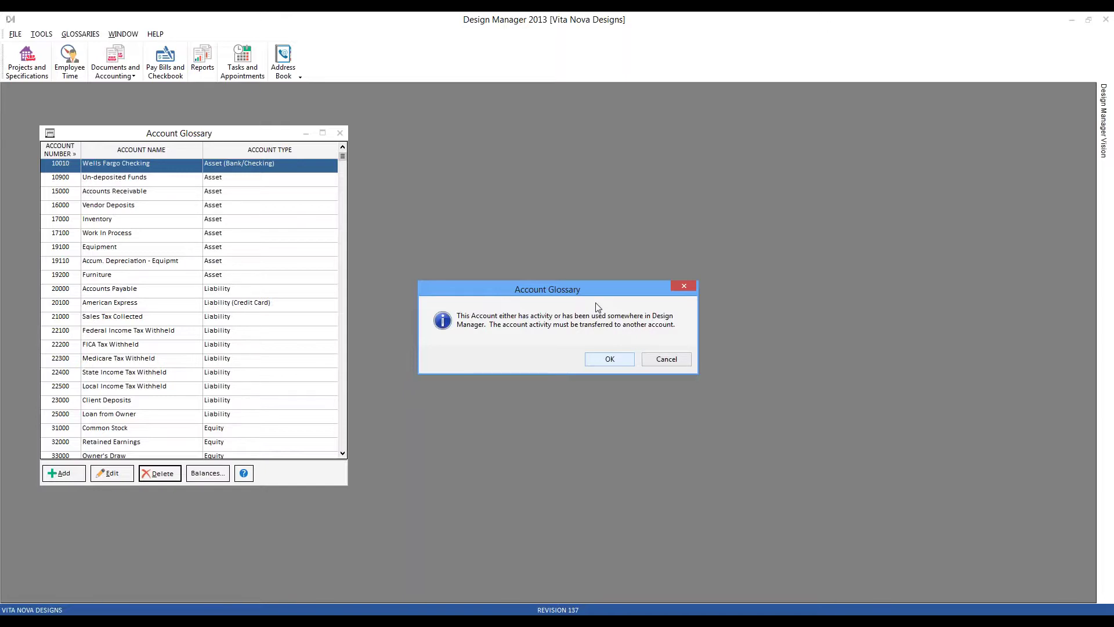
click(677, 359)
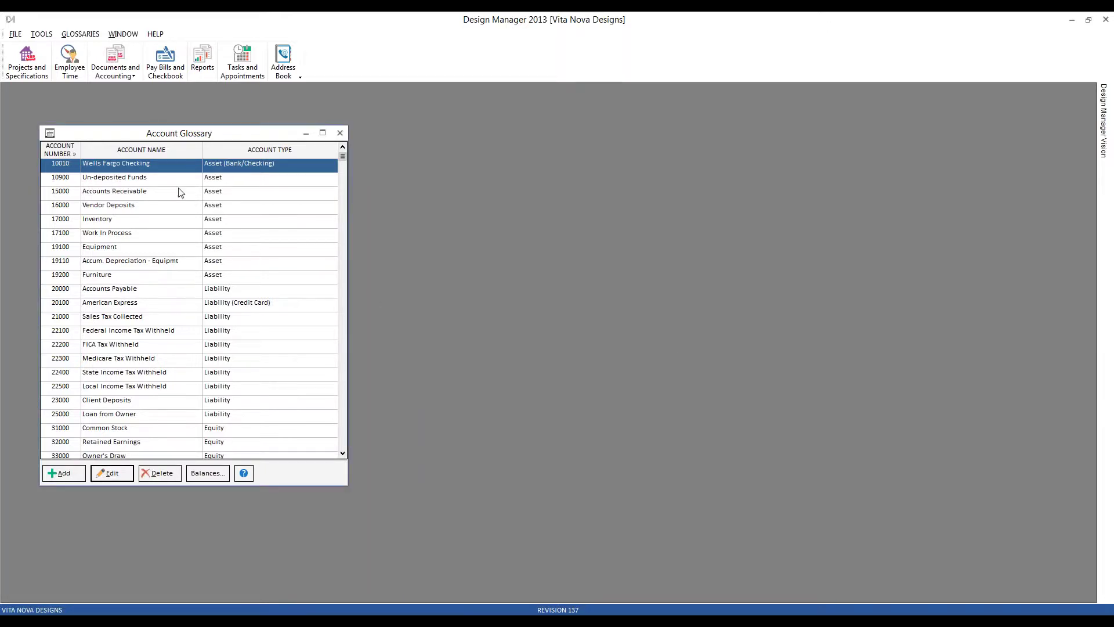
View the current-year and prior-year monthly balances of the Wells Fargo Checking account, and close them
click(213, 477)
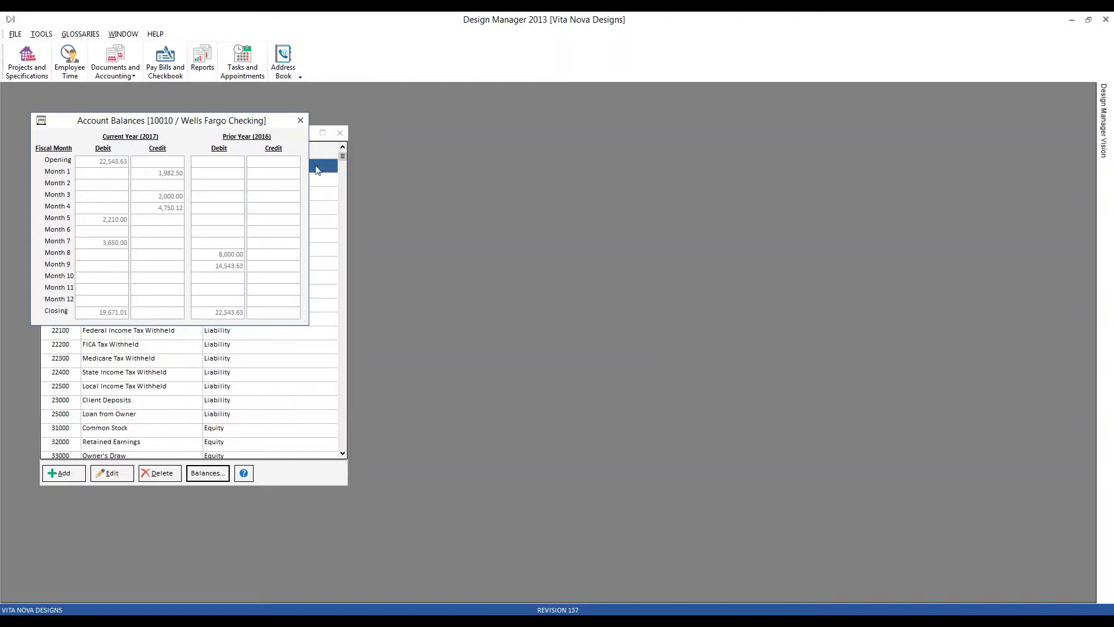
click(300, 121)
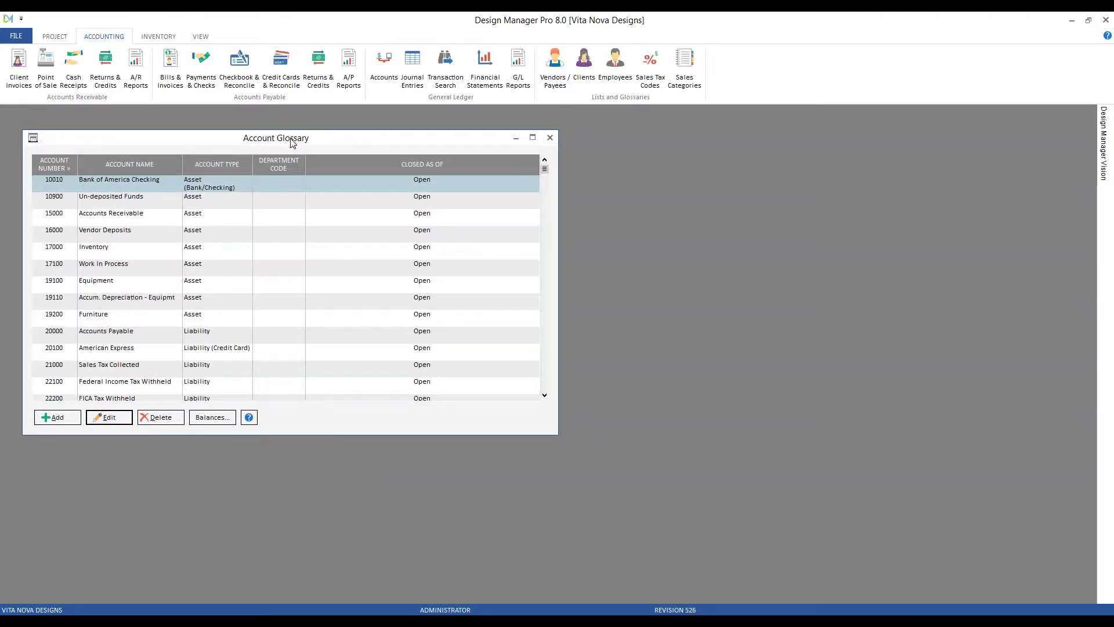
Switch to Design Manager Pro 8.0 and filter its Account Glossary to account numbers starting with 4
drag(294, 143, 301, 143)
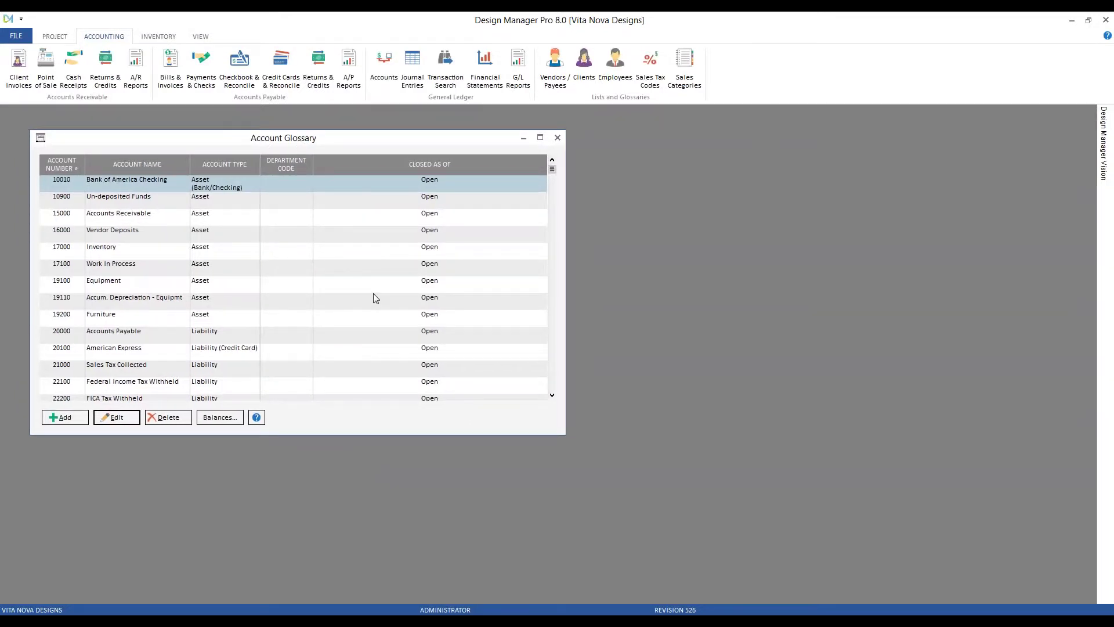
text(4)
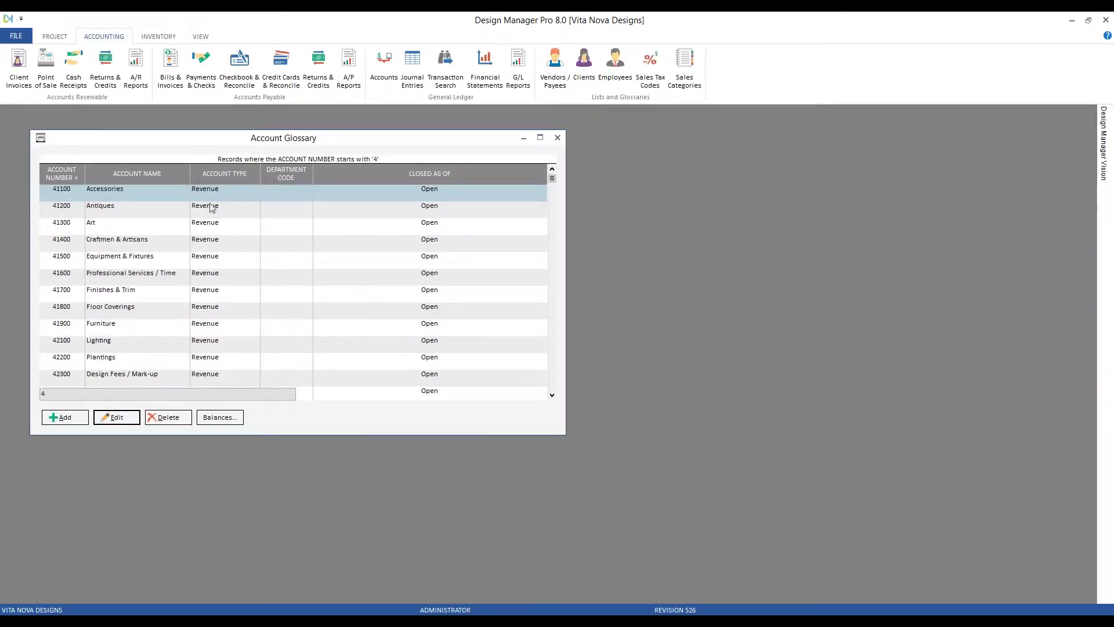
click(154, 194)
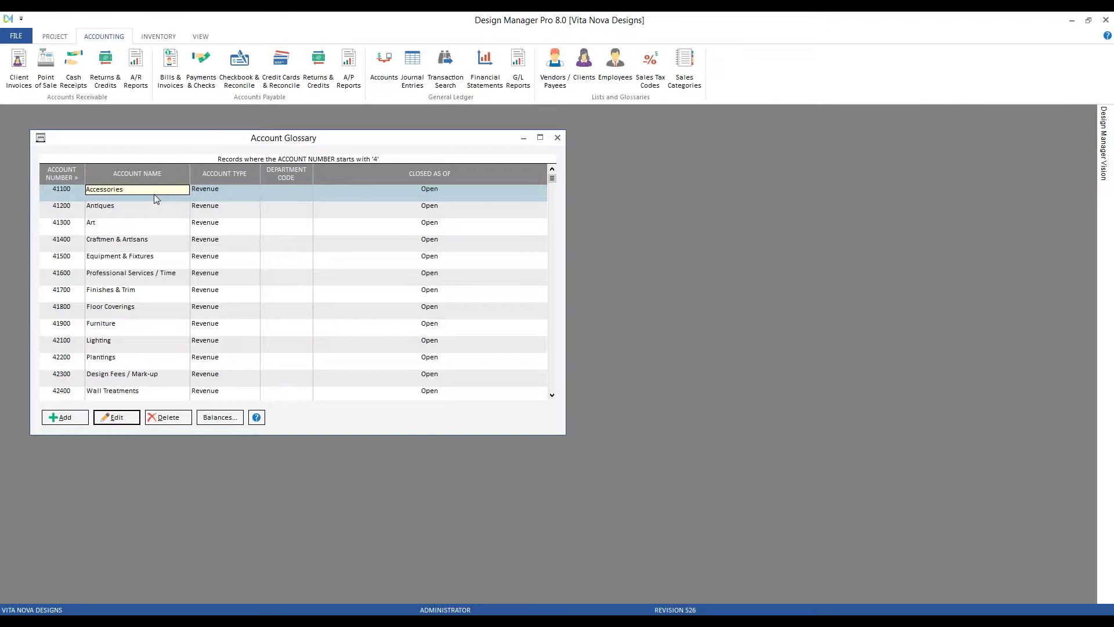
Open the Accessories revenue account and distribute a total 2017 budget of 50000 across its twelve months
double_click(204, 193)
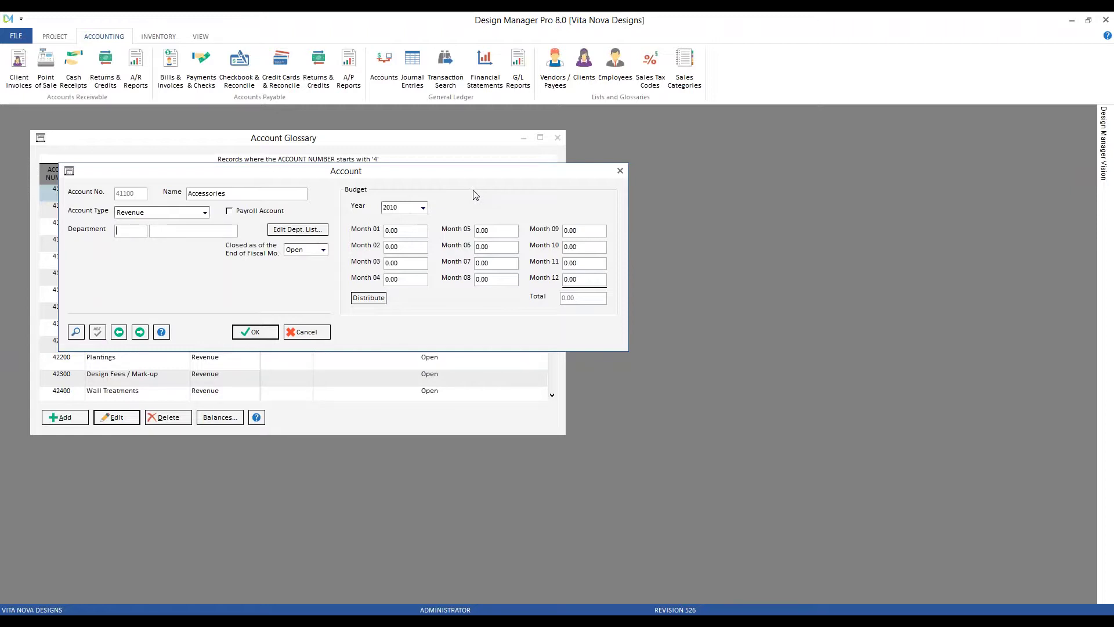
click(407, 208)
text(2017)
click(369, 298)
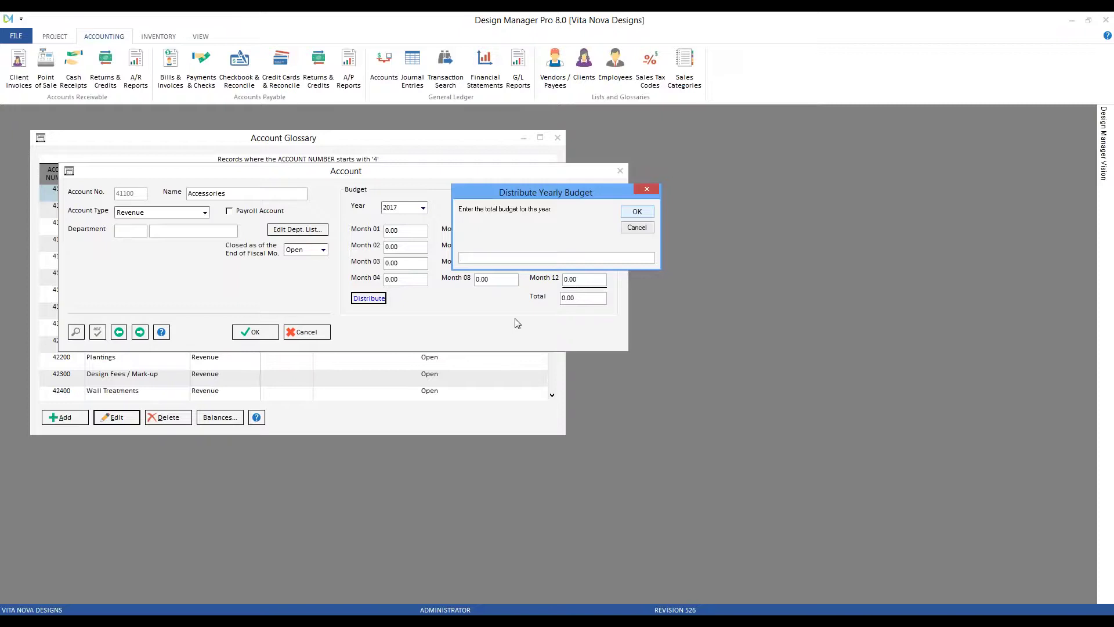
text(50000)
click(637, 212)
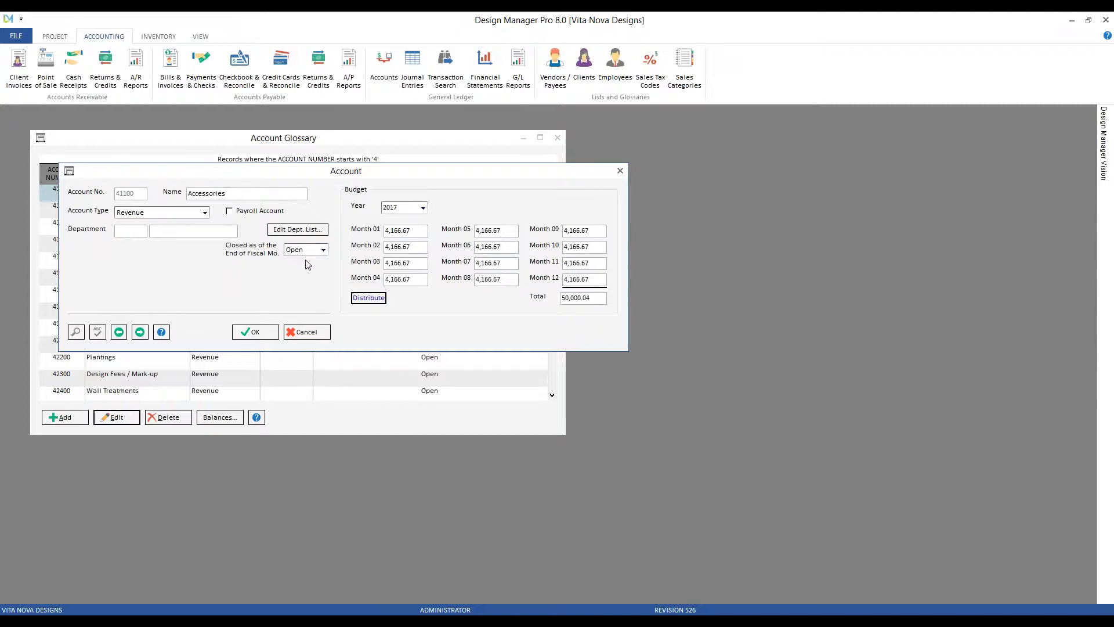
Review the fiscal-month closing choices for the Accessories account, leave it Open, save the account and close the Account Glossary
click(323, 250)
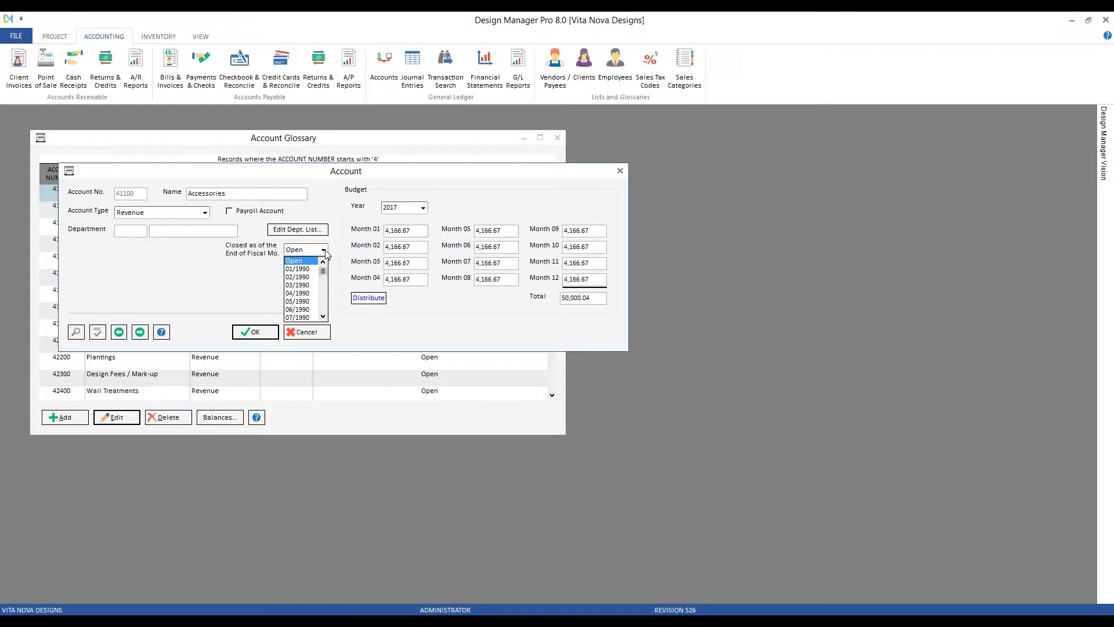
click(231, 268)
click(259, 333)
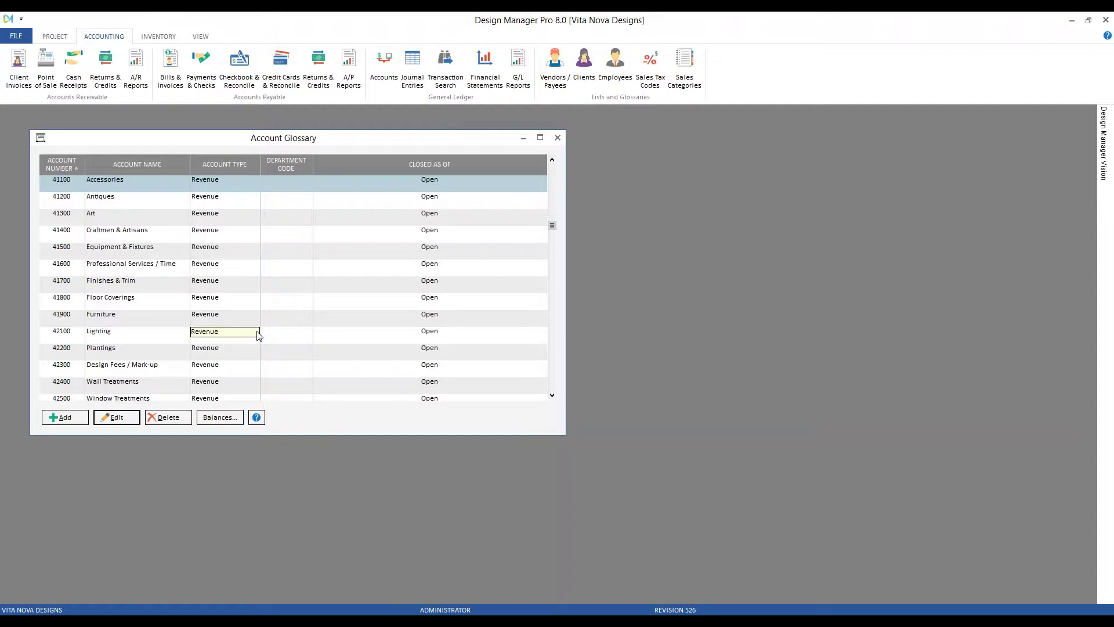
click(558, 137)
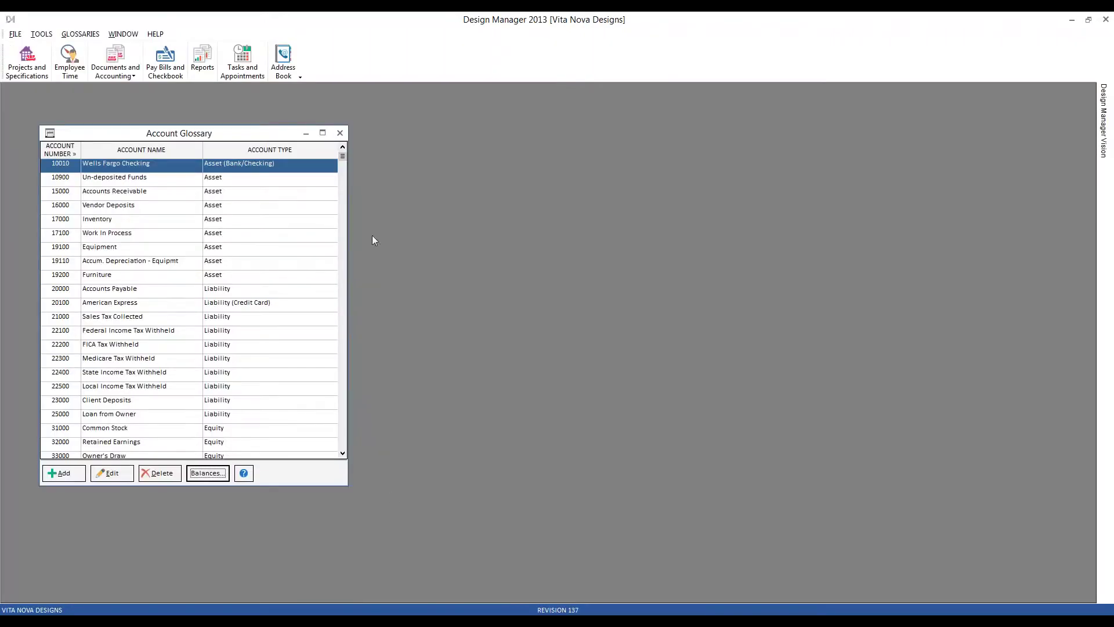
Switch to Design Manager 2013, close its Account Glossary, and open the company settings there and in Pro 8.0
click(340, 133)
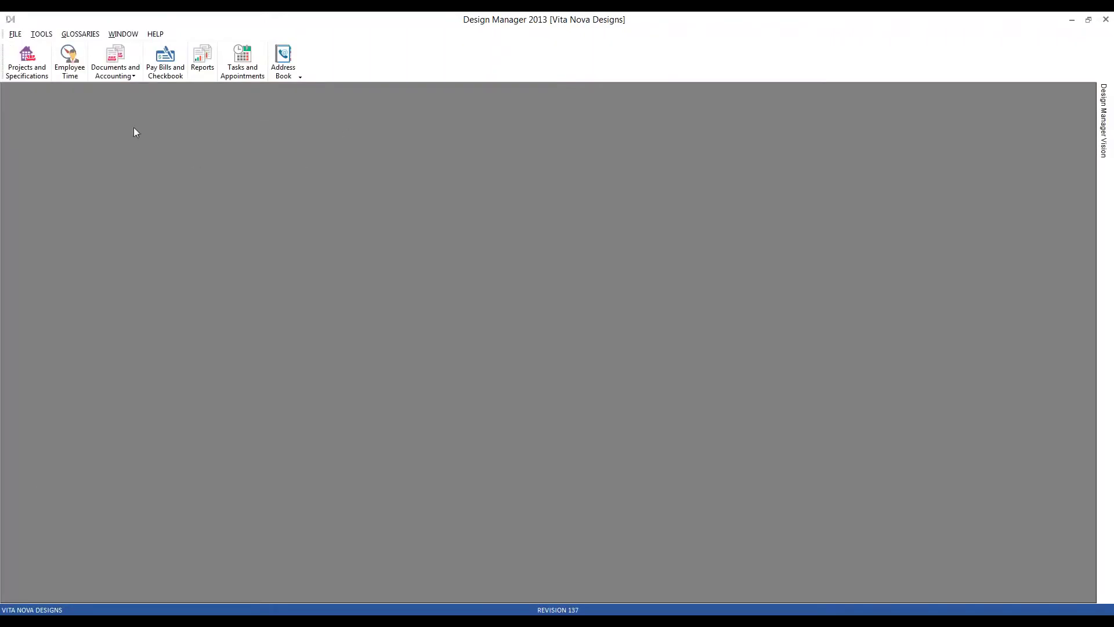
click(15, 34)
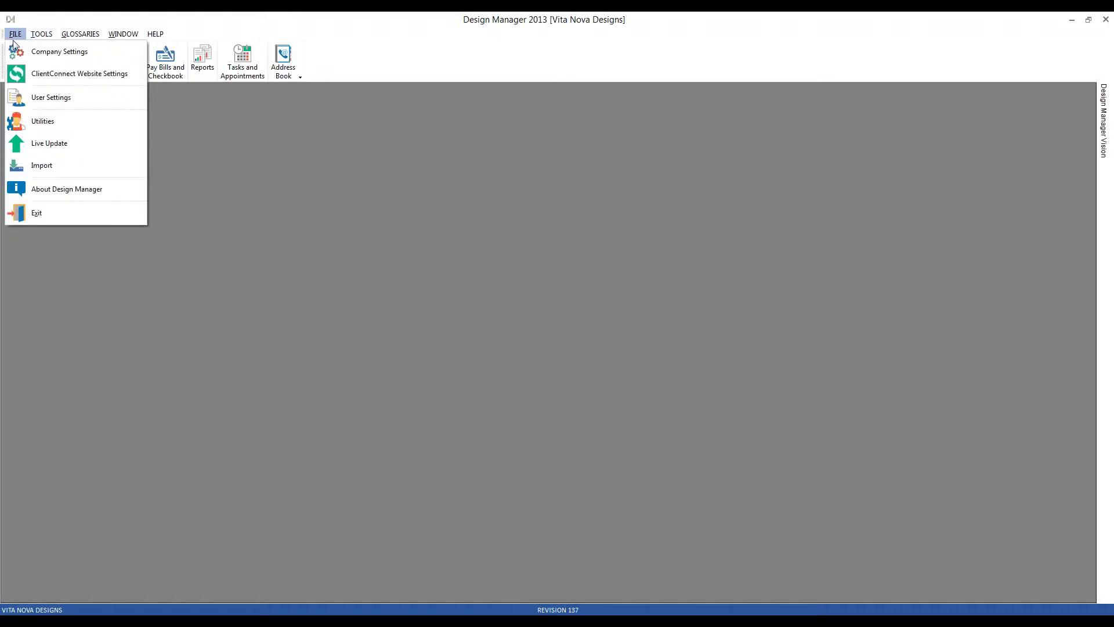
click(85, 57)
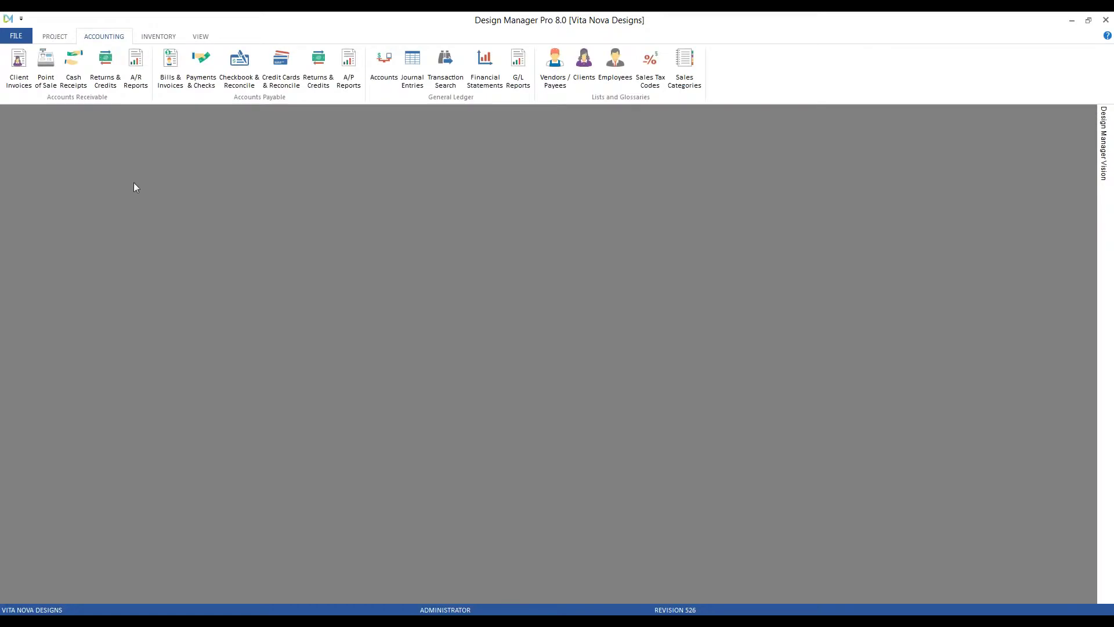
click(24, 34)
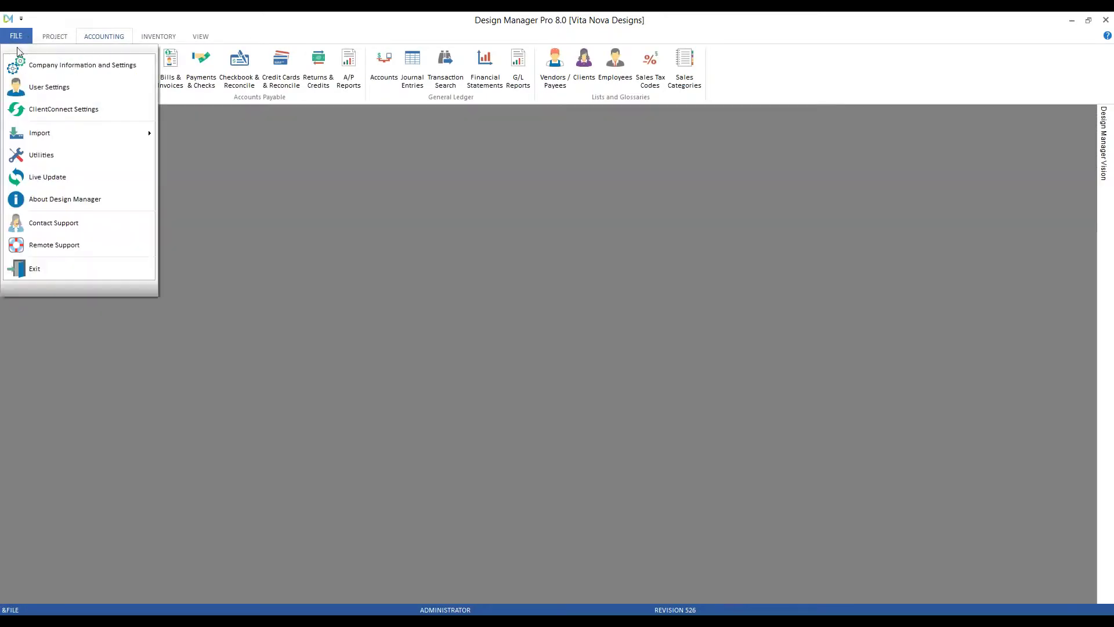
click(60, 67)
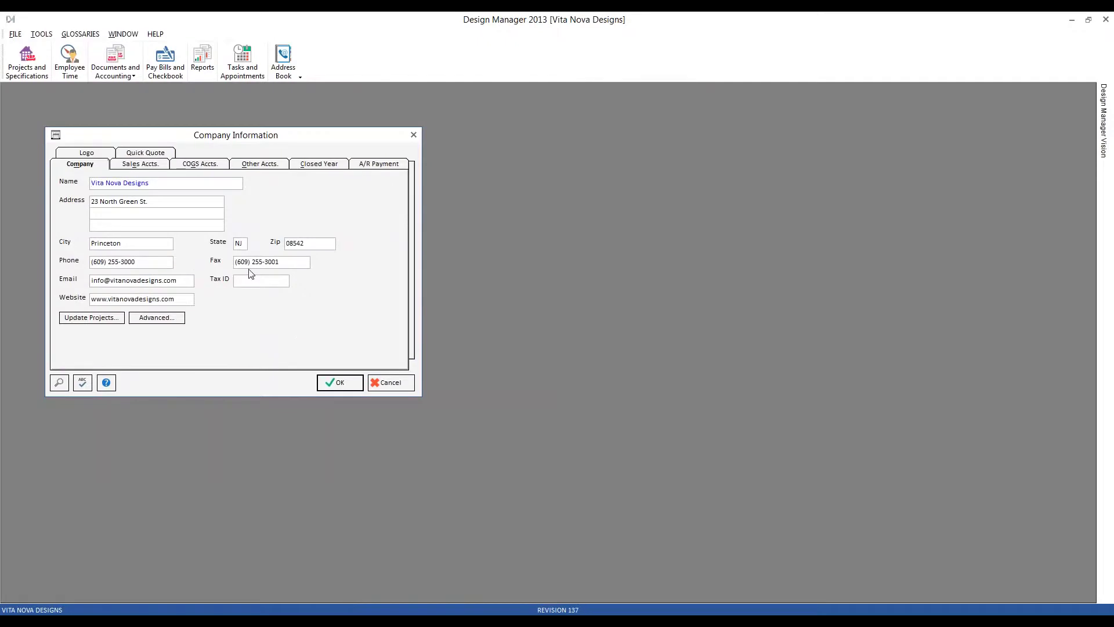
In Design Manager 2013, review the default sales, COGS and other accounts in Company Information
drag(250, 139, 257, 139)
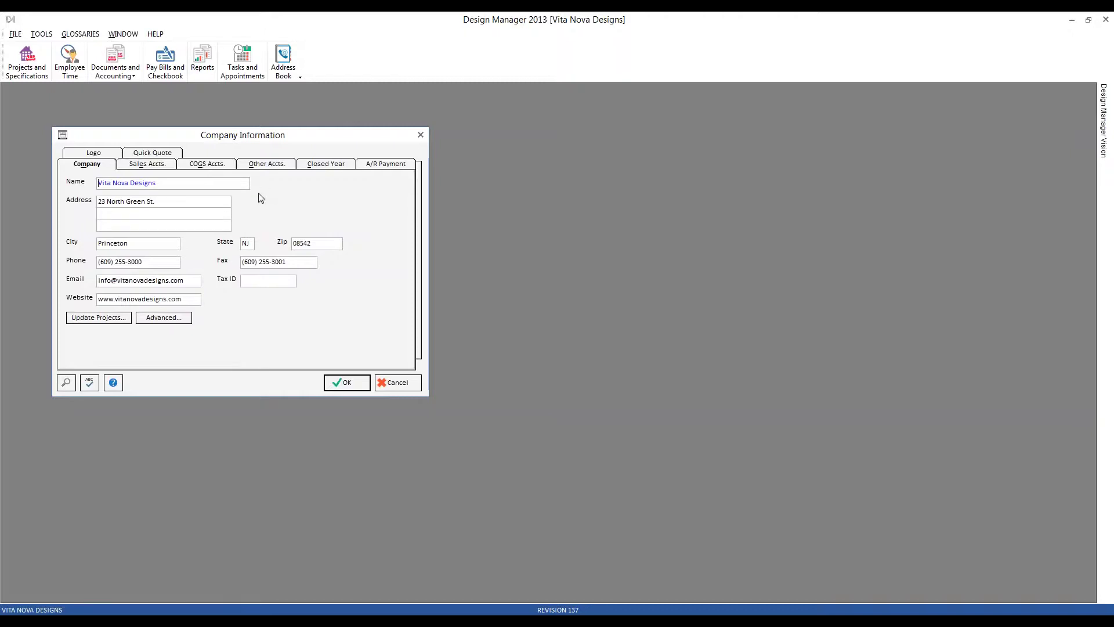
click(166, 168)
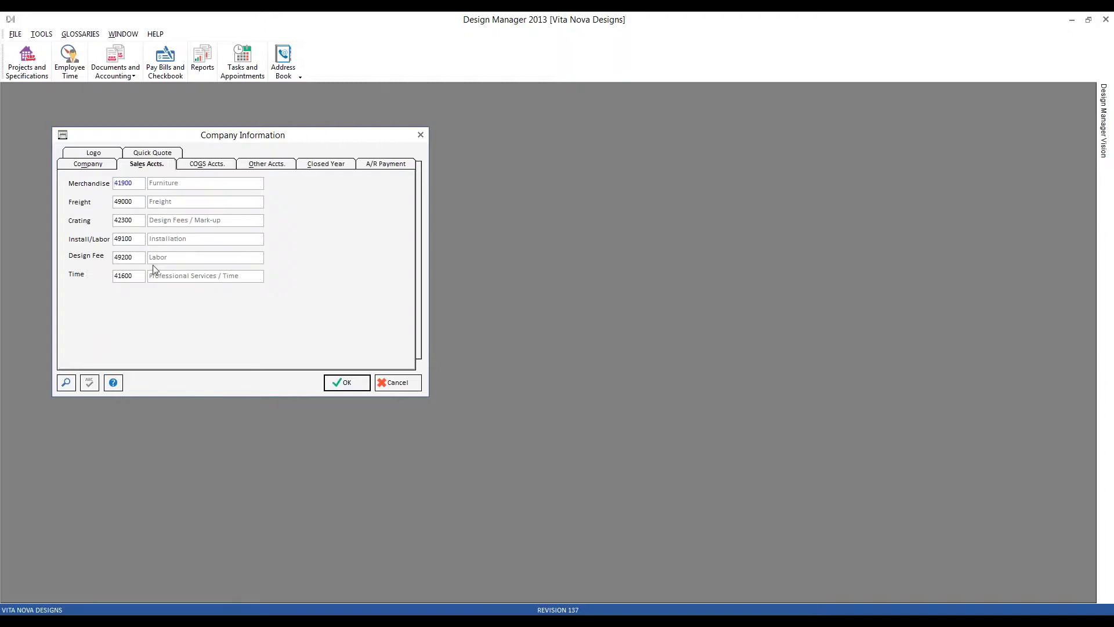
click(209, 170)
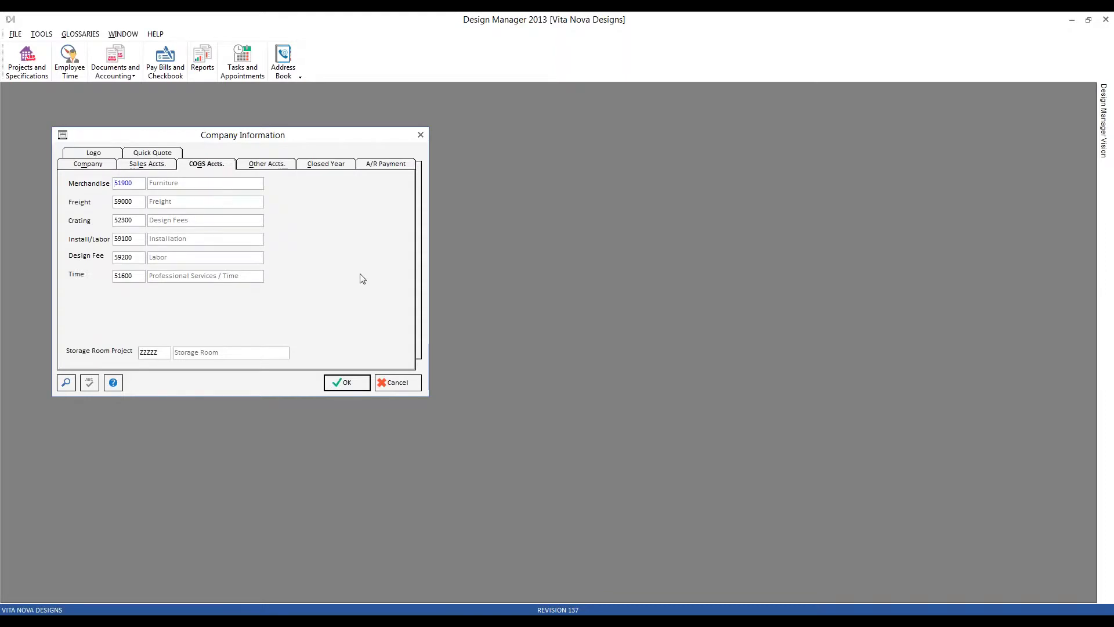
click(274, 166)
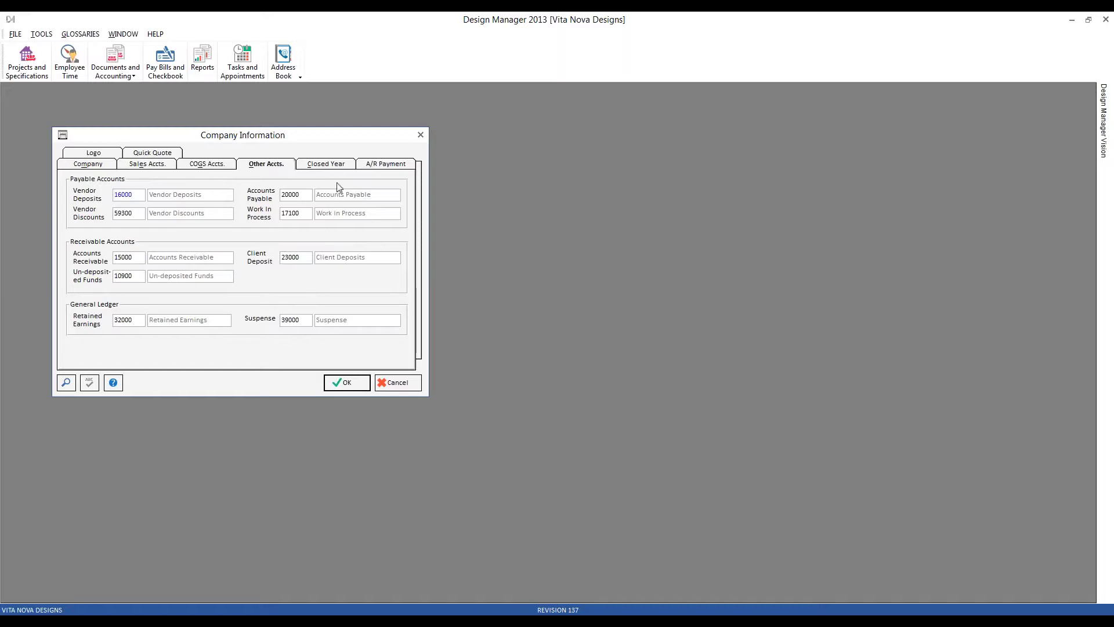
Set the last closed year to 2016 and save the company information
click(345, 167)
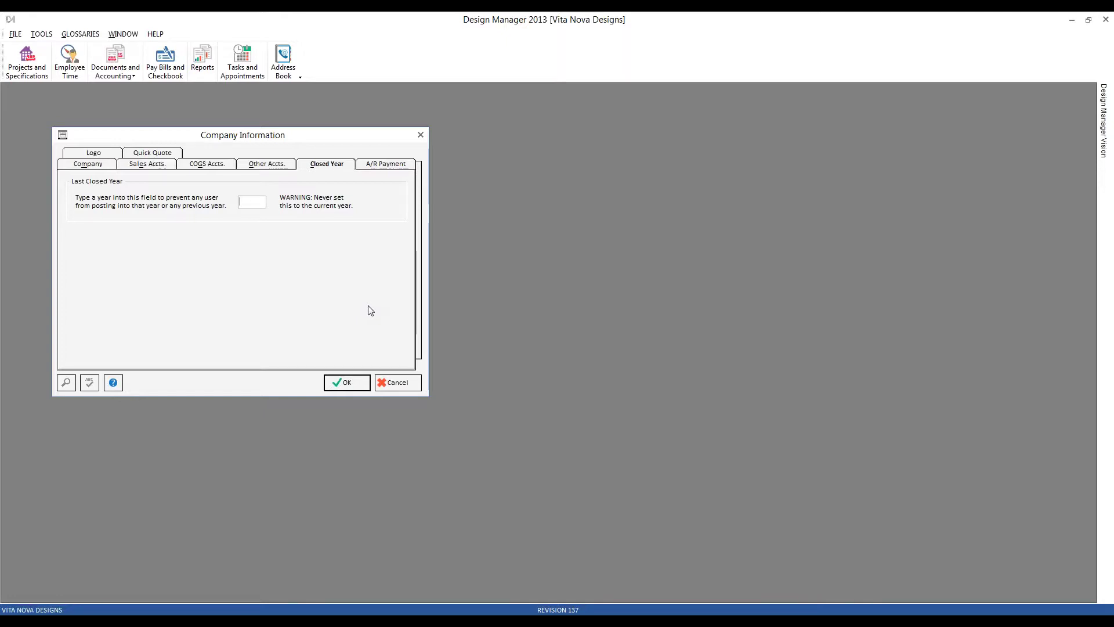
text(2016)
click(357, 384)
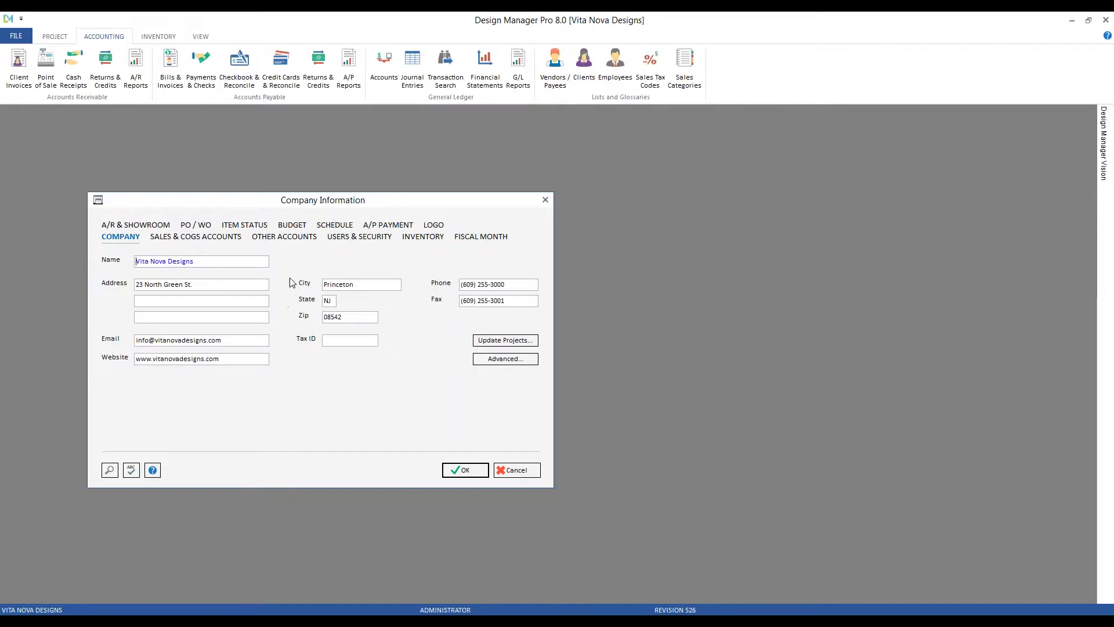
Switch to Pro 8.0, review the default sales, COGS and other accounts, and bring up the fiscal month settings
click(215, 237)
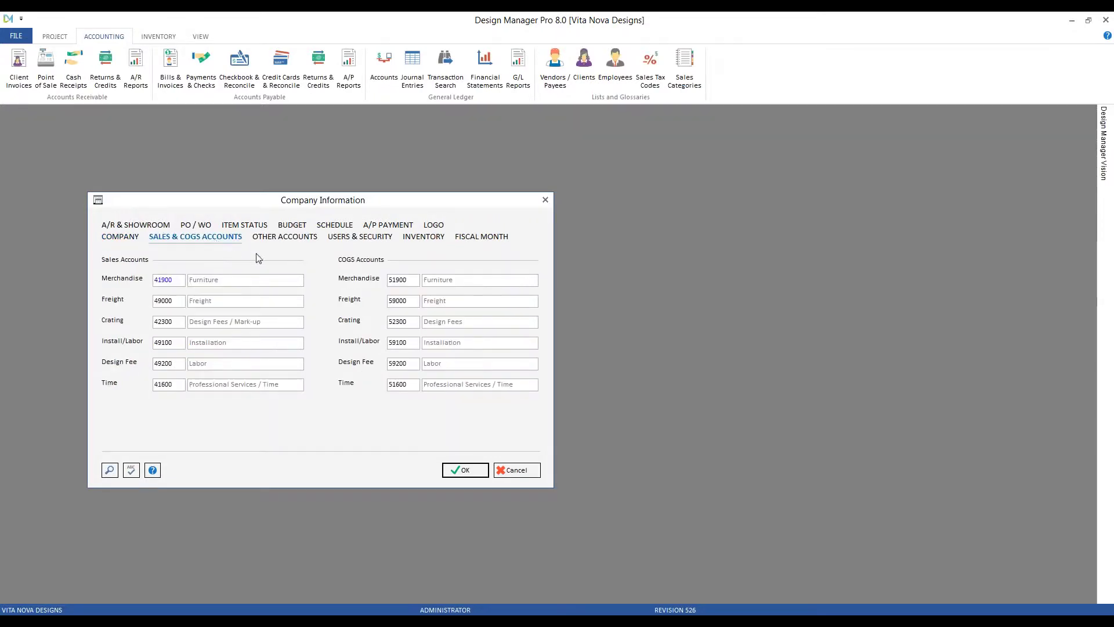
click(285, 238)
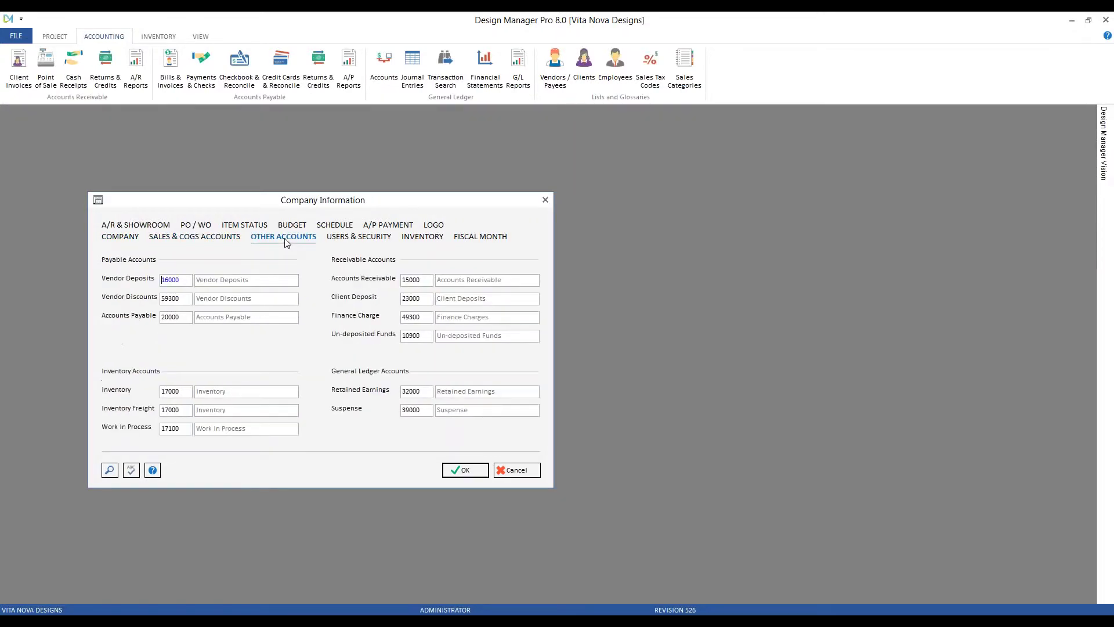
click(487, 242)
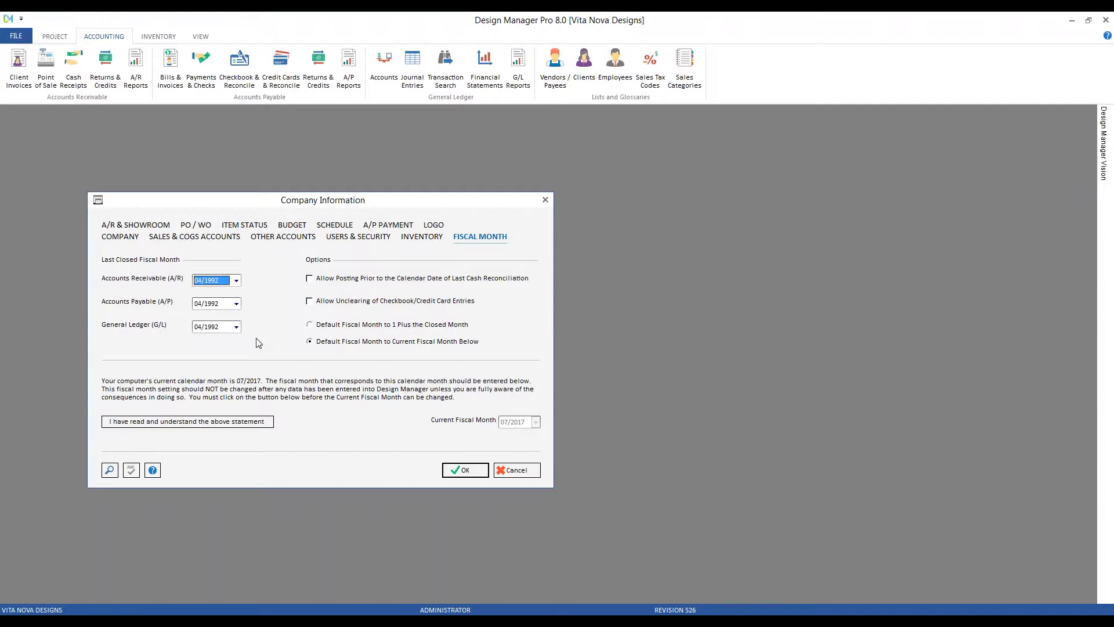
Set the last closed fiscal month to 06/2017 for both Accounts Receivable and Accounts Payable, and save the company information
click(237, 280)
drag(237, 301, 236, 332)
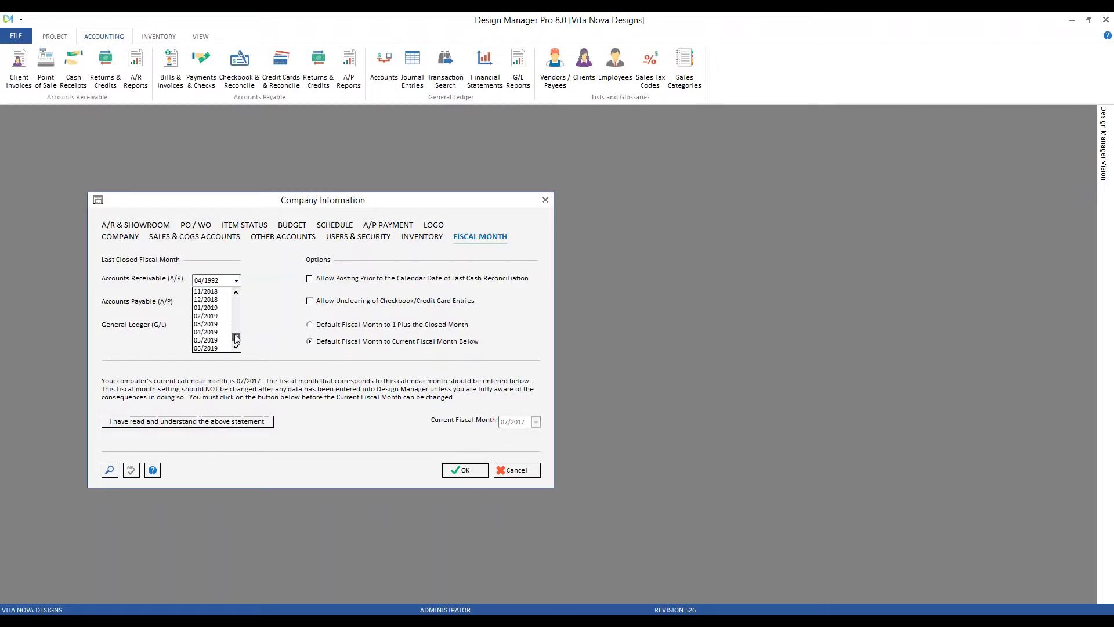
scroll(237, 325, down, 15)
click(222, 324)
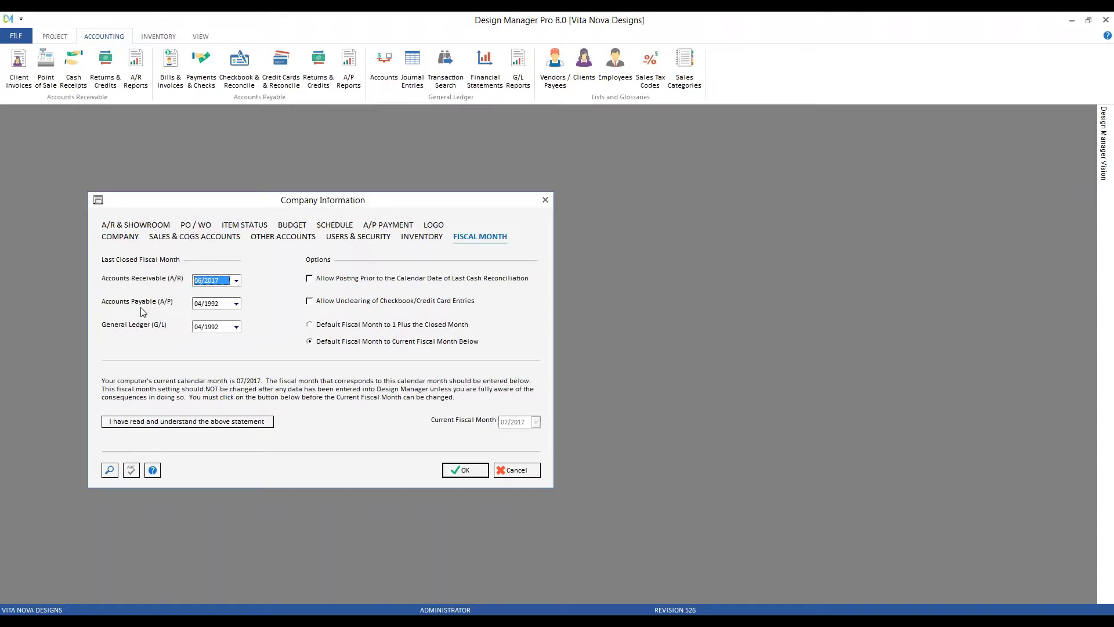
click(236, 304)
drag(236, 329, 237, 360)
click(206, 356)
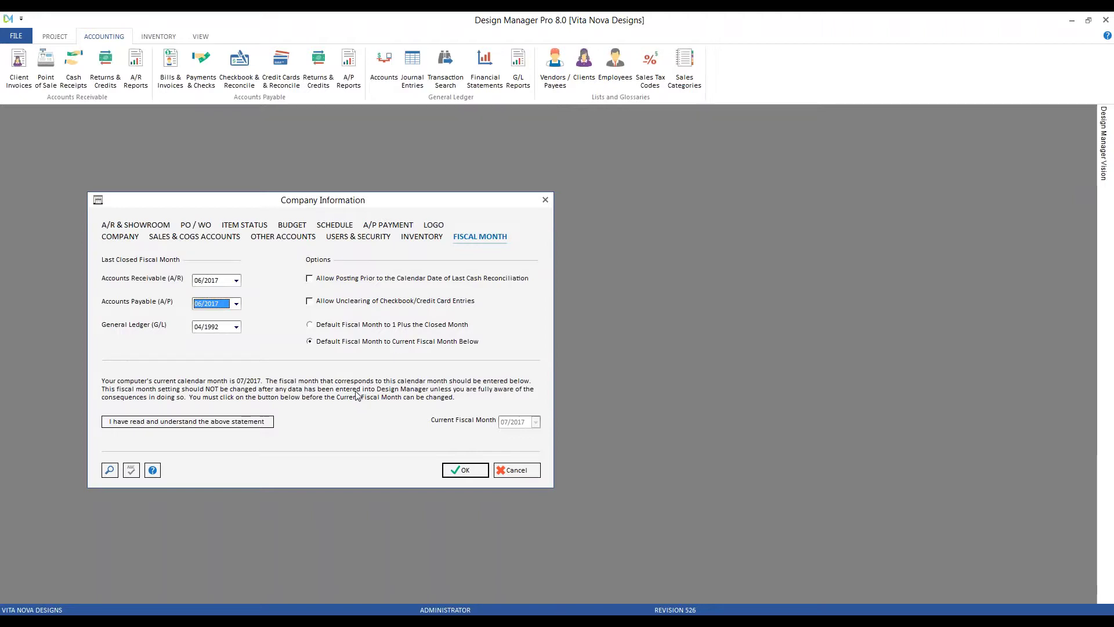
click(471, 470)
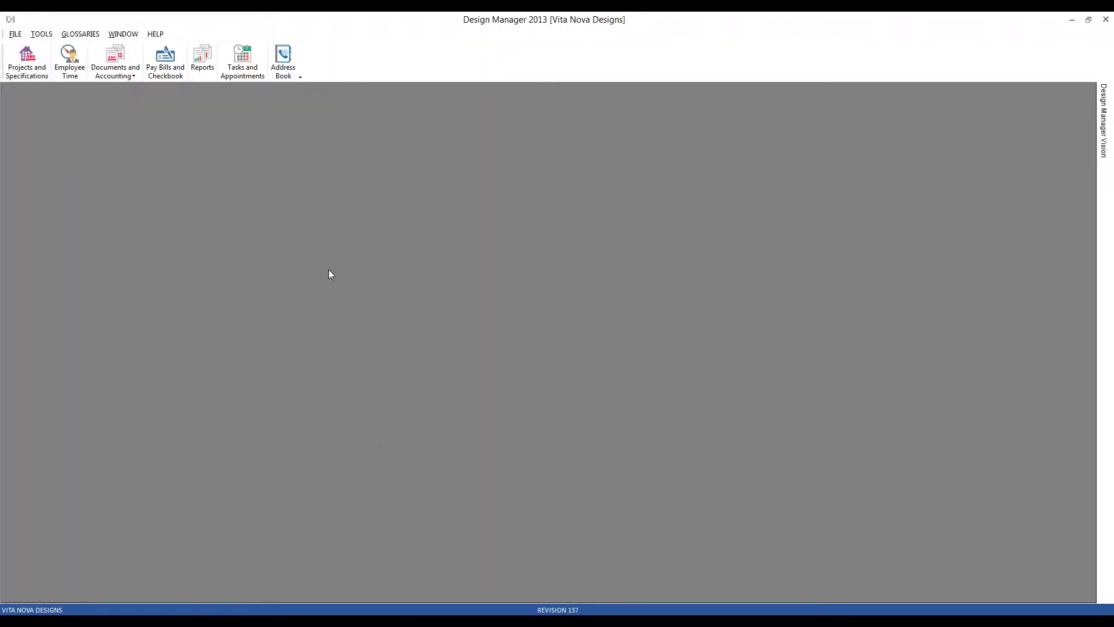
Switch to Design Manager 2013 and start a new journal entry from the general ledger entries in Documents and Accounting
click(116, 56)
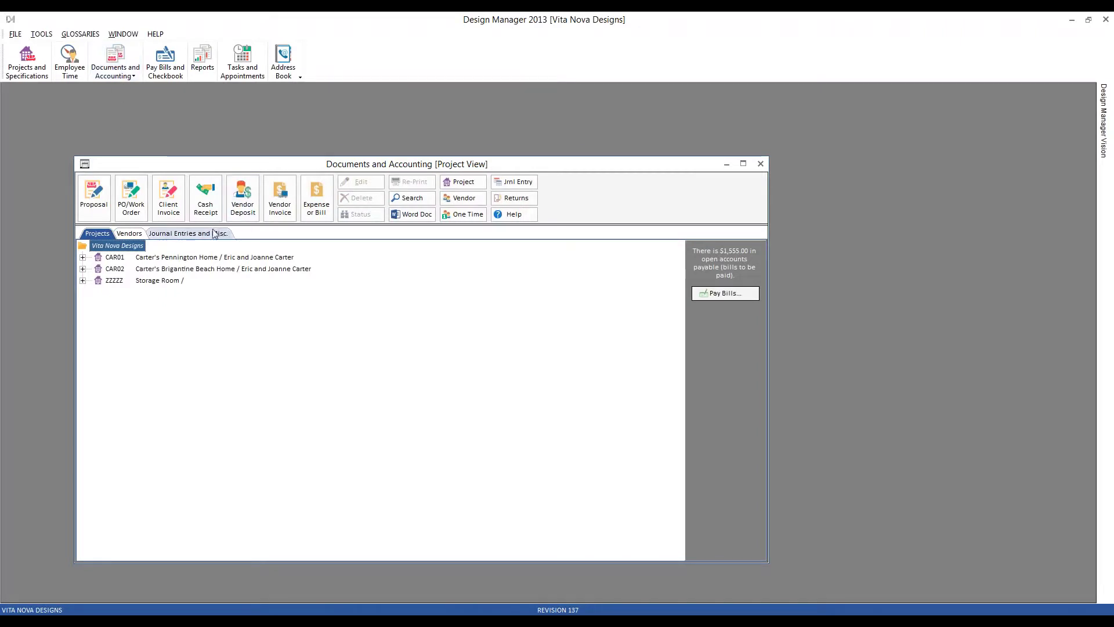
click(218, 233)
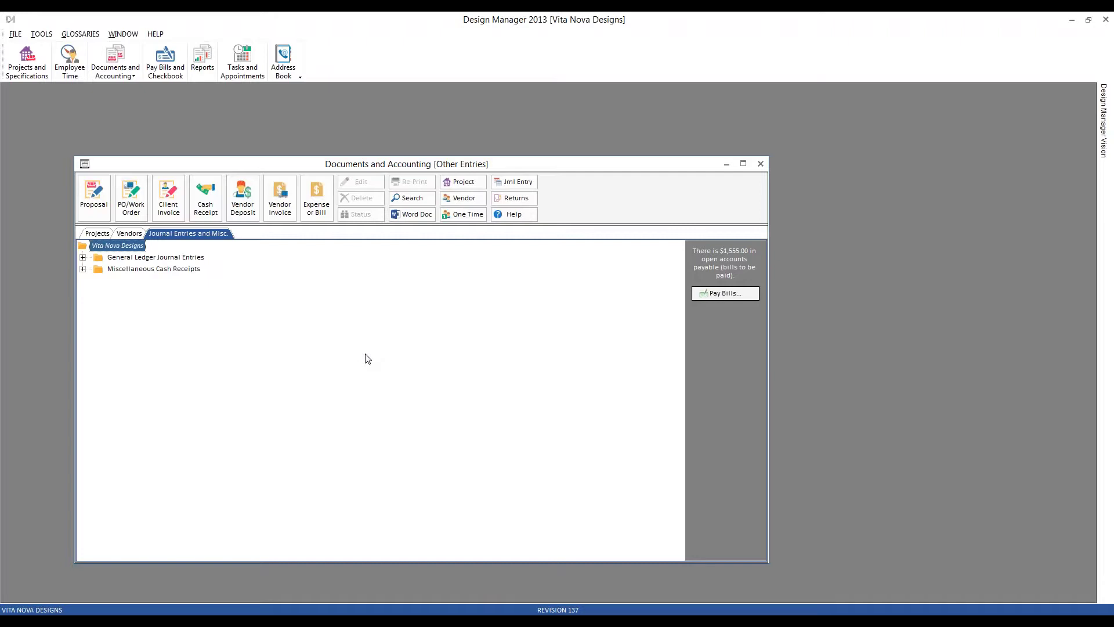
click(180, 259)
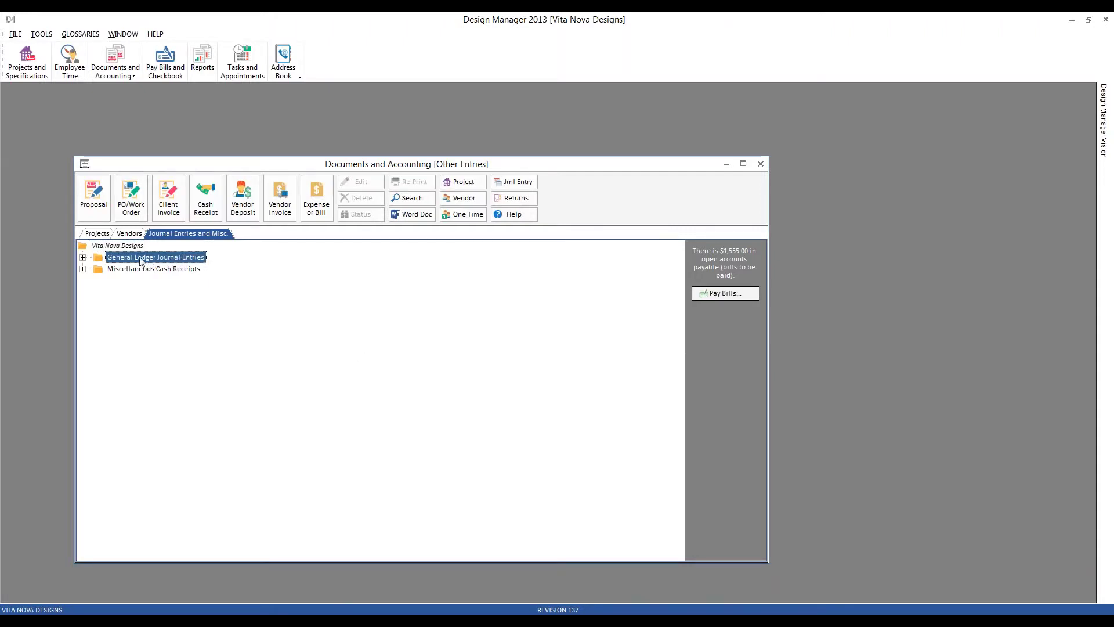
right_click(184, 261)
mouse_move(216, 266)
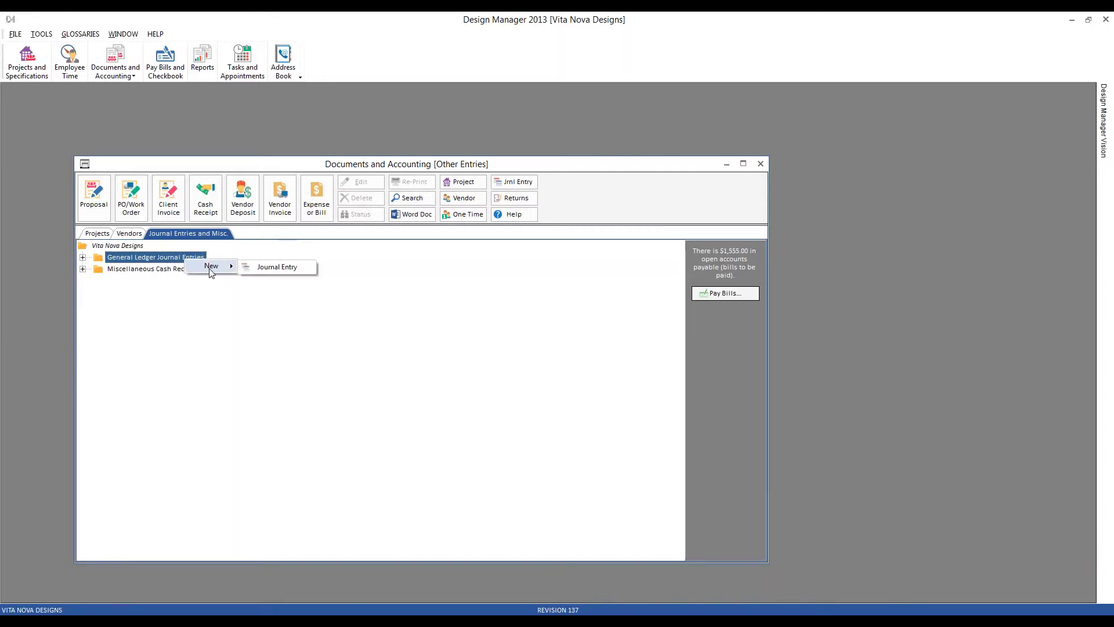
click(281, 270)
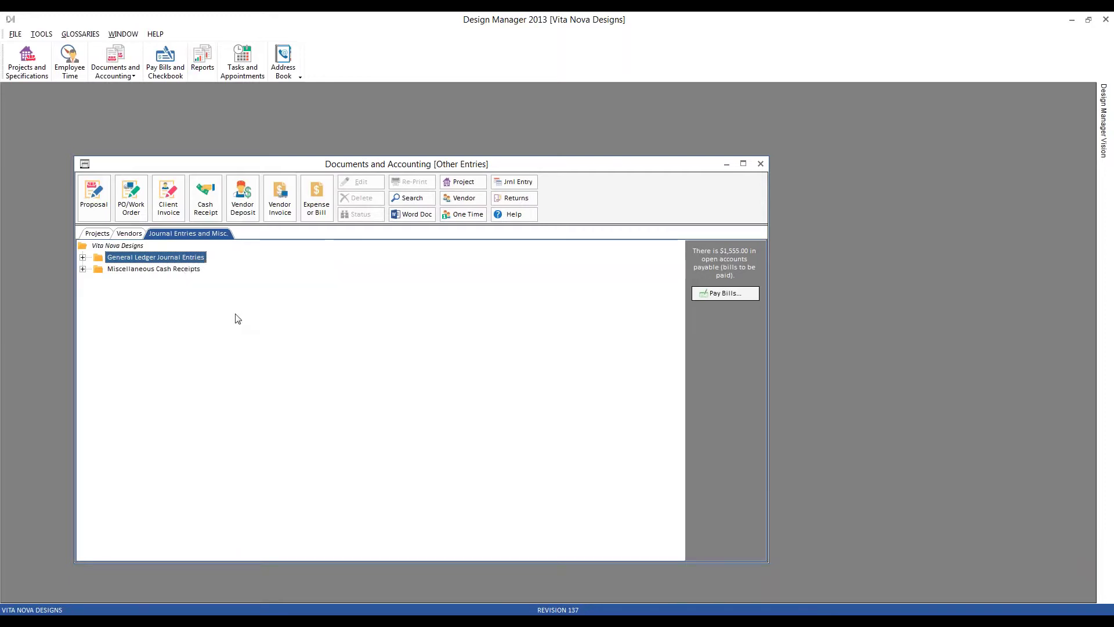
click(528, 185)
drag(283, 182, 408, 251)
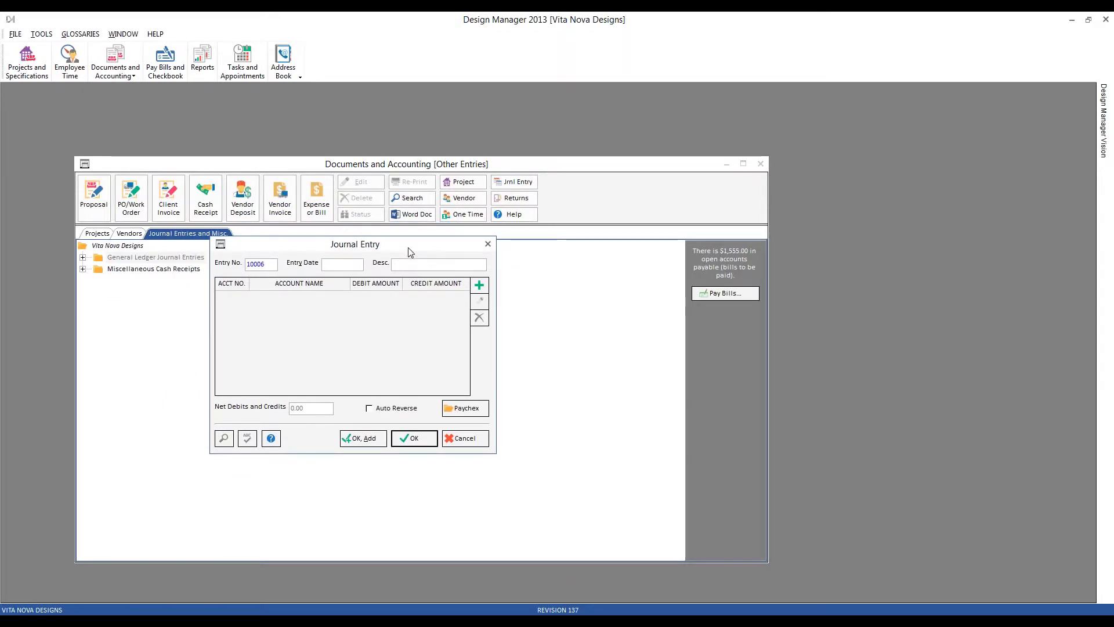
Fill in the journal entry header with entry number OWNDR, date 7/12/2017 and description "owners draw"
double_click(273, 263)
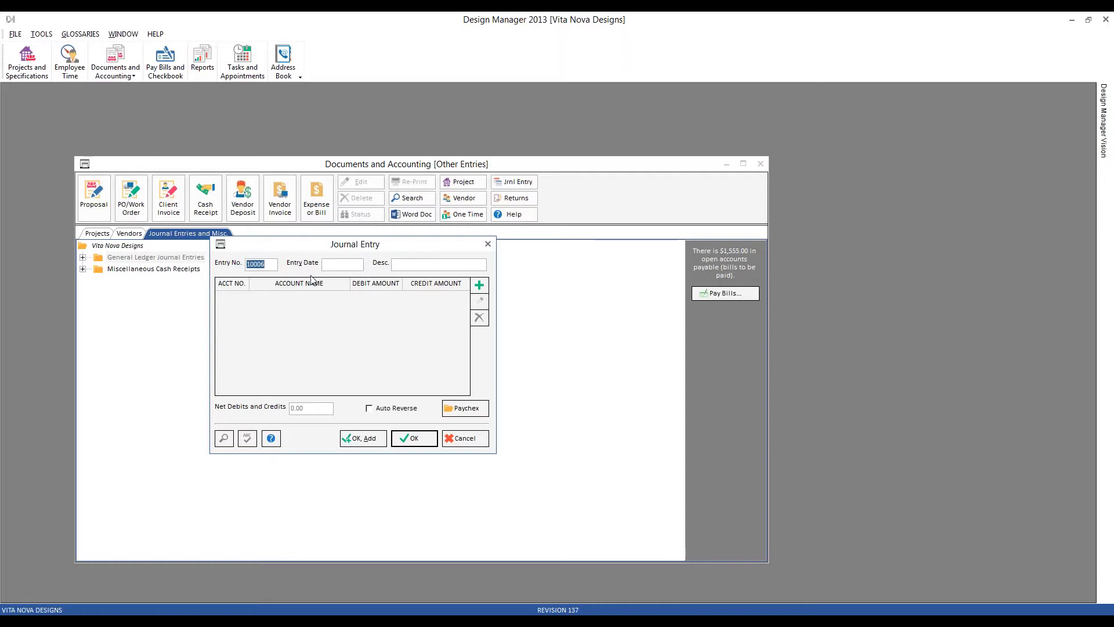
text(OWNDR)
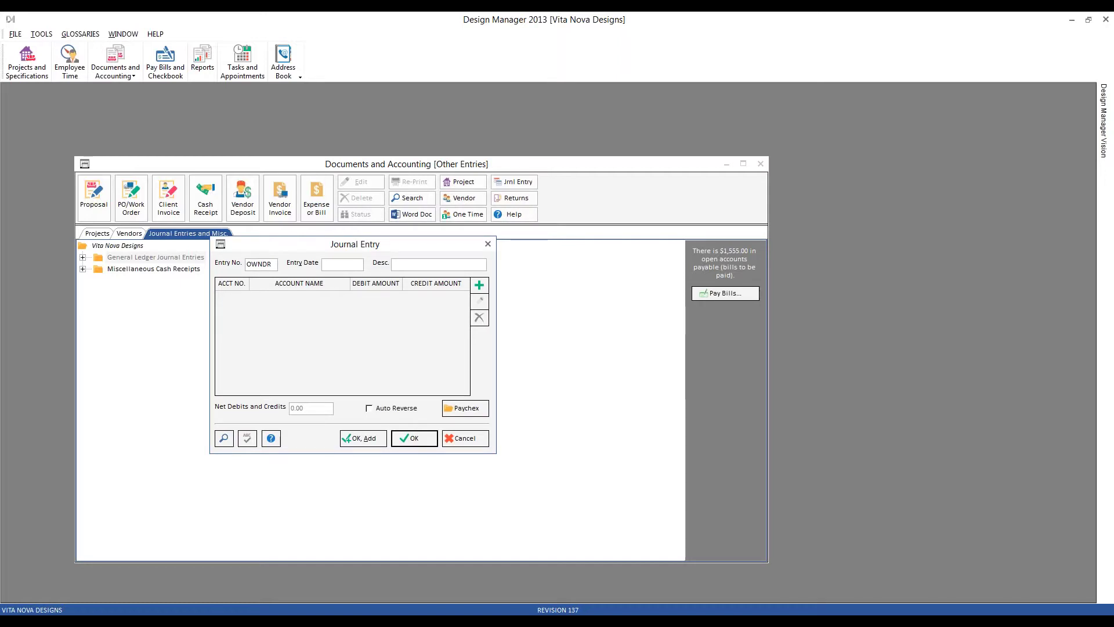
click(224, 438)
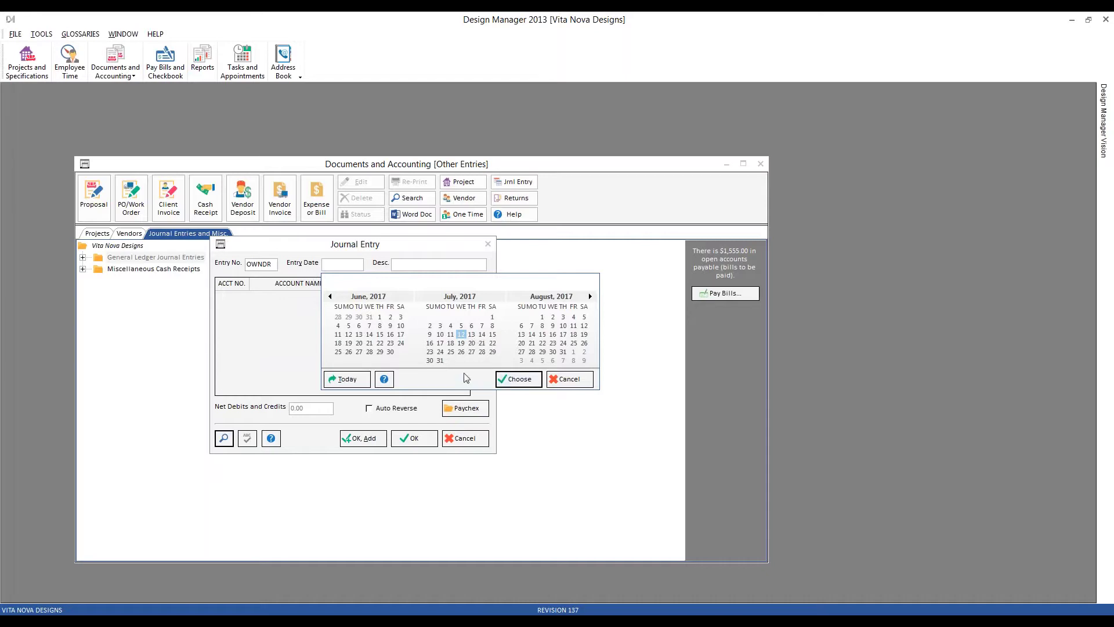
key(Return)
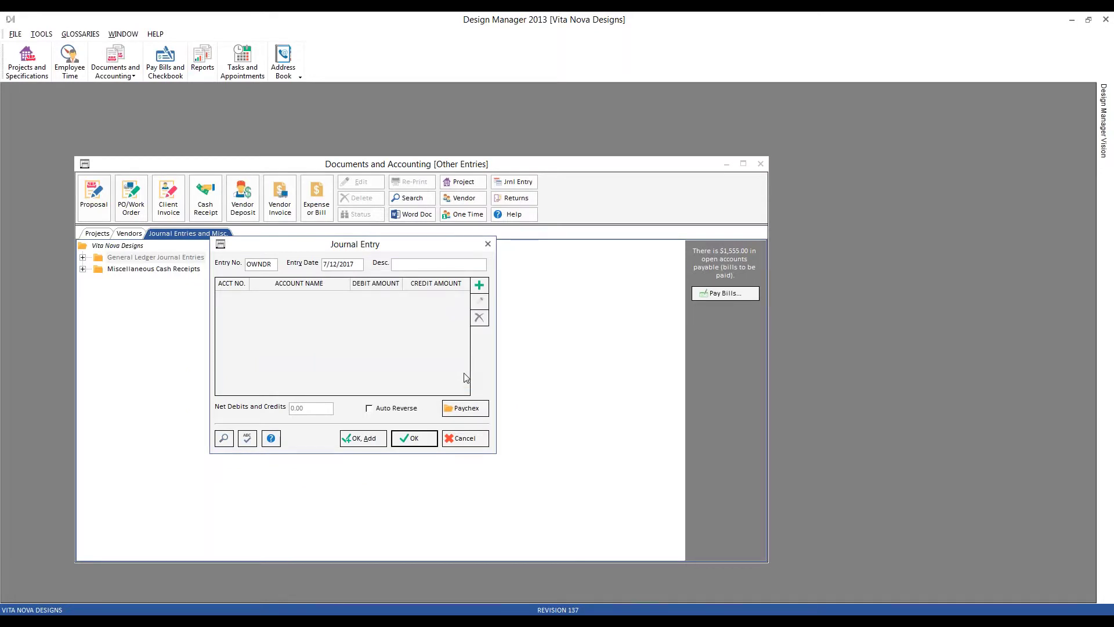
key(shift+Tab)
key(ctrl+a)
text(7 12)
key(Tab)
text(owners draw)
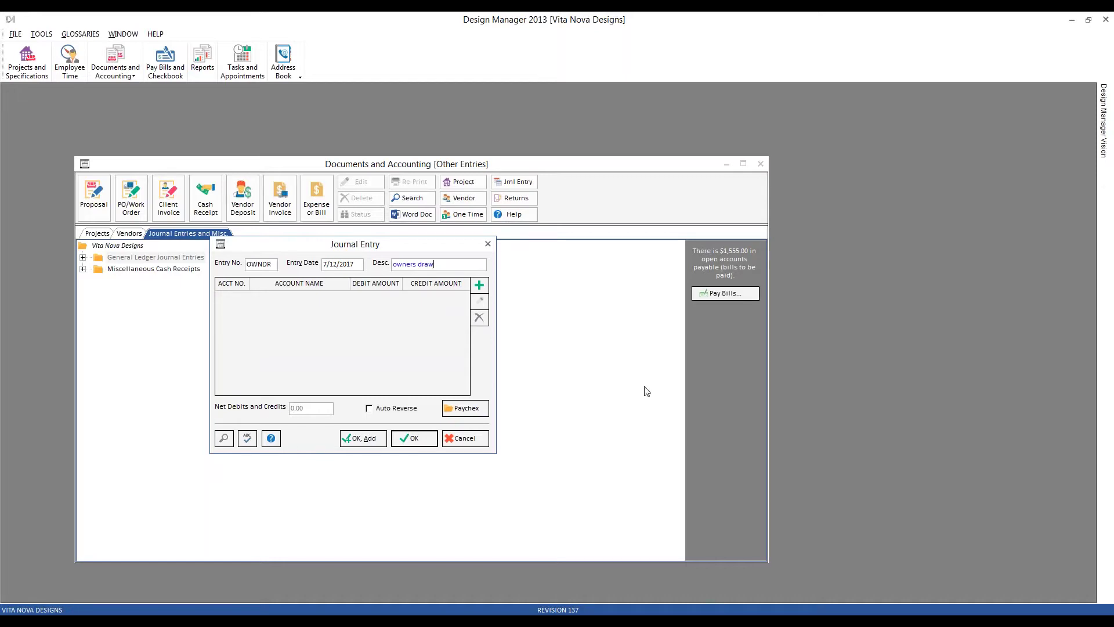
Add a distribution line to the journal entry crediting 1500 to general ledger account 10010, Wells Fargo Checking
click(485, 289)
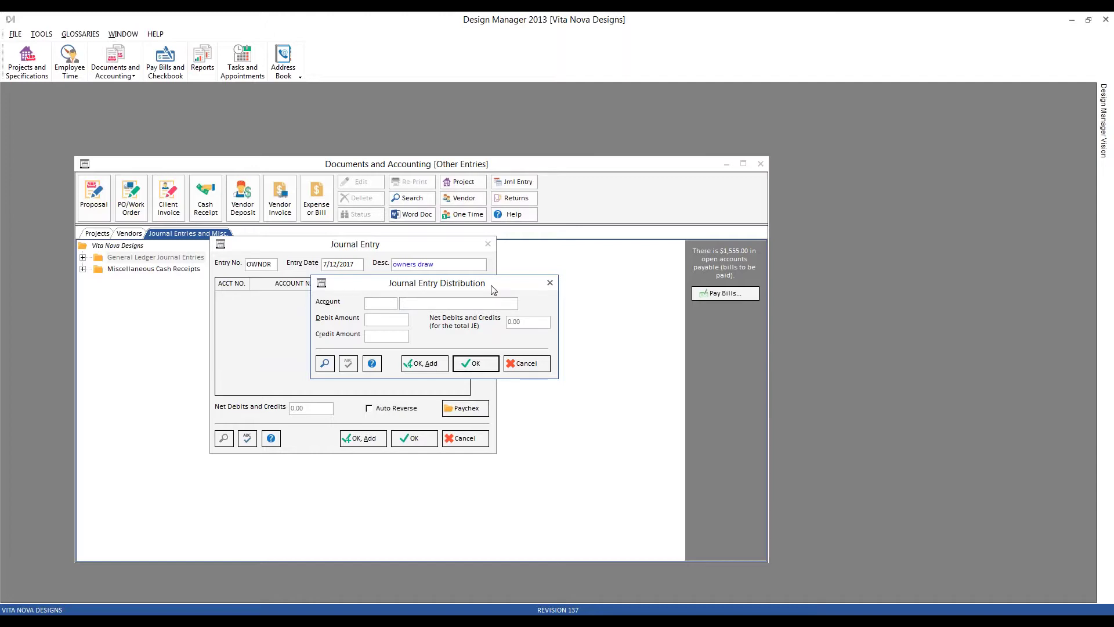
text(10010)
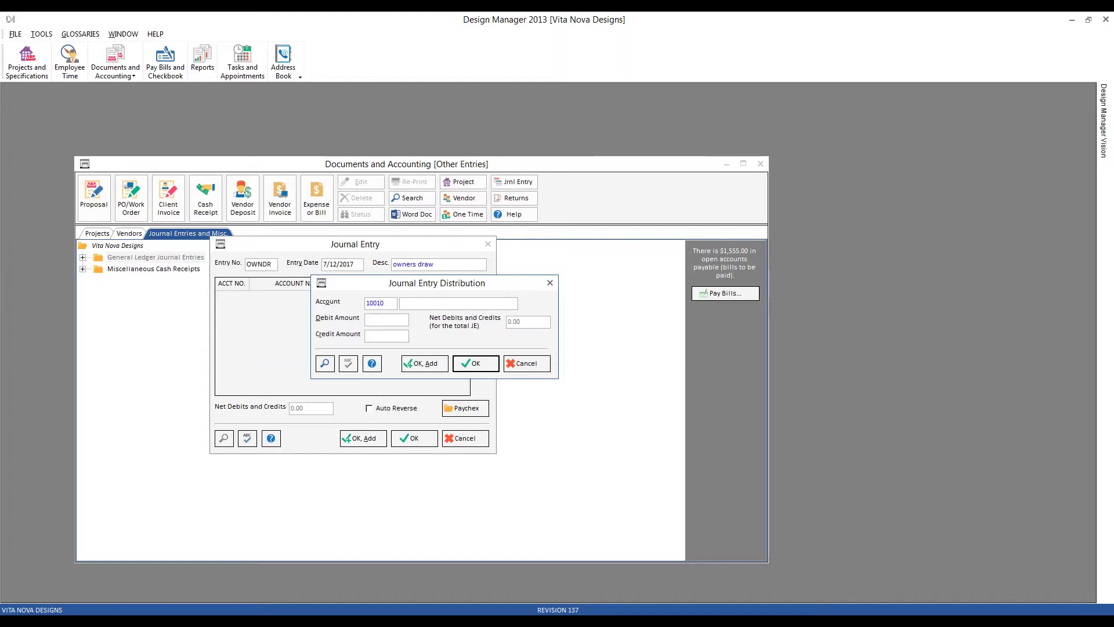
key(Tab)
key(Tab)
text(1500)
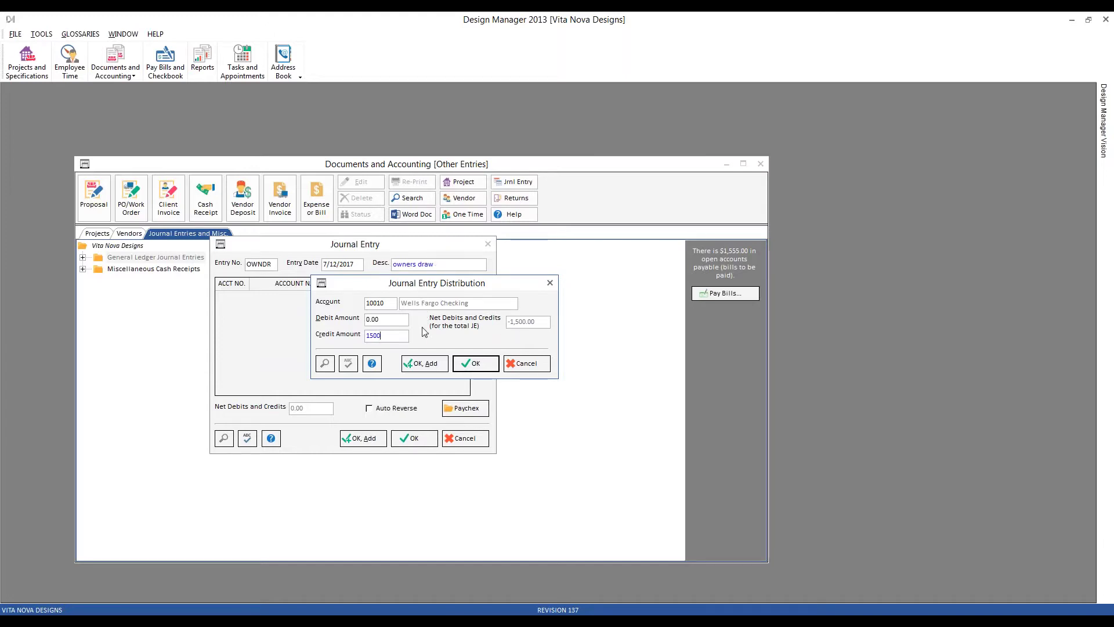
click(419, 366)
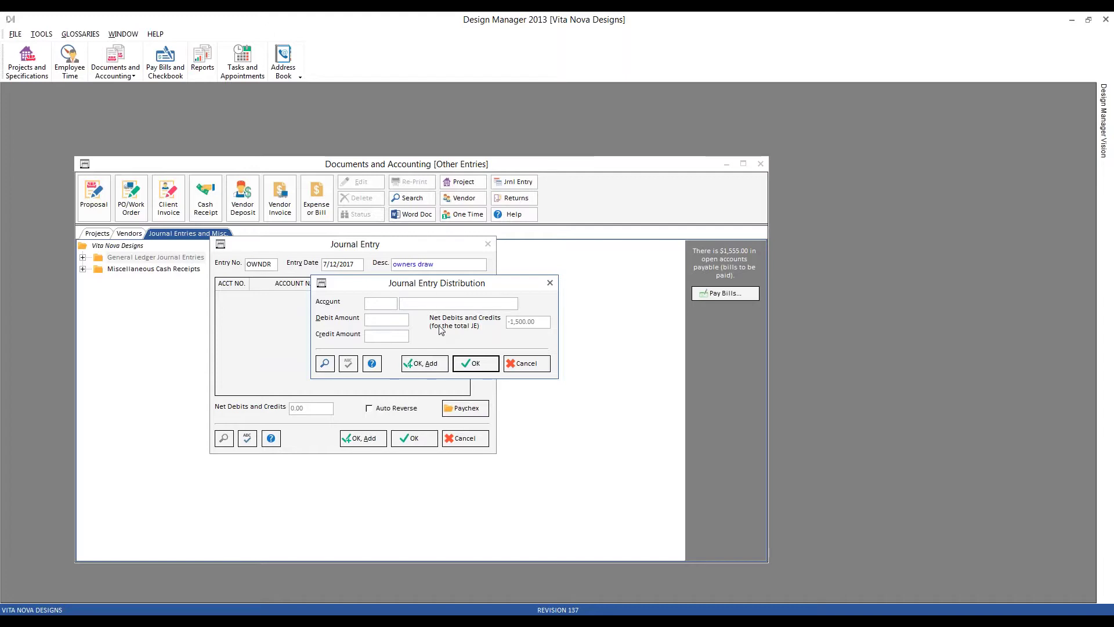
Look up the Owner's Draw account by name, debit it 1500, and save the journal entry
key(F2)
click(483, 339)
text(OW)
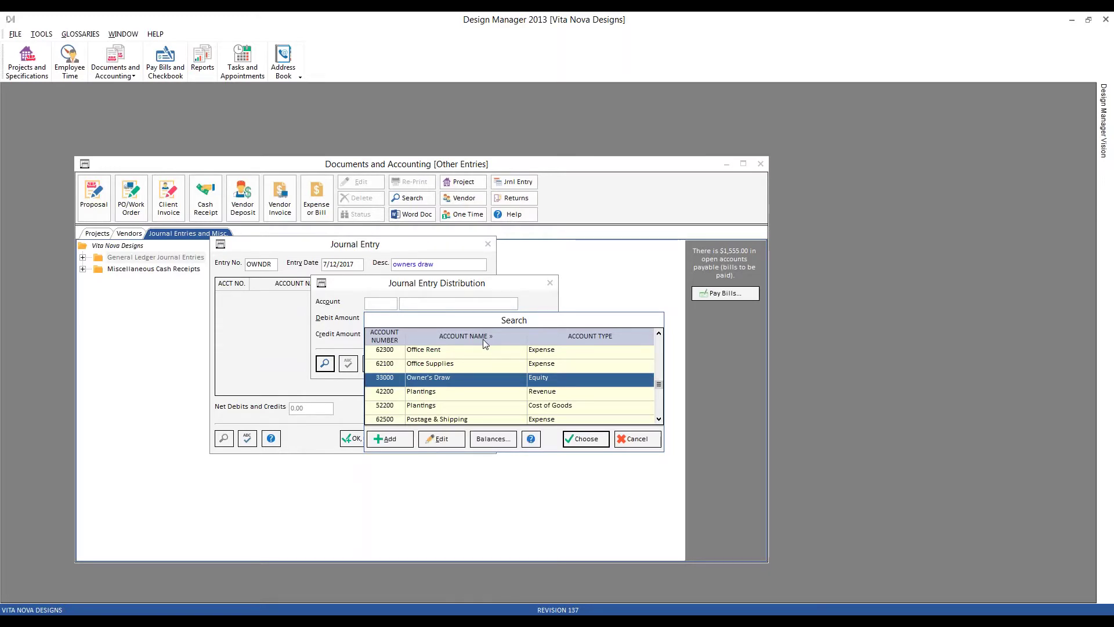
key(Return)
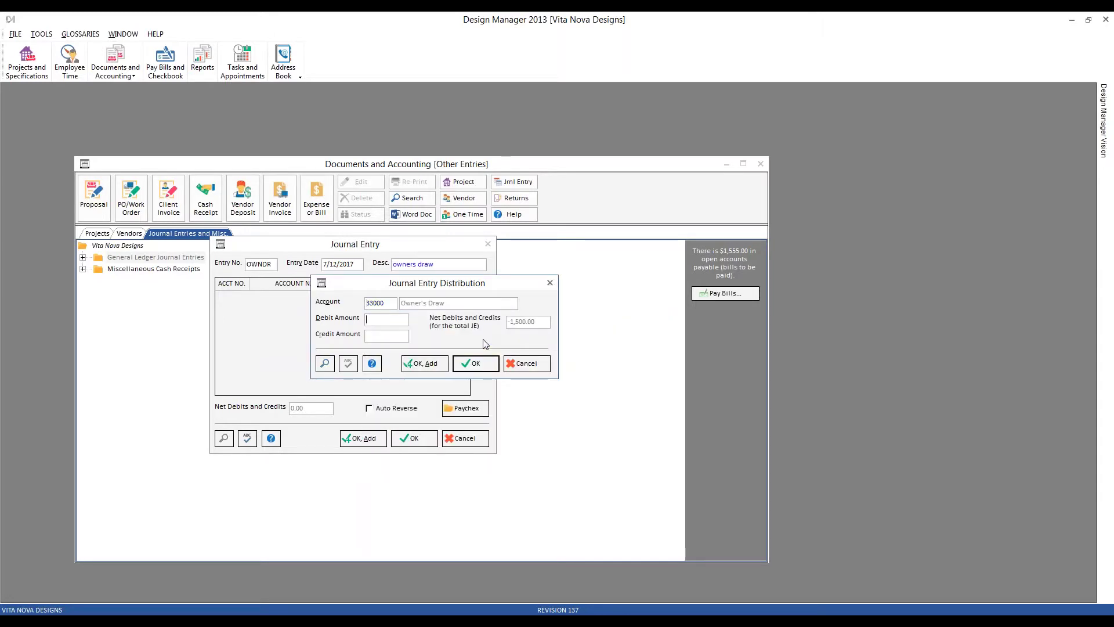
text(1500)
key(Tab)
click(476, 363)
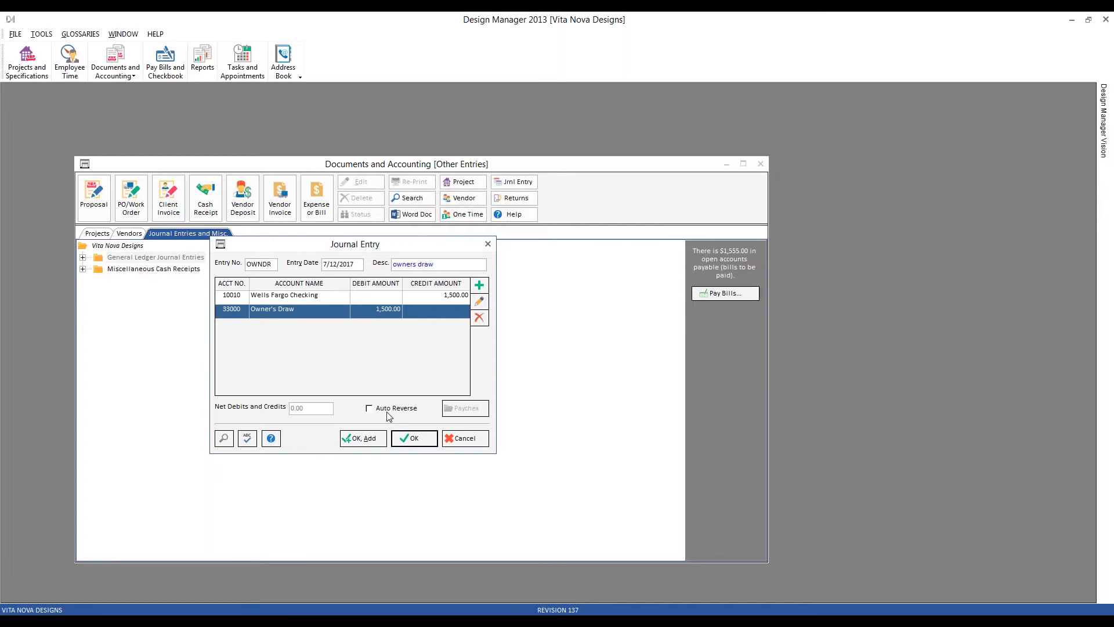
click(410, 439)
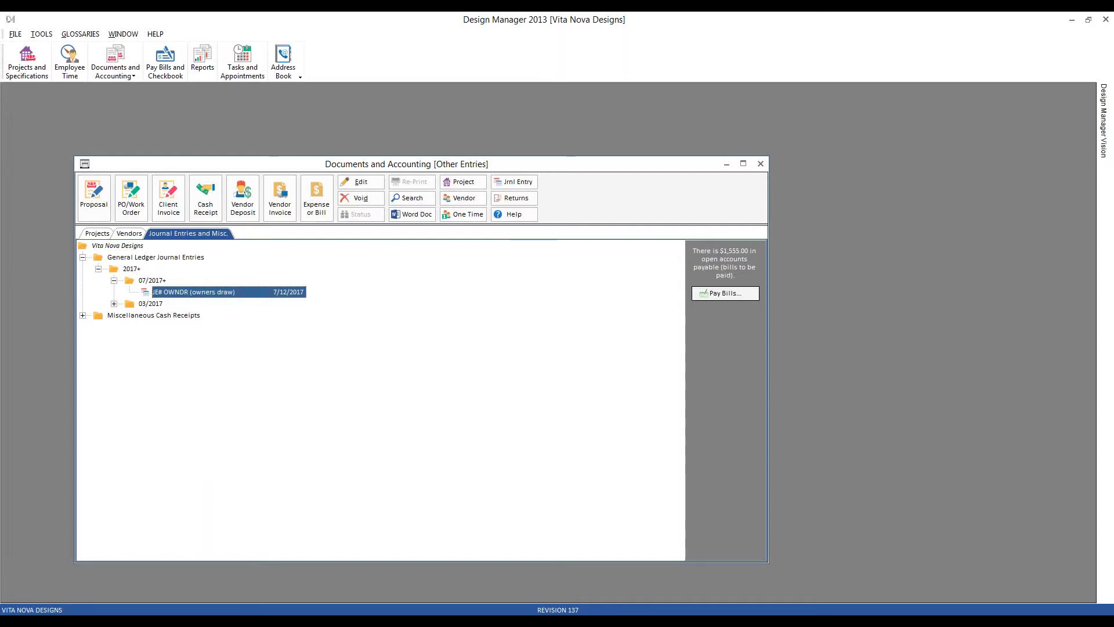
click(761, 164)
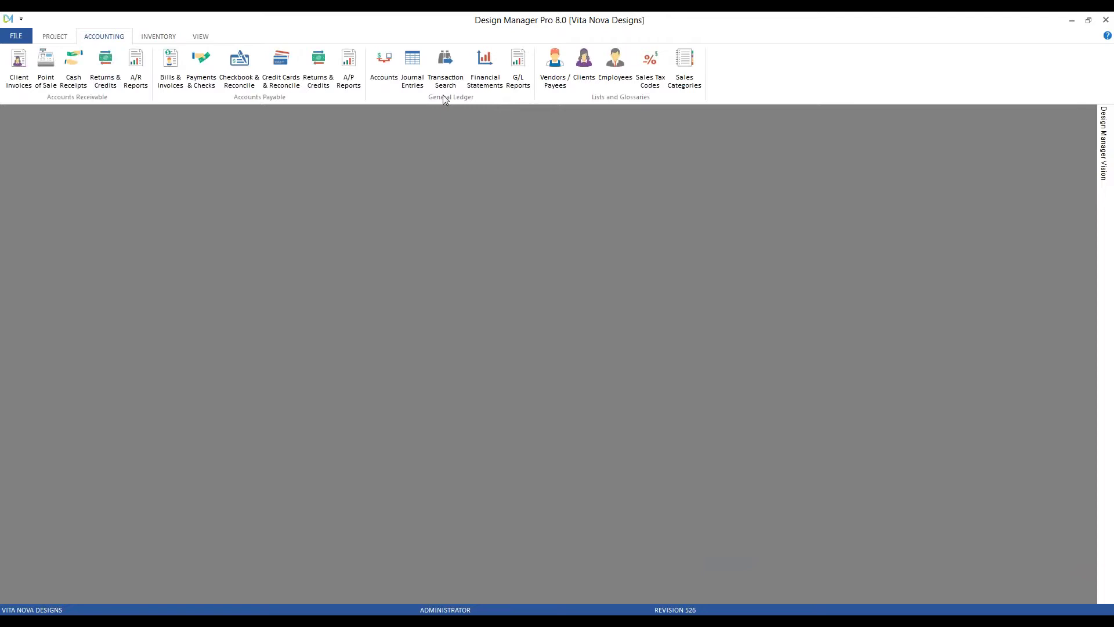
Switch to Pro 8.0 and review the distribution of the new "july draw" journal entry without changing it
click(412, 68)
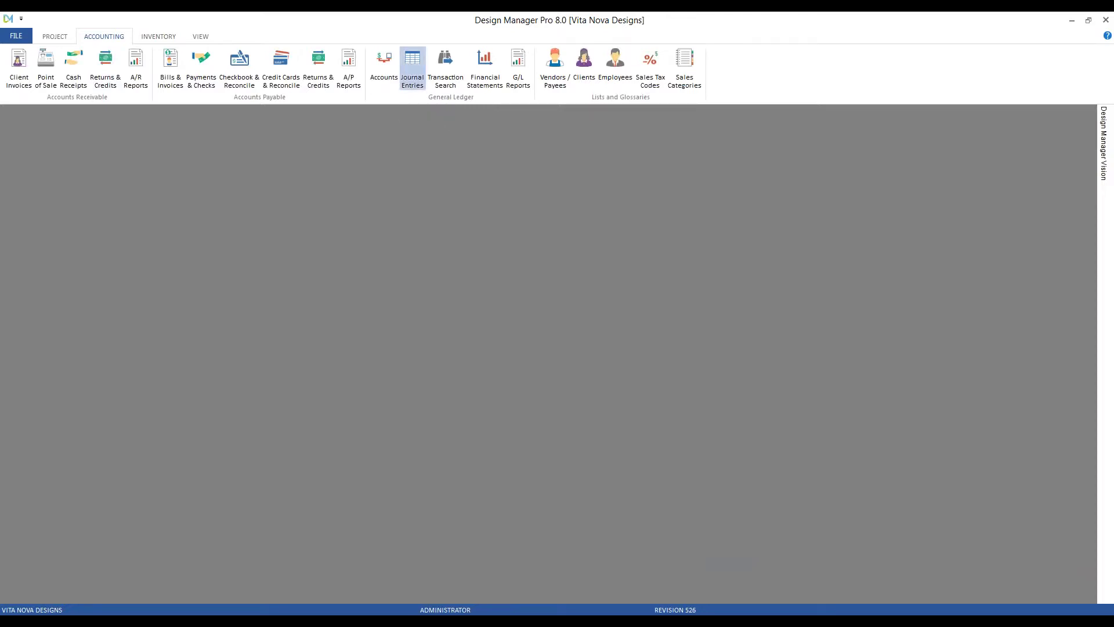
drag(181, 114, 225, 155)
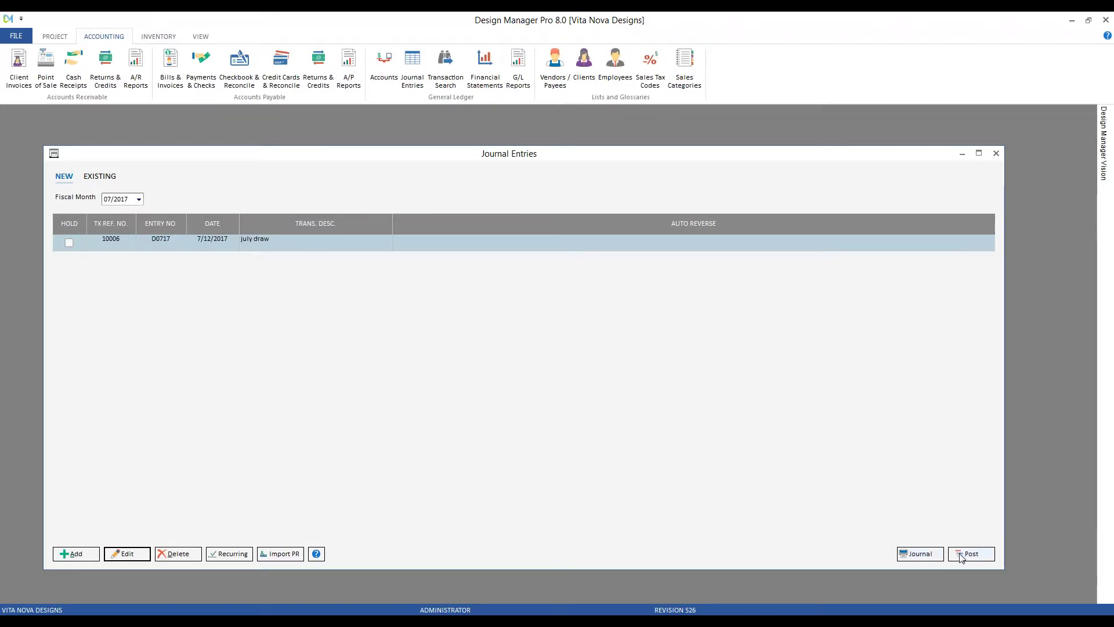
click(122, 553)
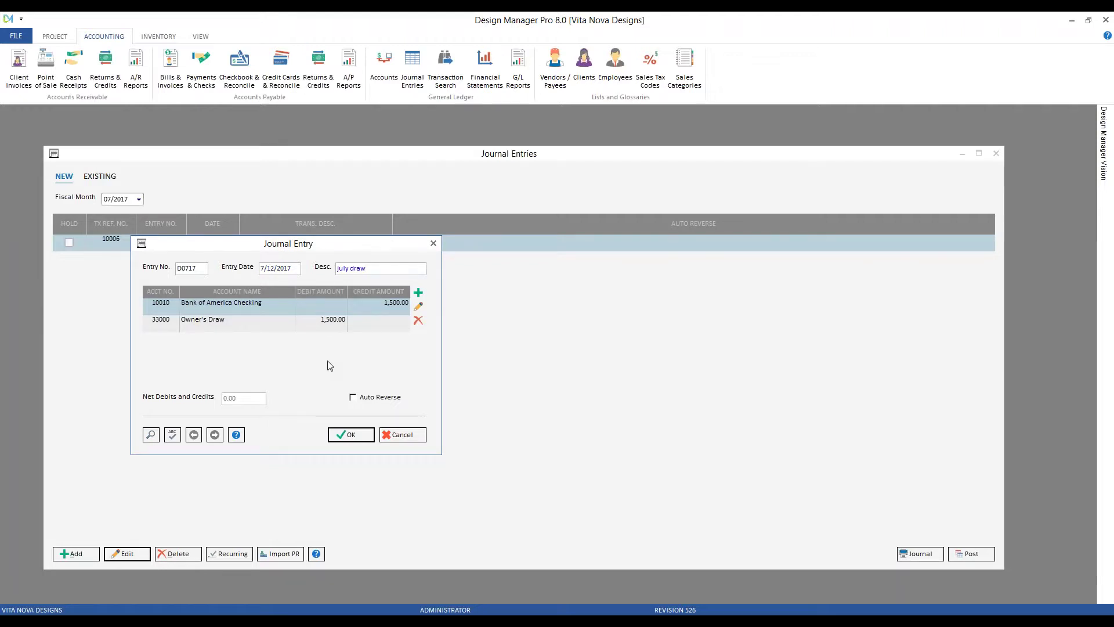
click(406, 434)
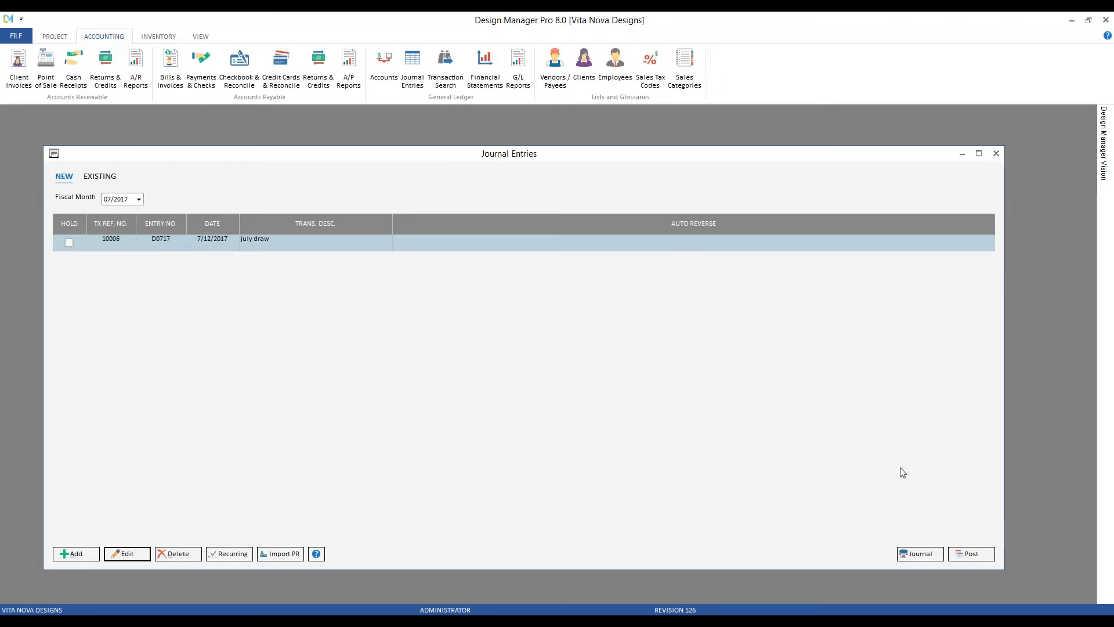
Preview the Journal Entry Posting List report on screen and examine it at 150% zoom
click(923, 554)
click(919, 554)
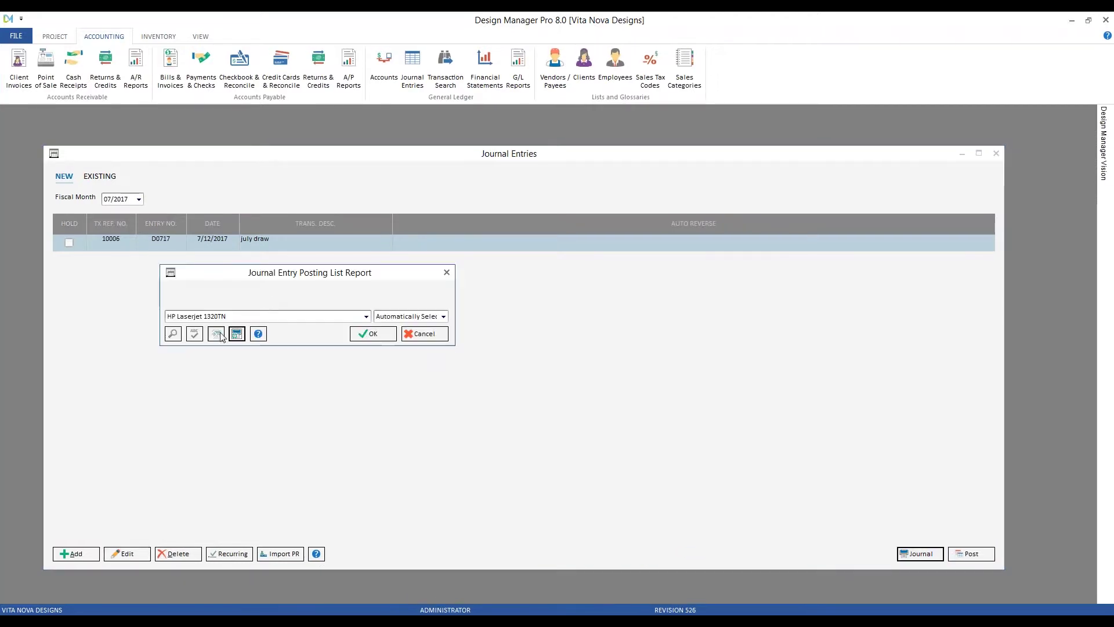
click(371, 336)
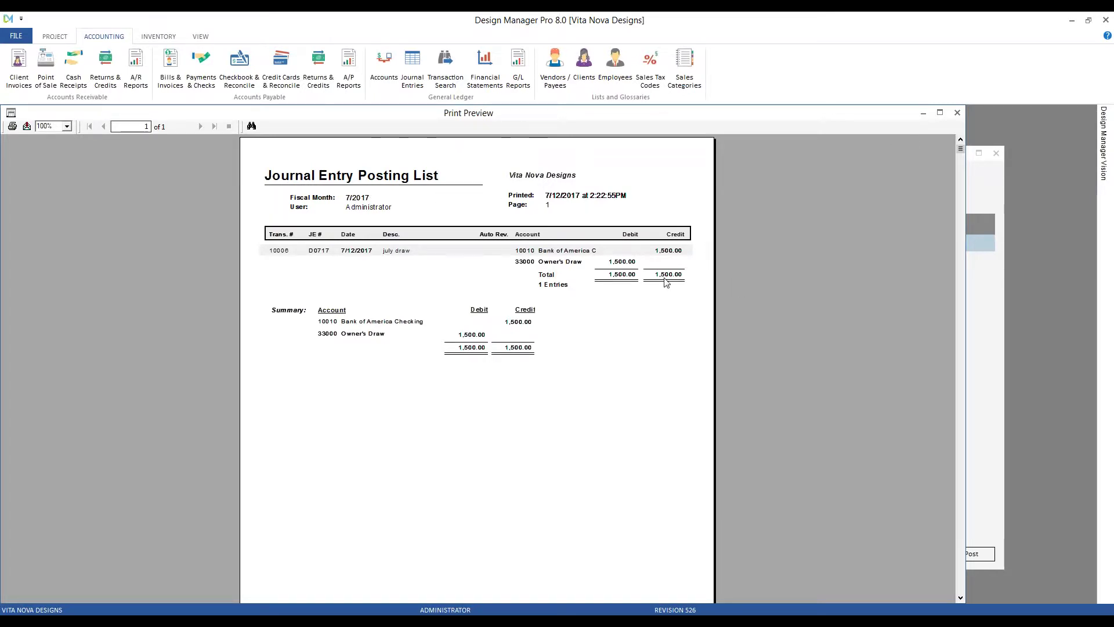
click(67, 127)
click(51, 170)
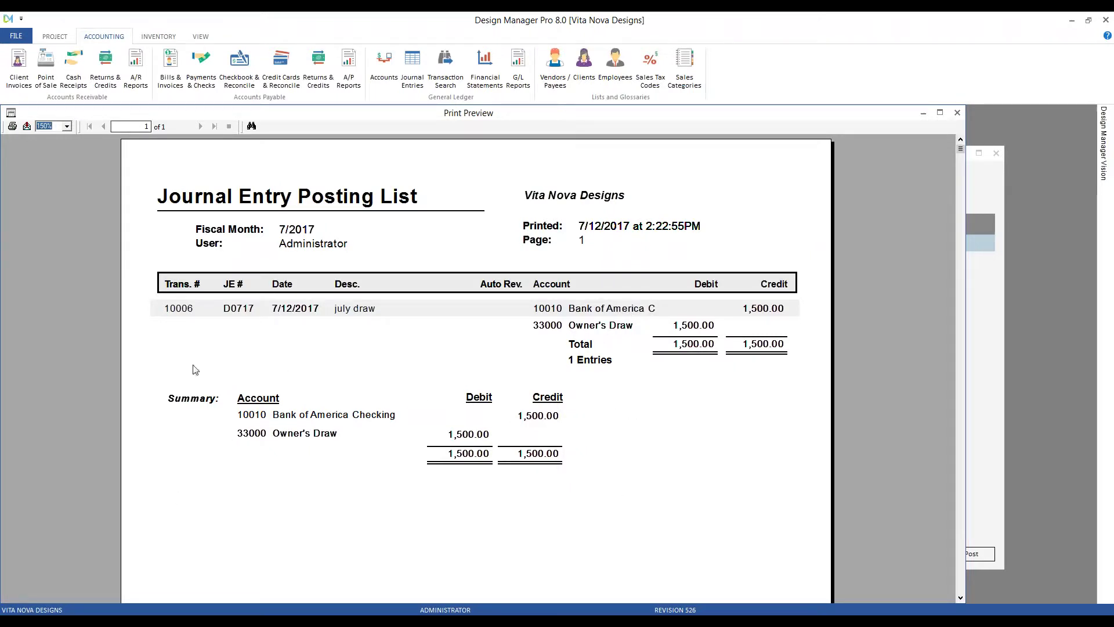
click(958, 113)
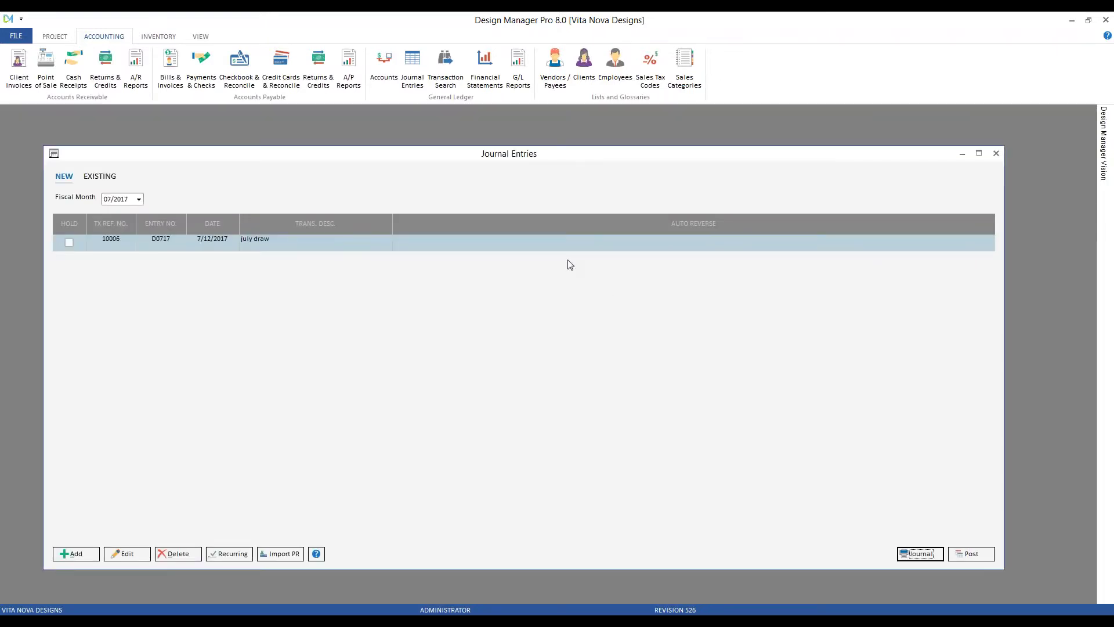
Post the "july draw" journal entry into fiscal month 07/2017 and check it among the existing journal entries
click(977, 555)
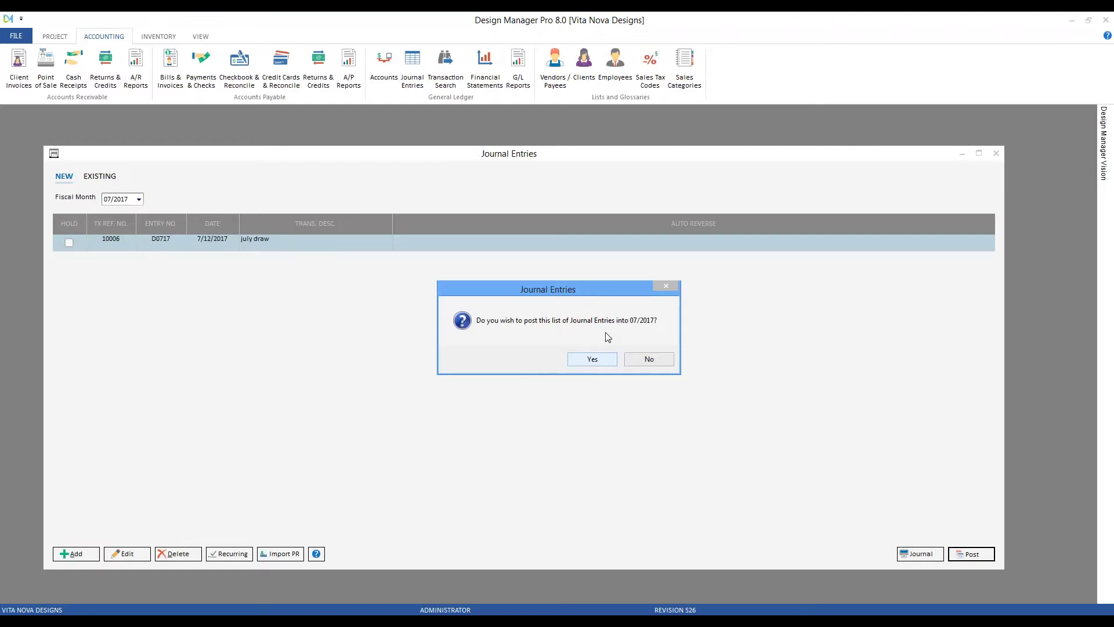
click(592, 359)
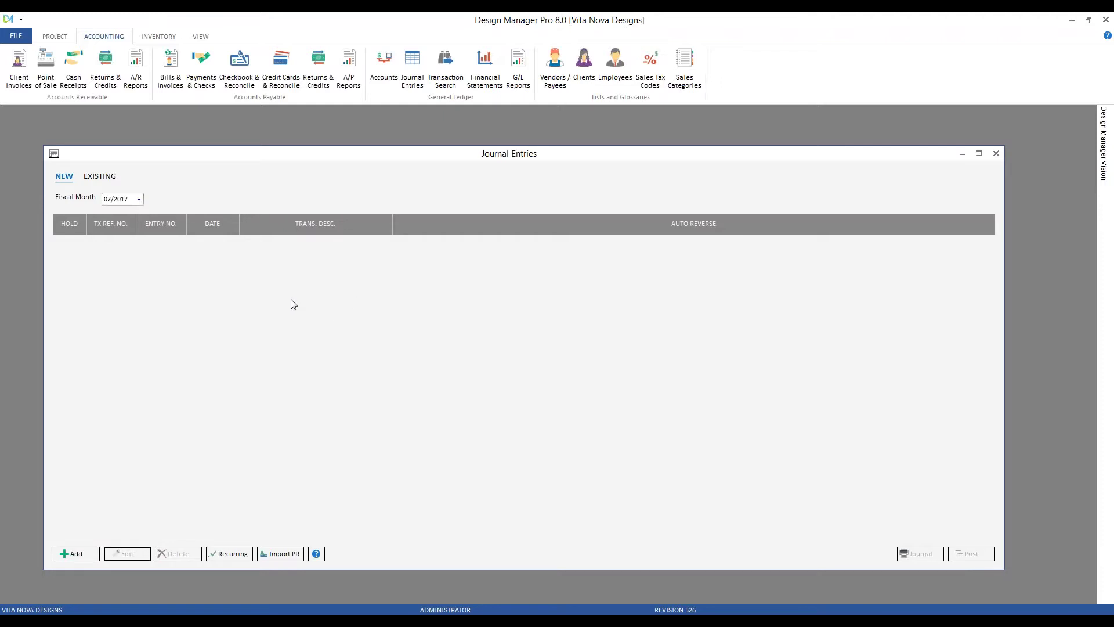
click(99, 176)
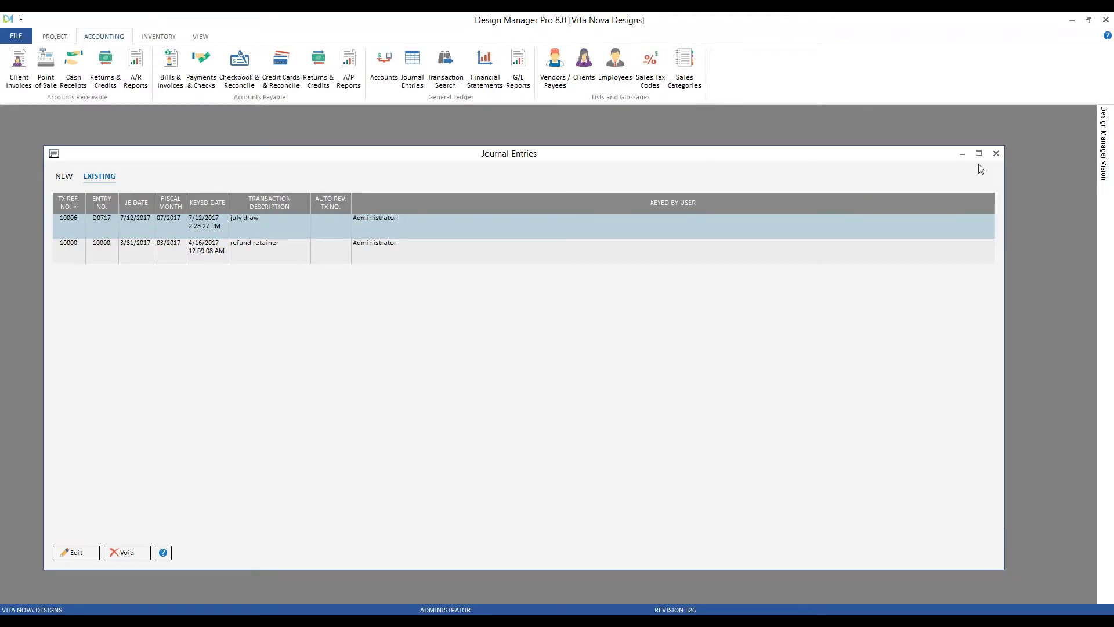
click(996, 154)
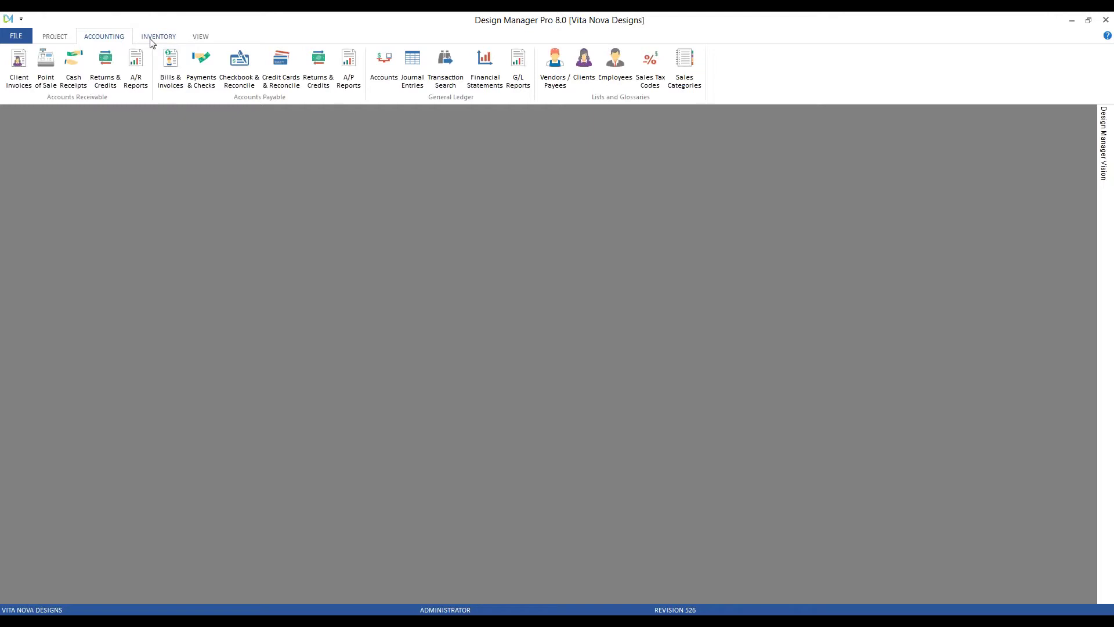
Reopen the journal entries, review the recurring 401k Employer Match entry, and bring it into the new entries for 07/2017
click(417, 64)
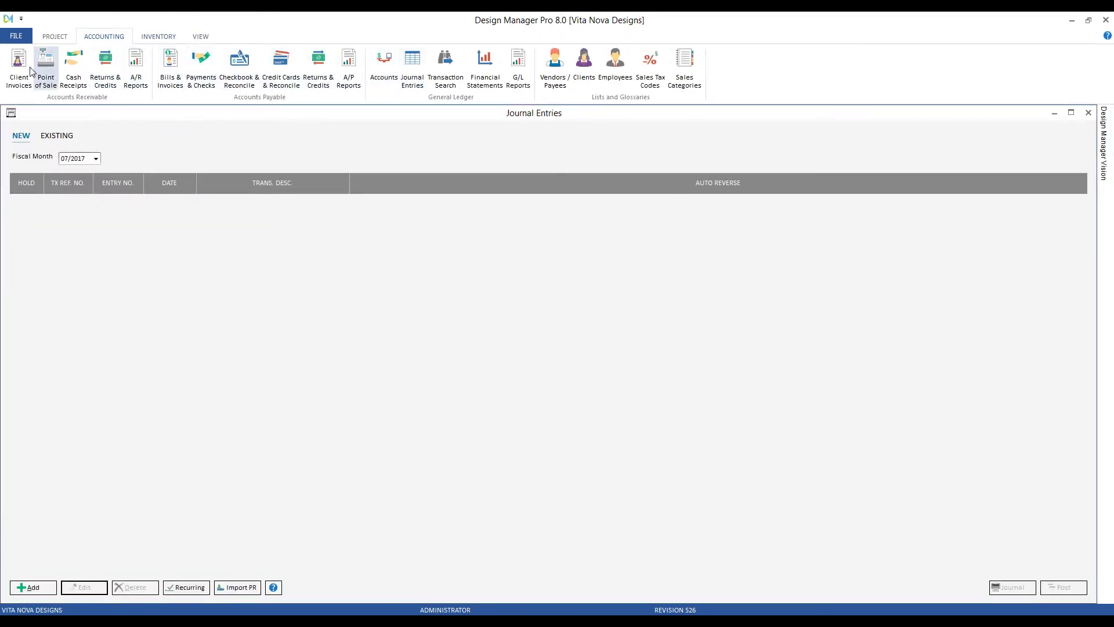
drag(1, 104, 92, 186)
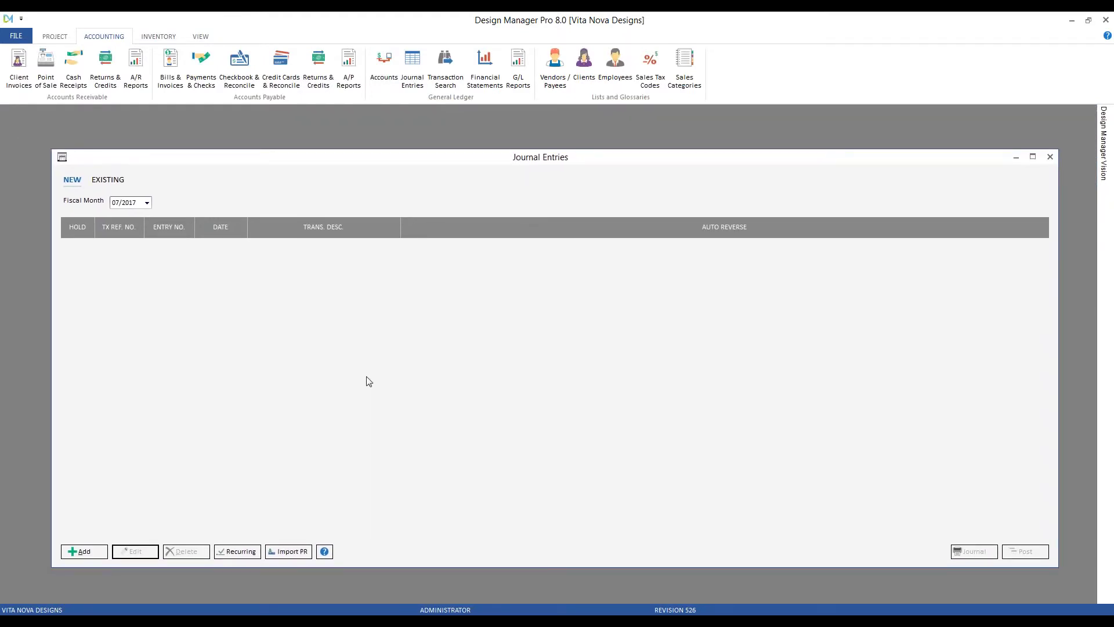
click(246, 556)
drag(260, 151, 323, 209)
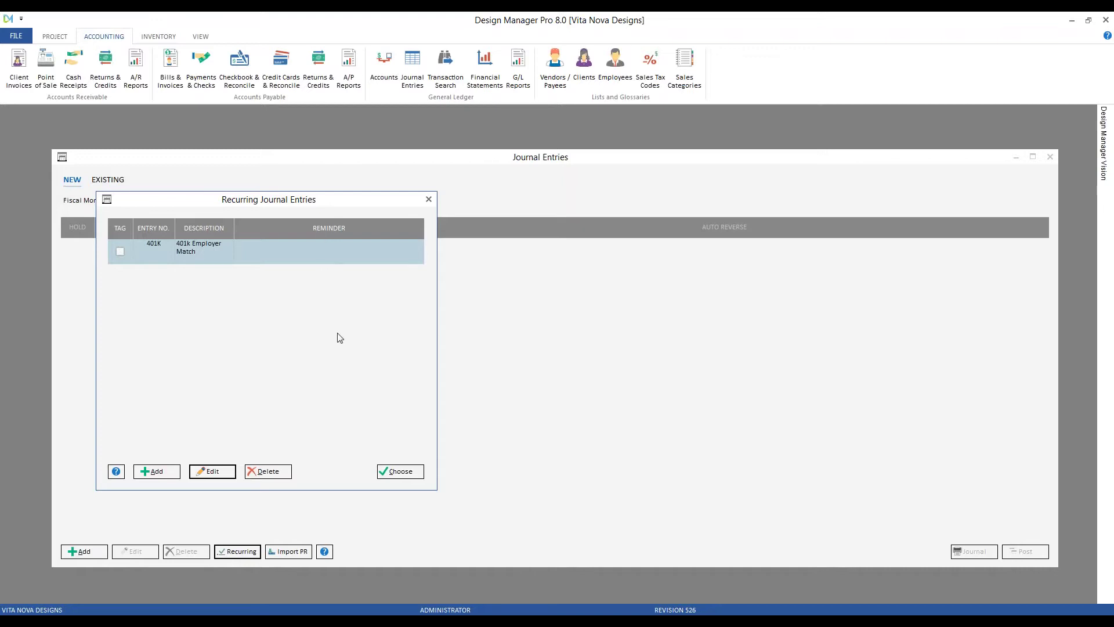
click(214, 472)
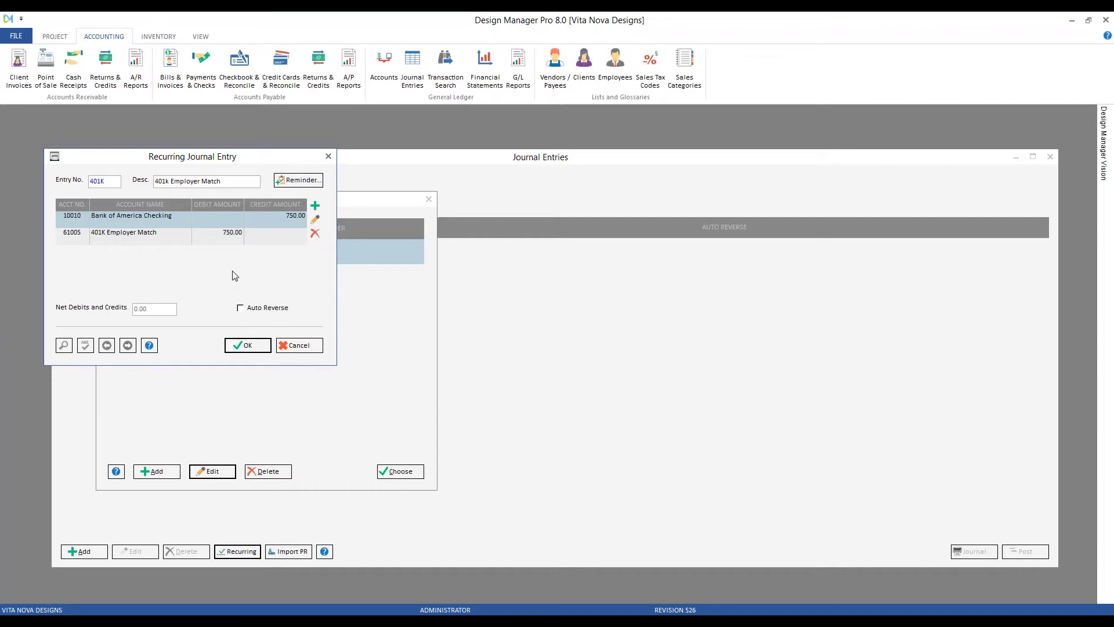
click(315, 347)
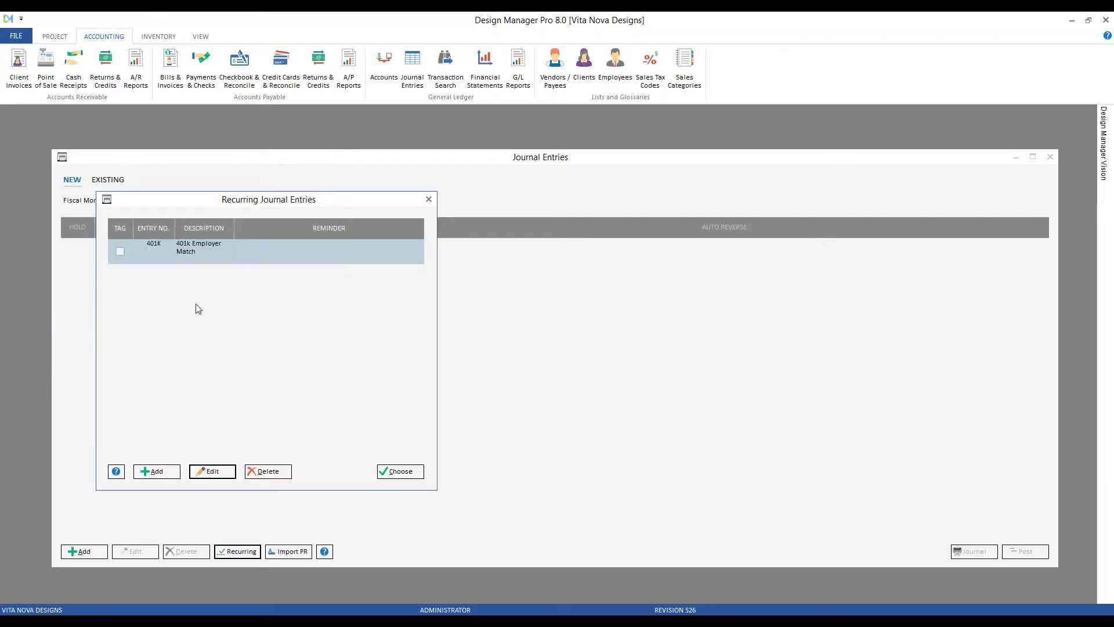
click(408, 472)
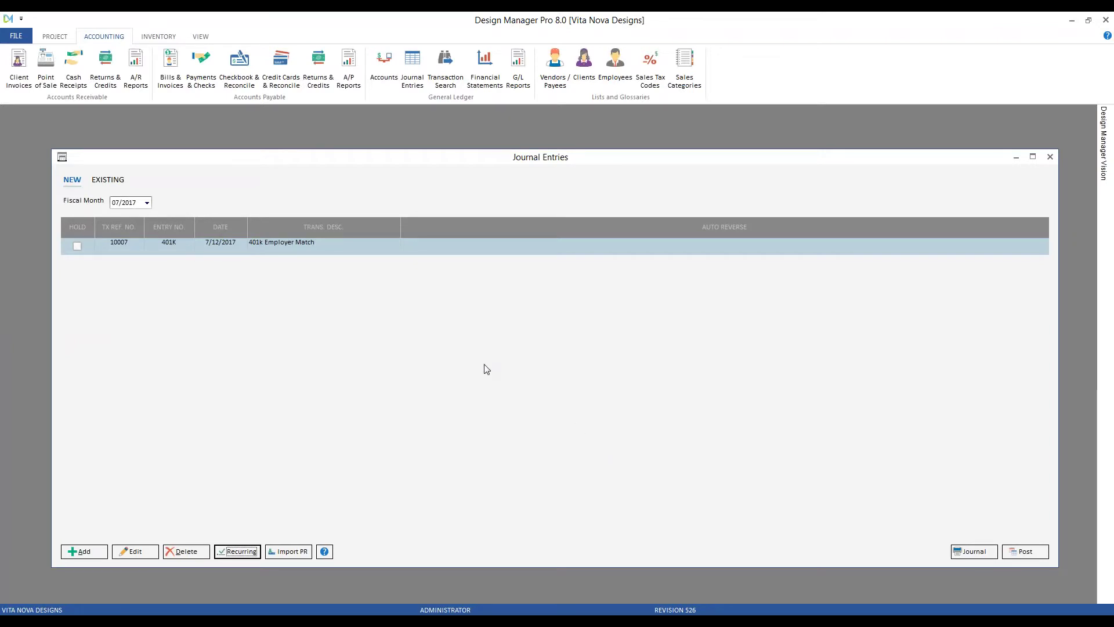
Review the new 401k Employer Match entry, post it into 07/2017, and check it among the existing journal entries
click(135, 551)
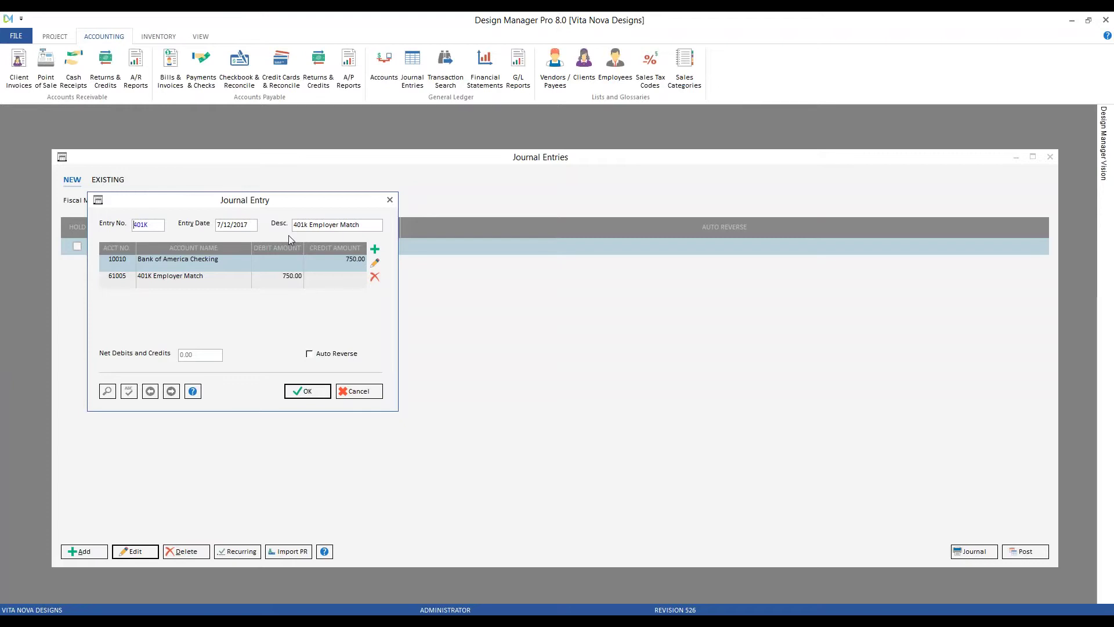
click(358, 393)
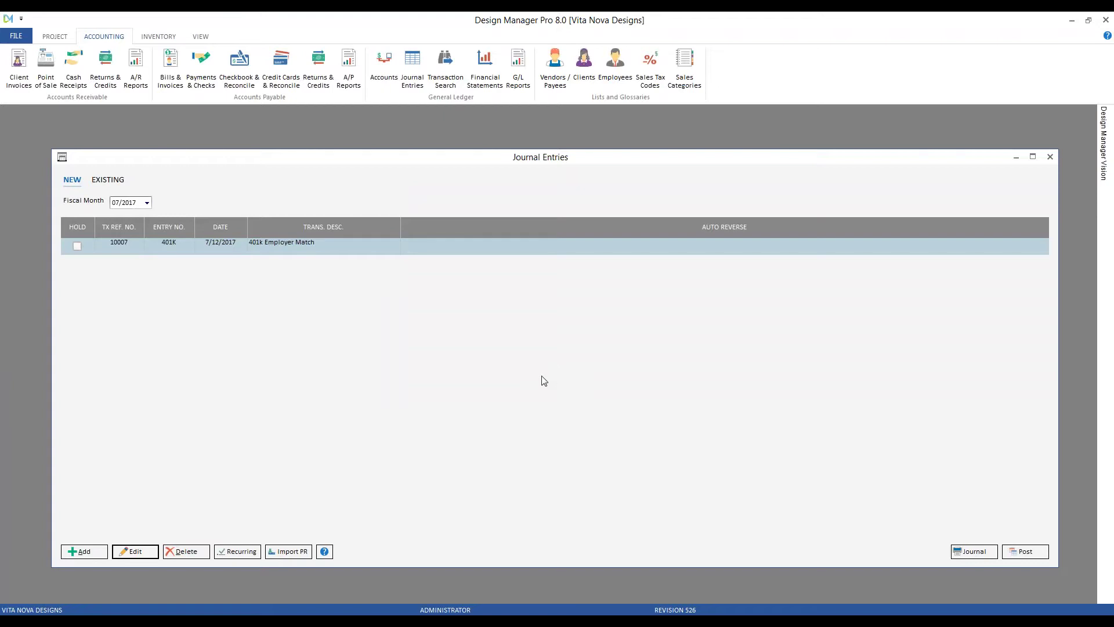
click(1032, 553)
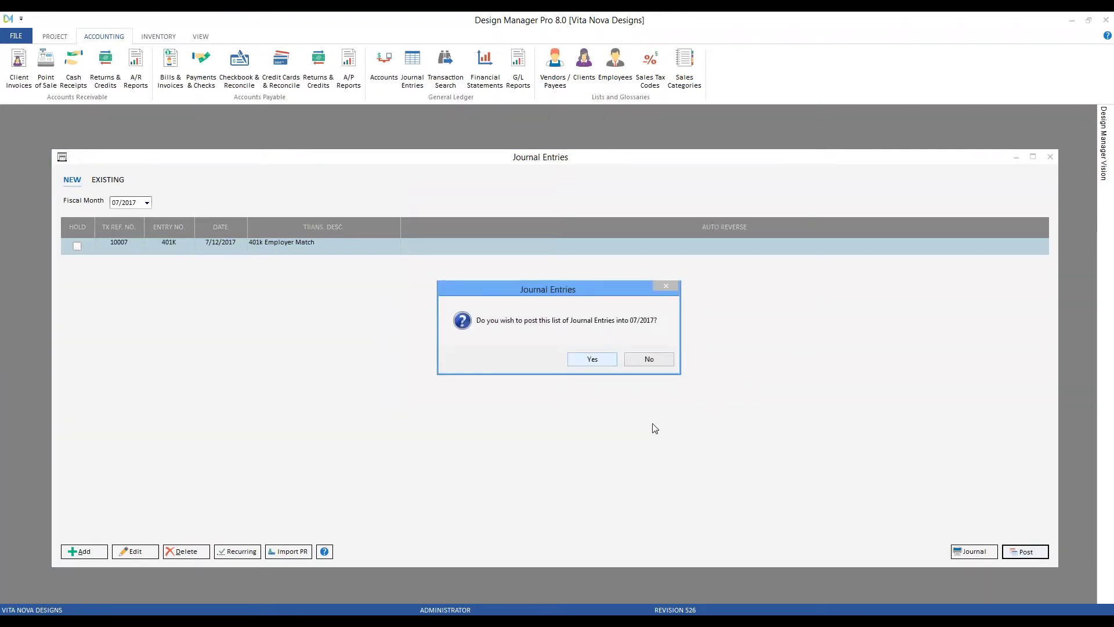
click(593, 361)
click(113, 178)
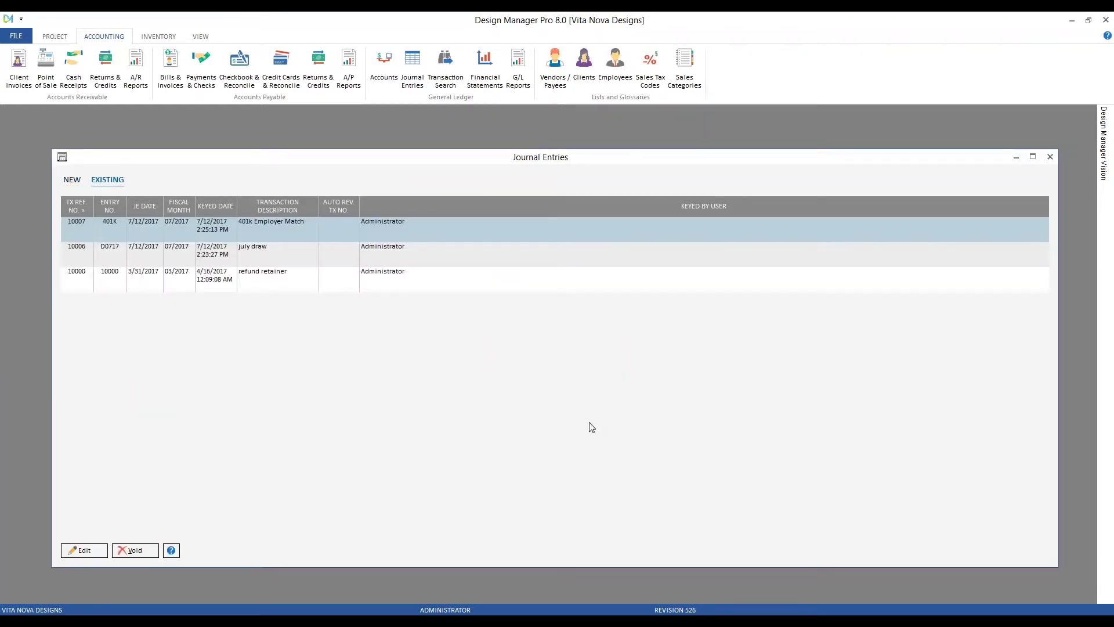
click(1050, 156)
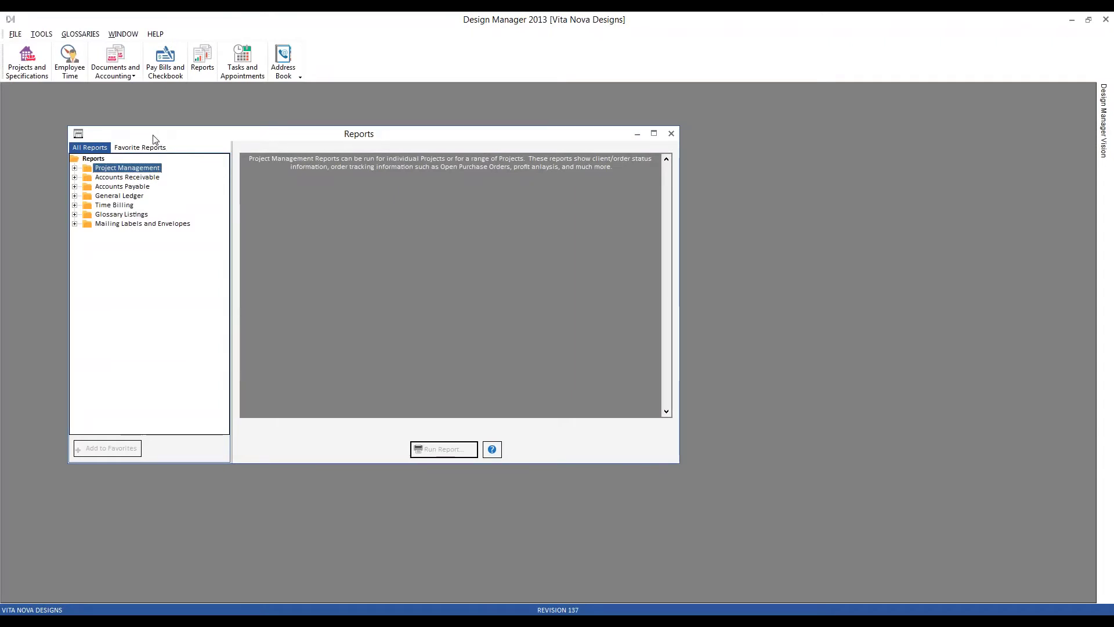
Create a favorites folder for reports named "Monthly Reports"
drag(154, 137, 124, 129)
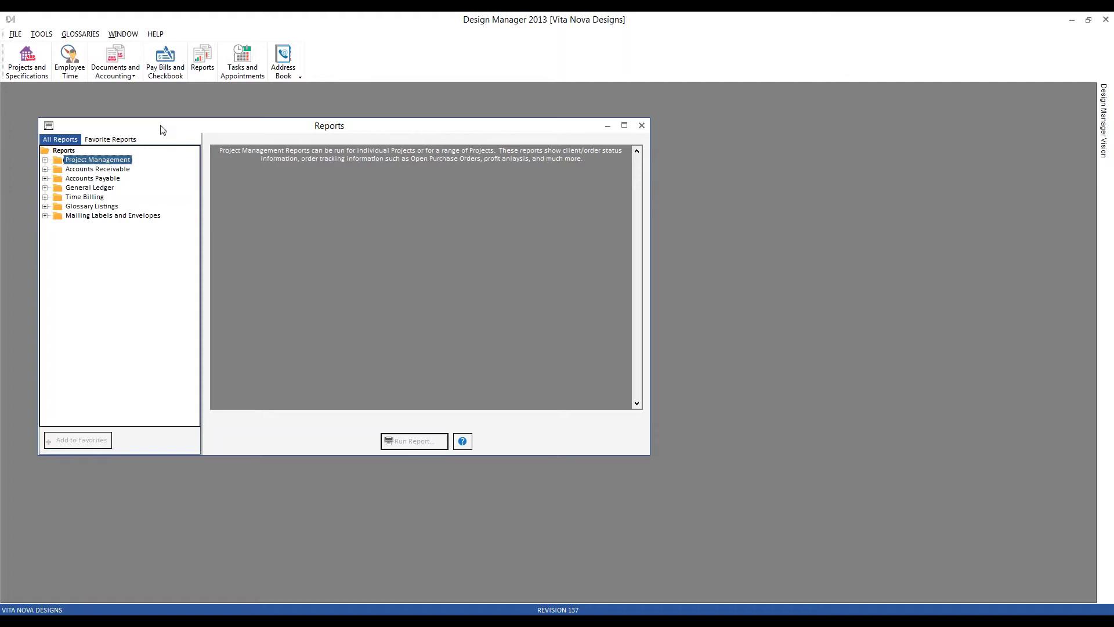
click(113, 140)
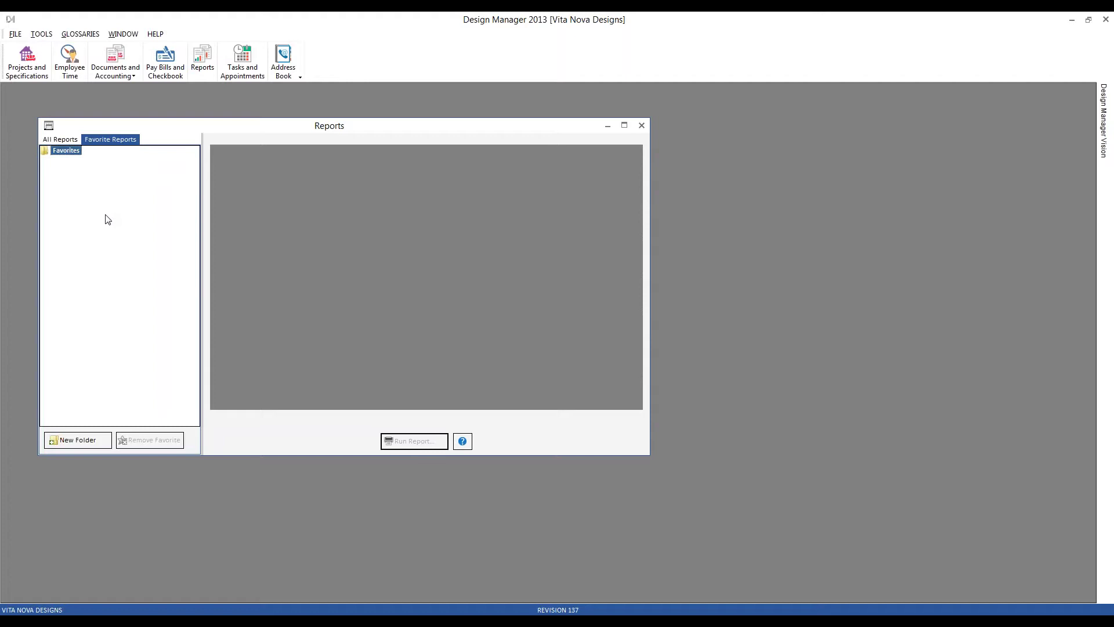
click(93, 445)
text(Monthly Reports)
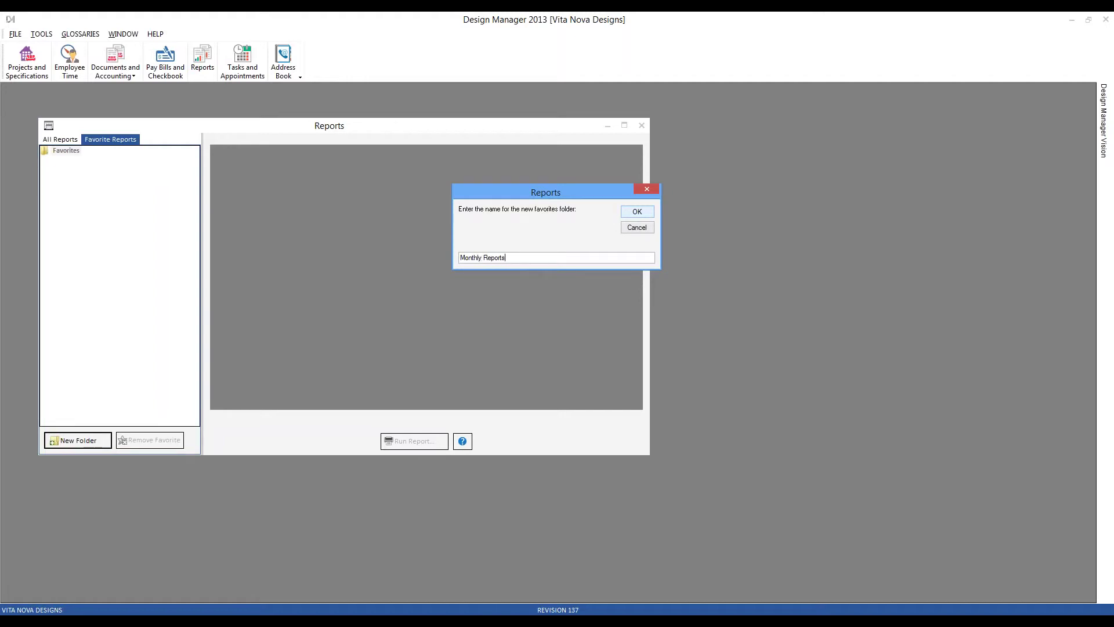
key(Return)
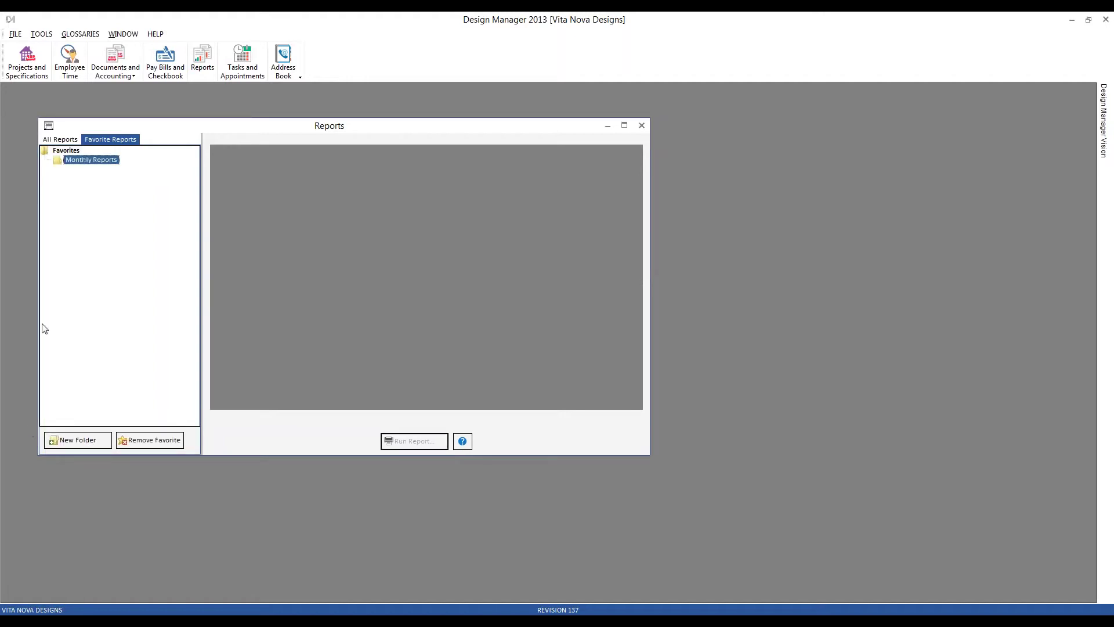
Add the Aged Accounts Receivable and Open Client Deposit reports to the Monthly Reports favorites folder and check the folder
click(56, 140)
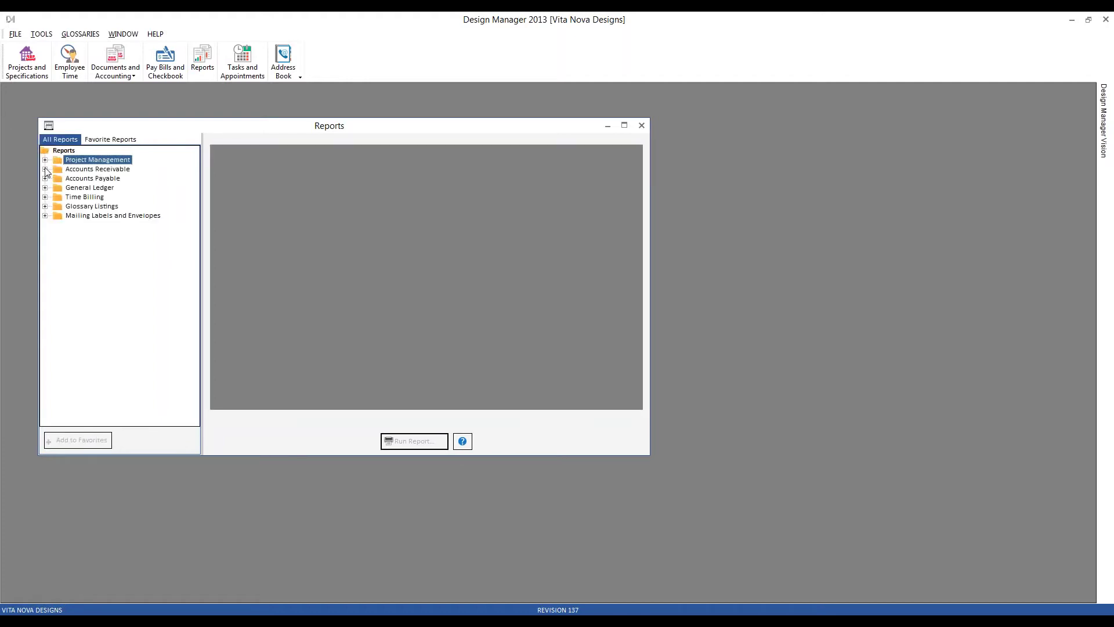
click(45, 169)
click(122, 179)
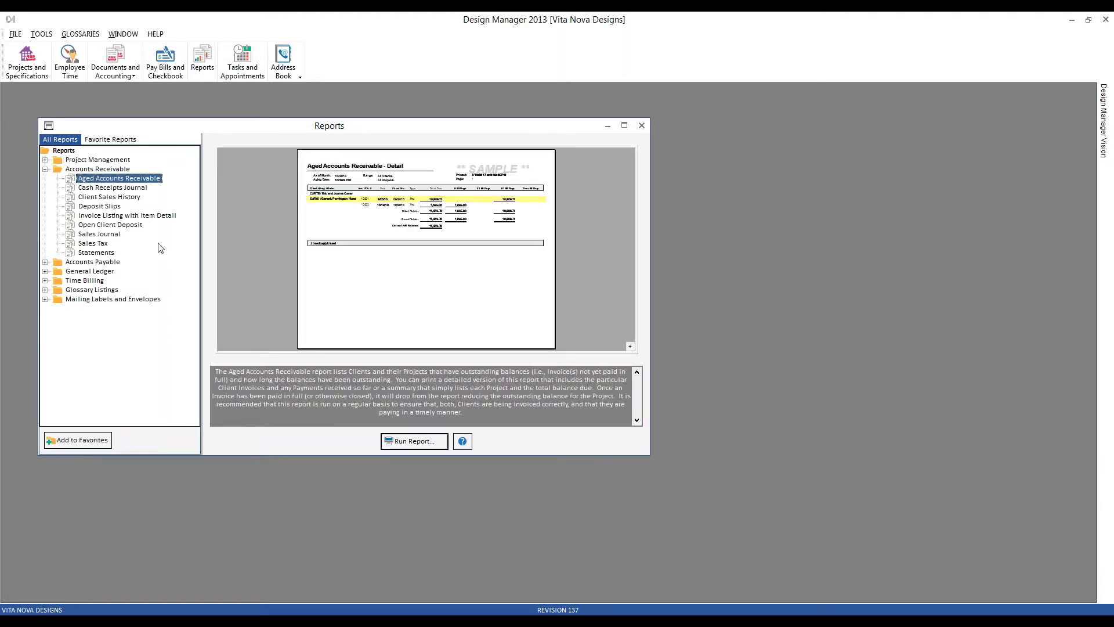
click(119, 227)
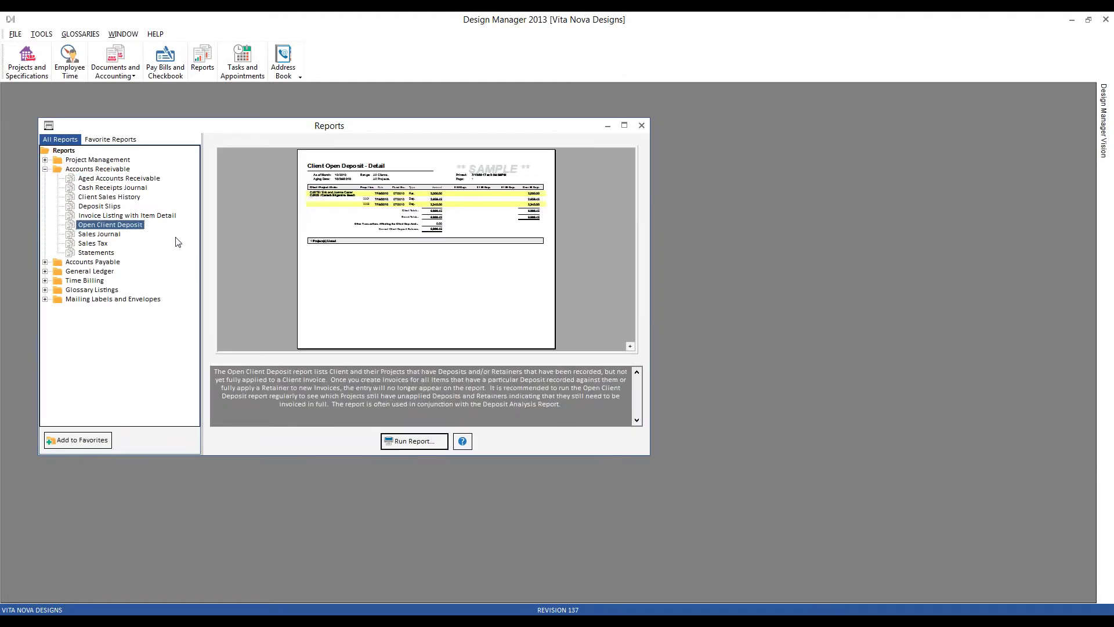
click(123, 141)
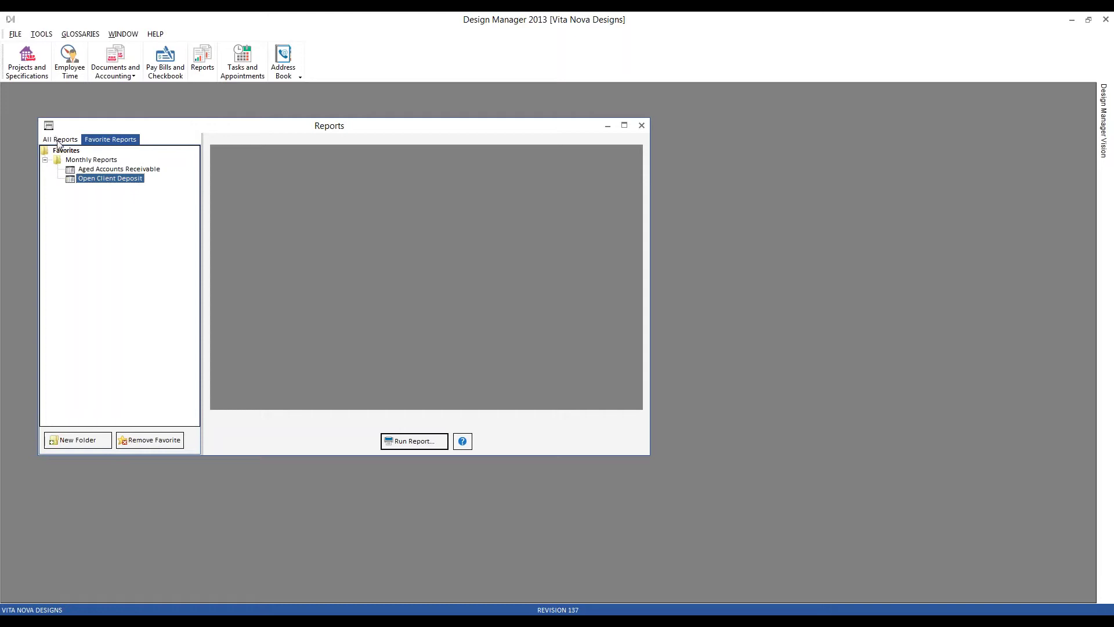
Review the Aged Accounts Receivable, Open Client Deposit, Aged Accounts Payable, Open Vendor Deposit and Work In Process report samples and descriptions
click(59, 139)
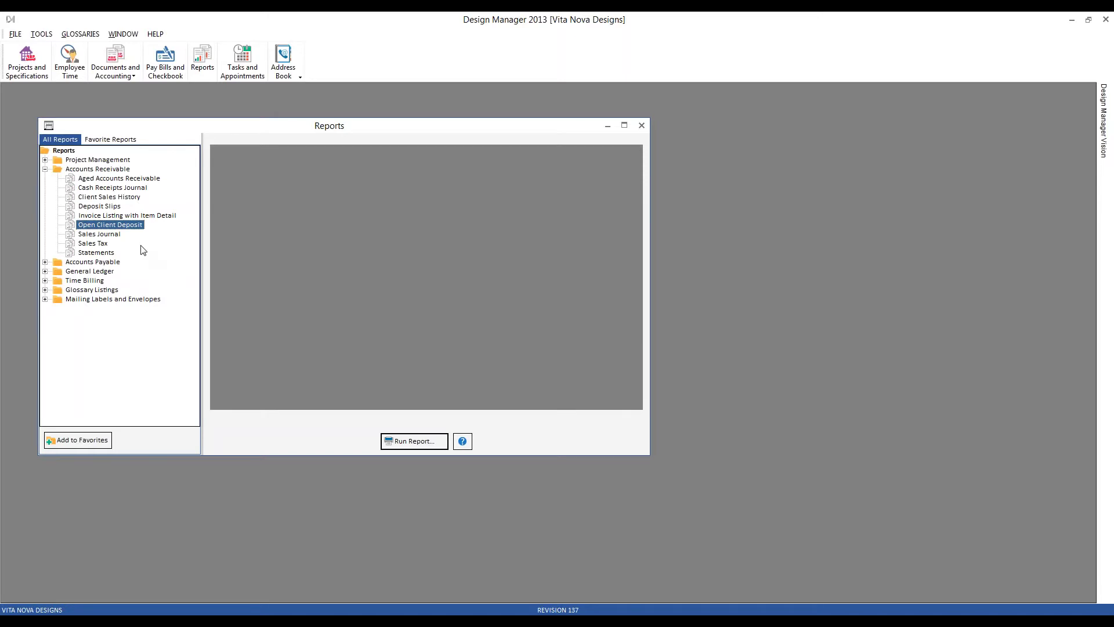
click(109, 170)
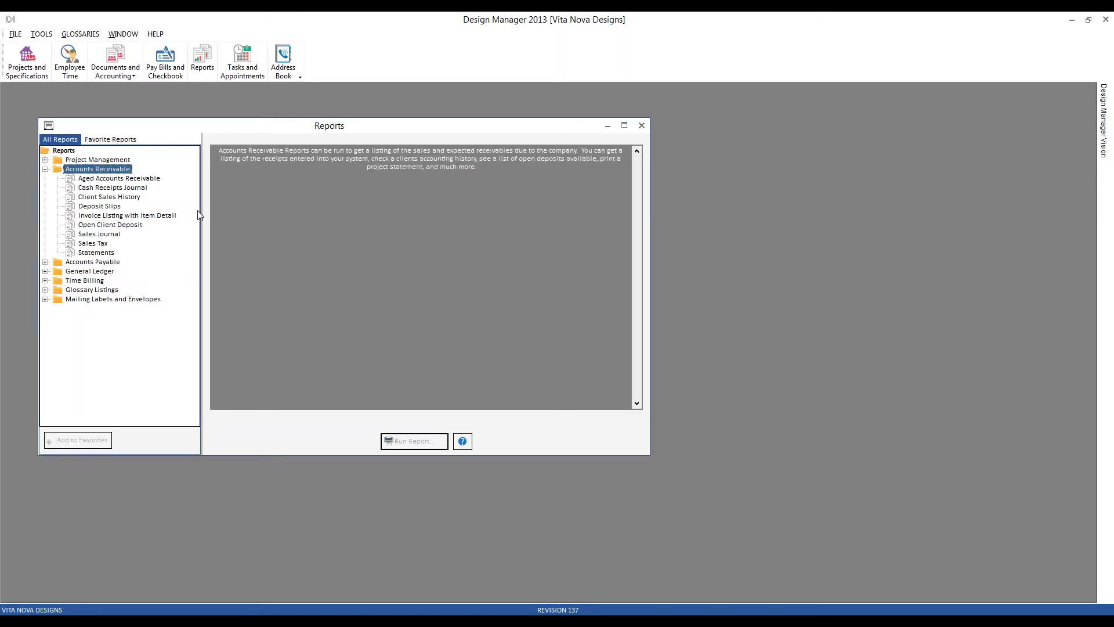
click(130, 180)
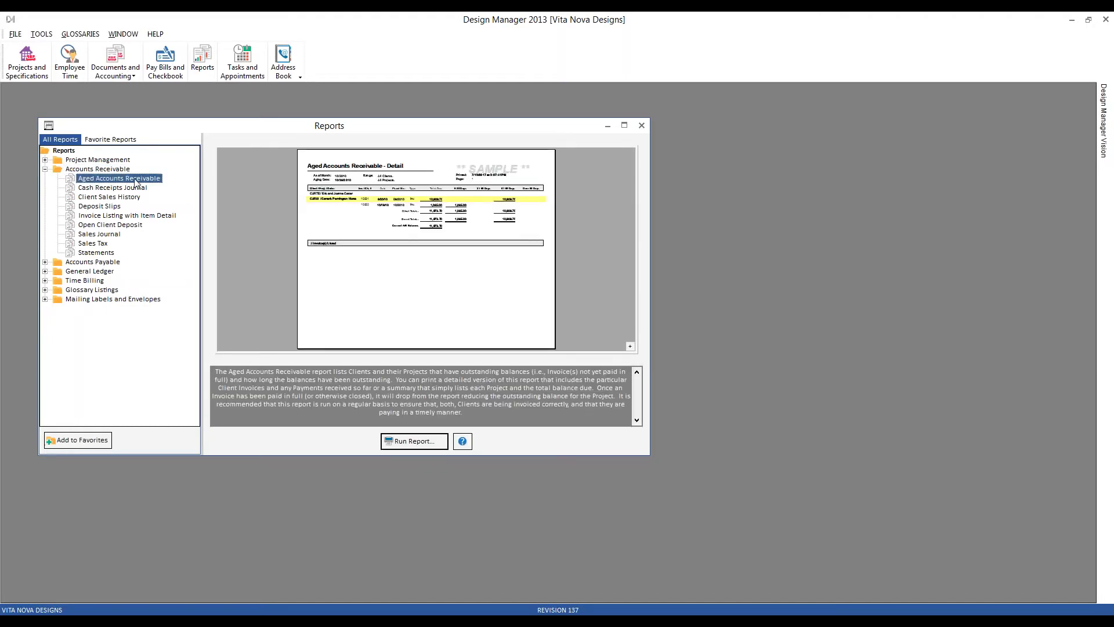
click(128, 225)
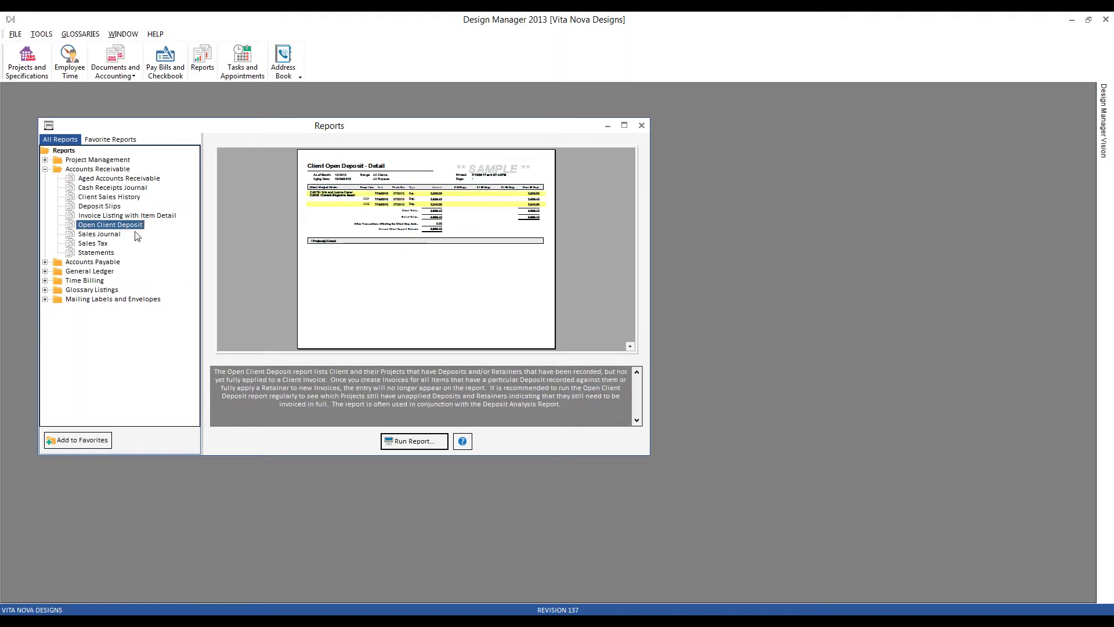
click(45, 261)
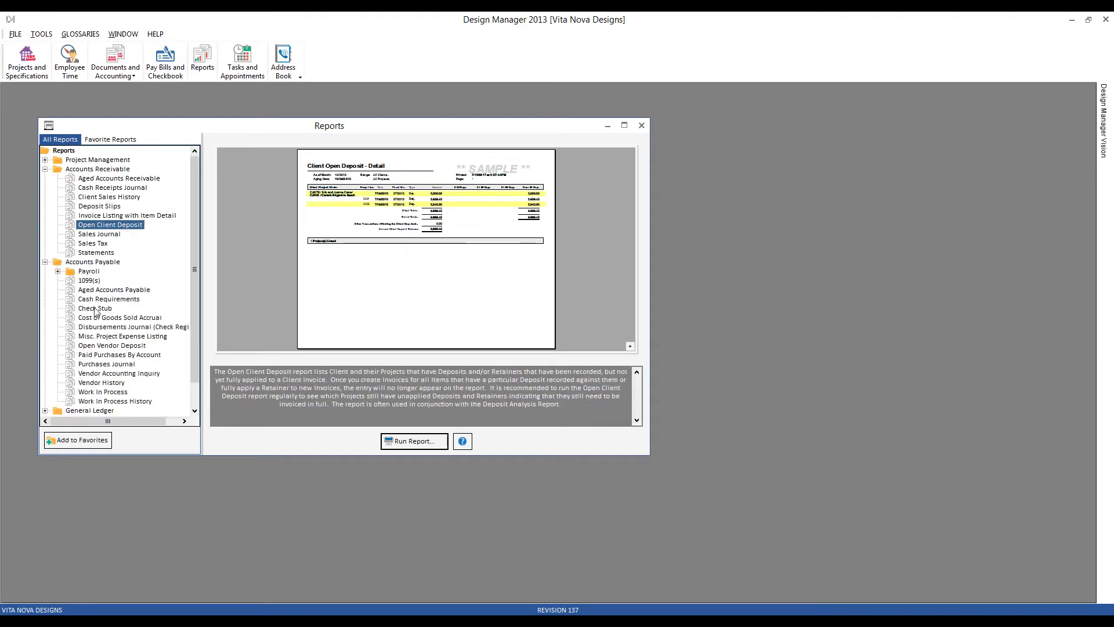
click(127, 290)
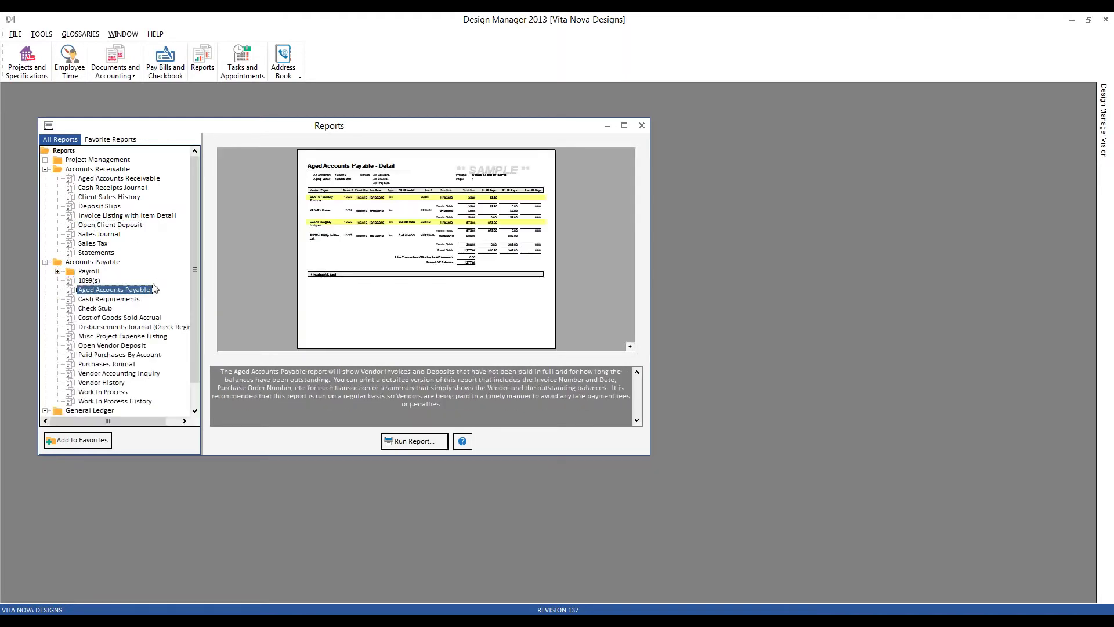
click(133, 346)
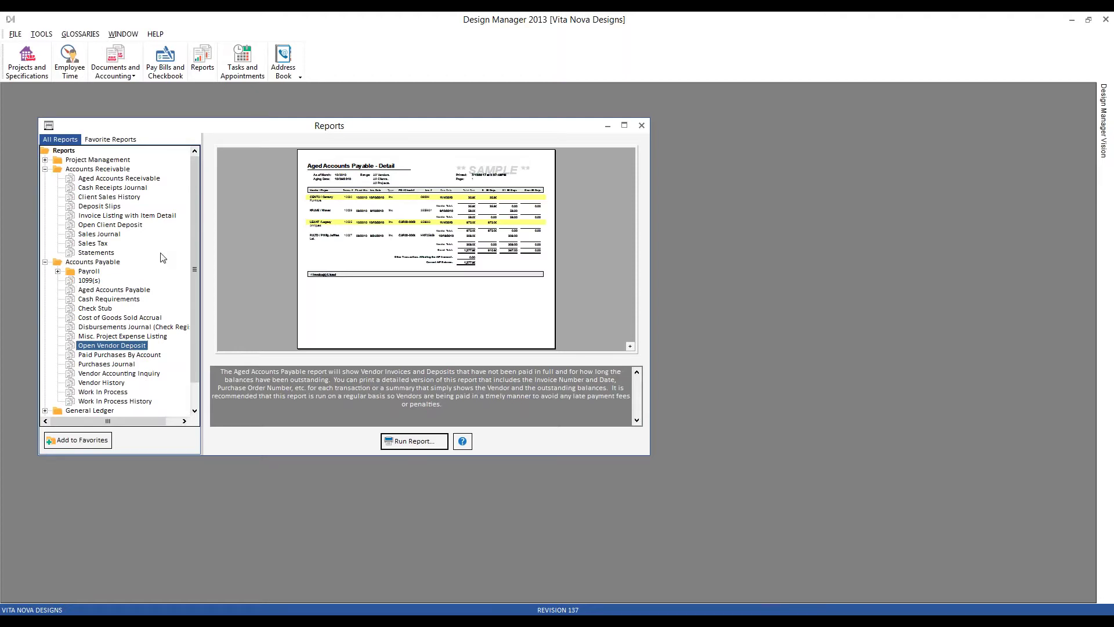
click(120, 393)
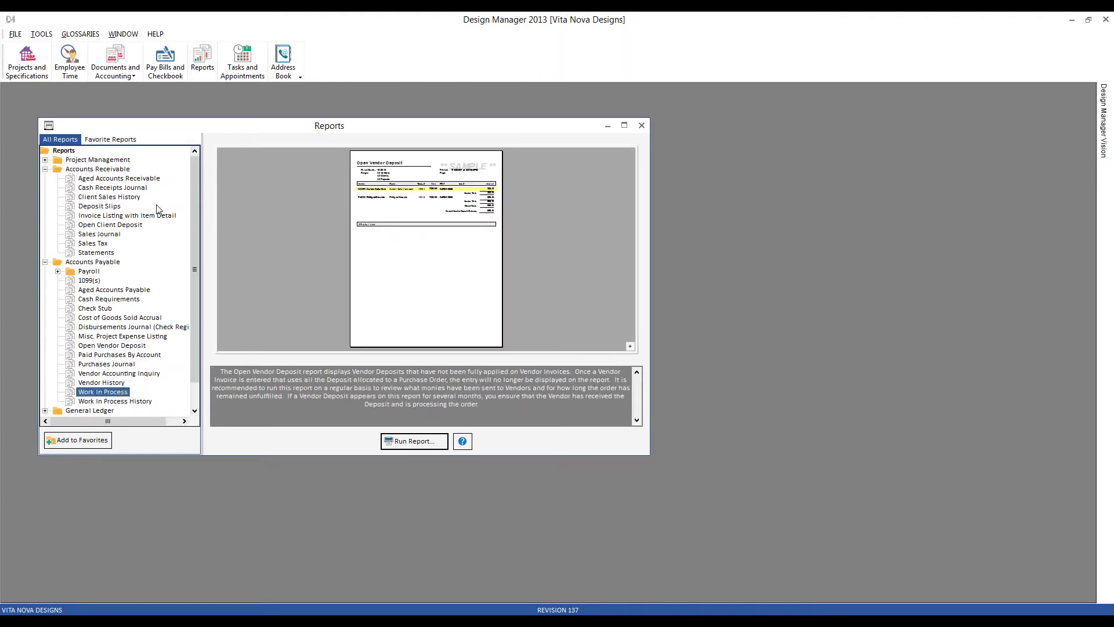
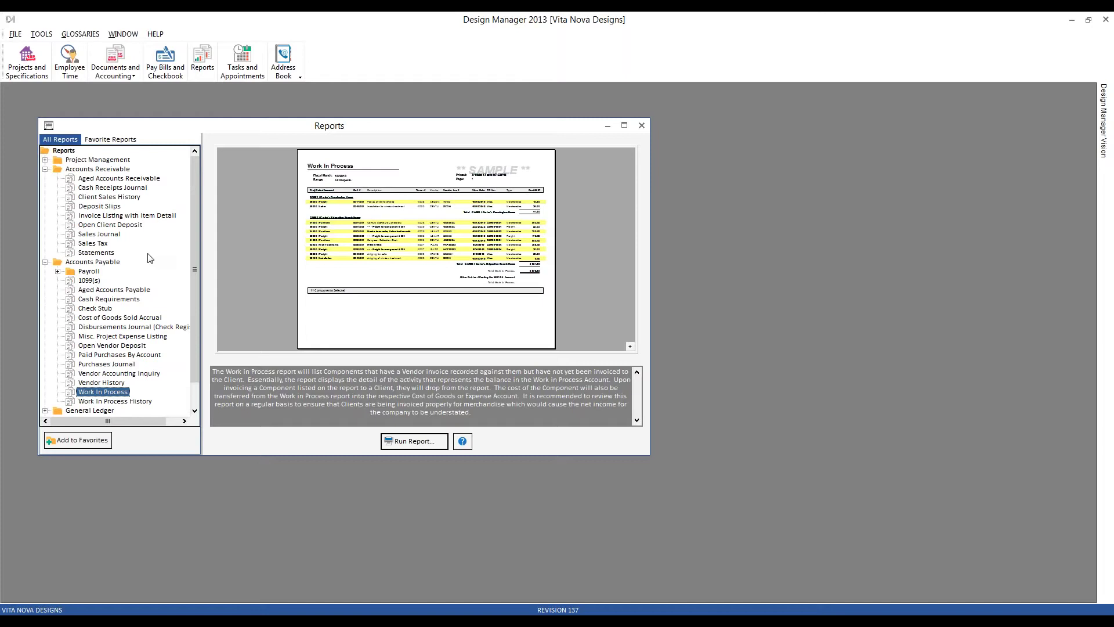
Review the General Ledger financial statements, covering the Balance Sheet, the Cash Flow Statement and the list of Income Statements
click(45, 169)
click(45, 178)
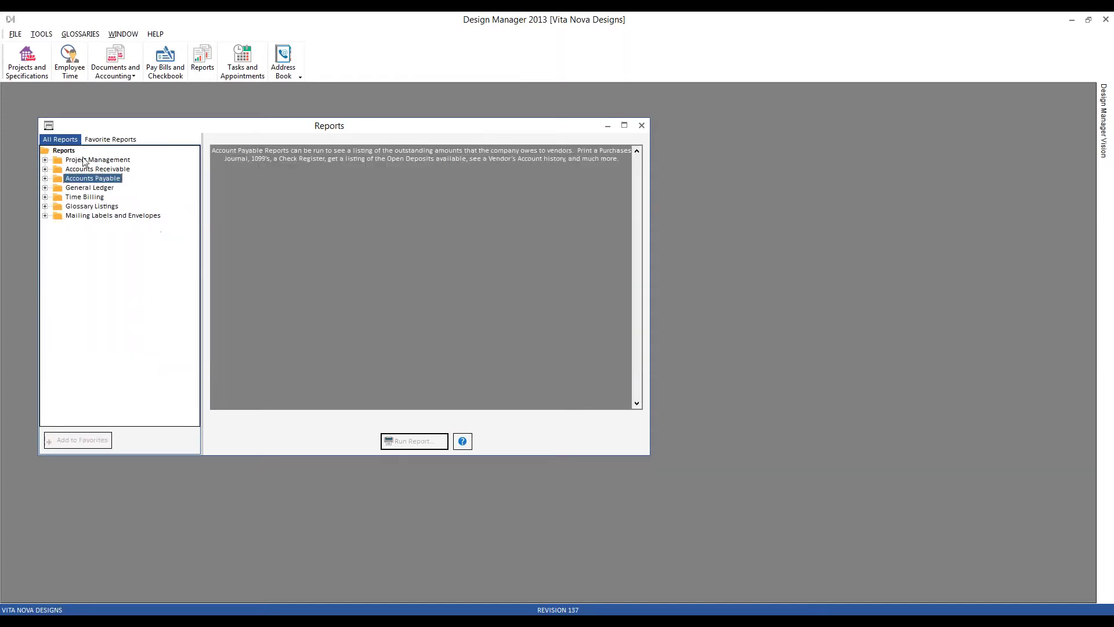
click(68, 188)
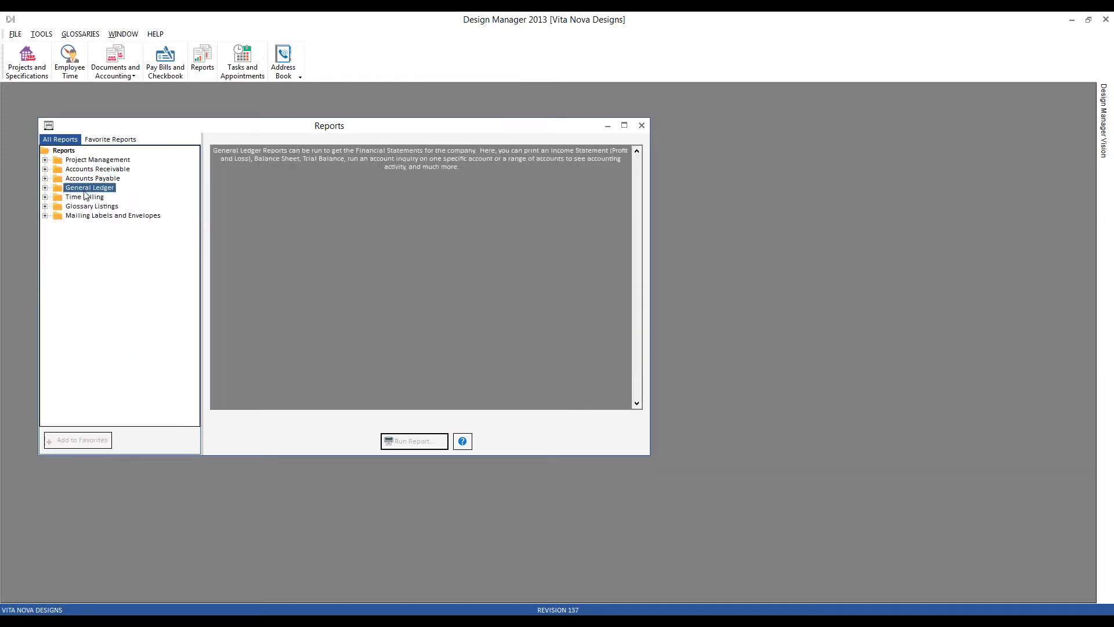
click(44, 188)
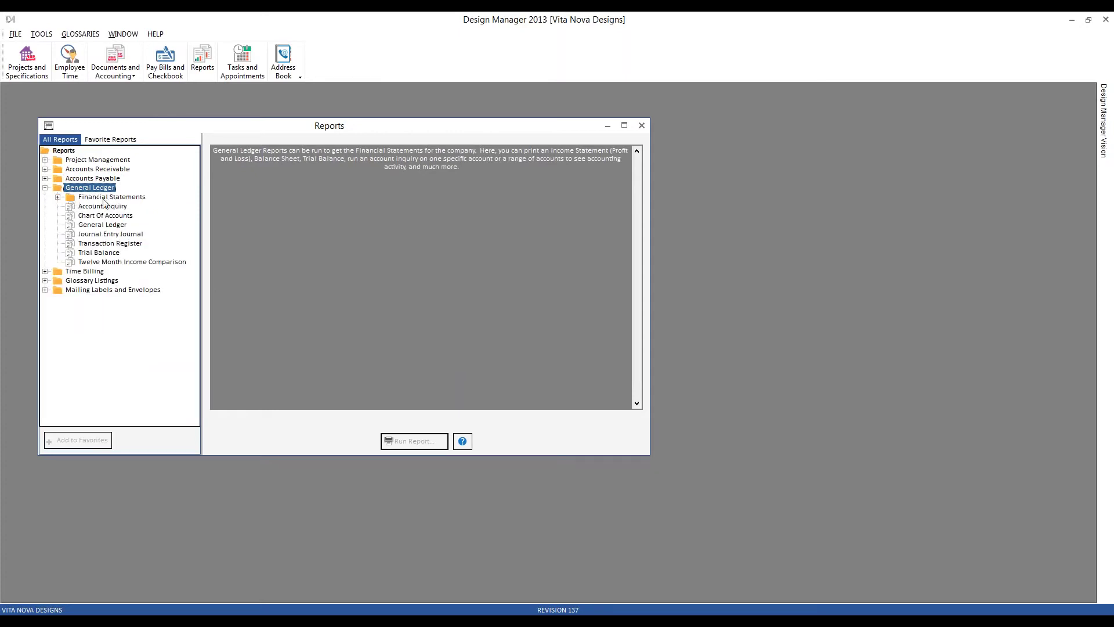
click(58, 197)
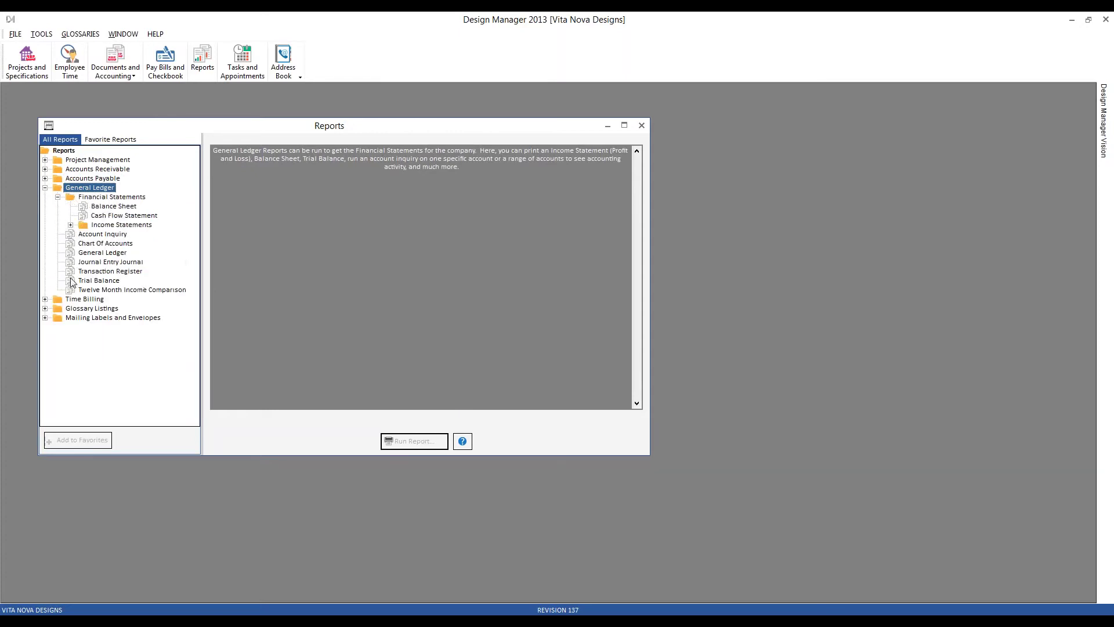
click(130, 208)
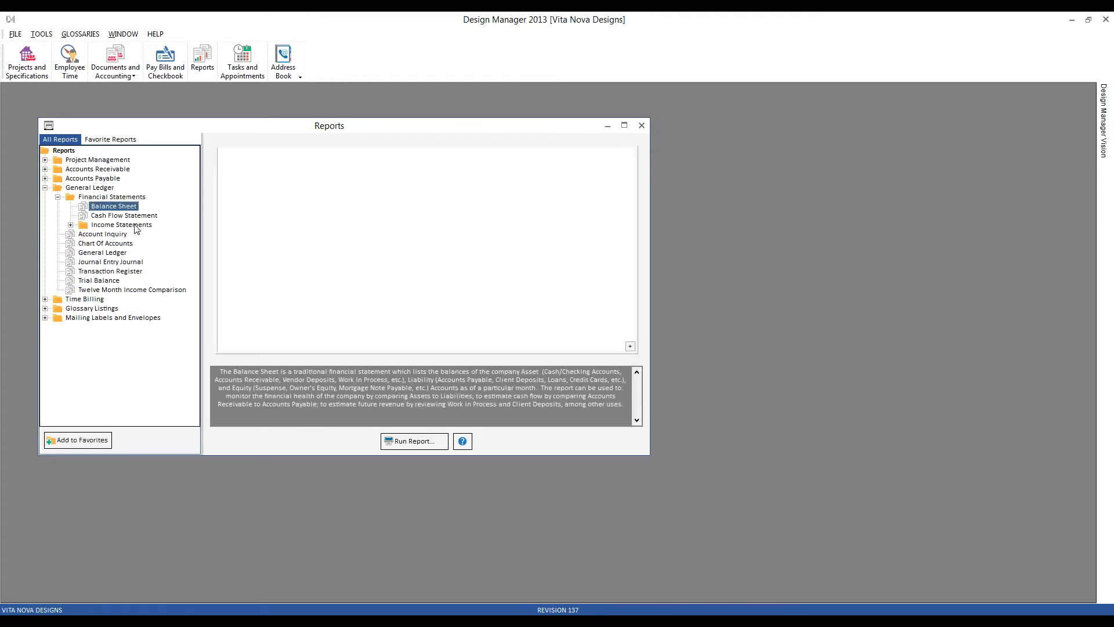
click(119, 215)
click(70, 224)
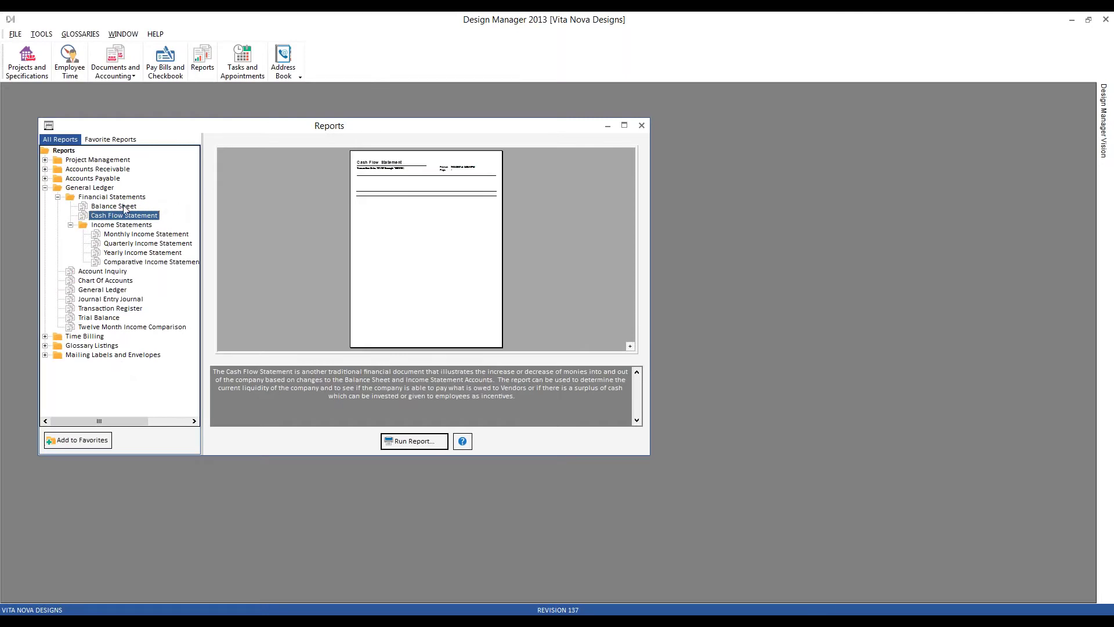
Open the Balance Sheet report's layout and move 10900 - Un-deposited Funds directly below 10010 - Wells Fargo Checking
double_click(124, 209)
drag(168, 110, 378, 253)
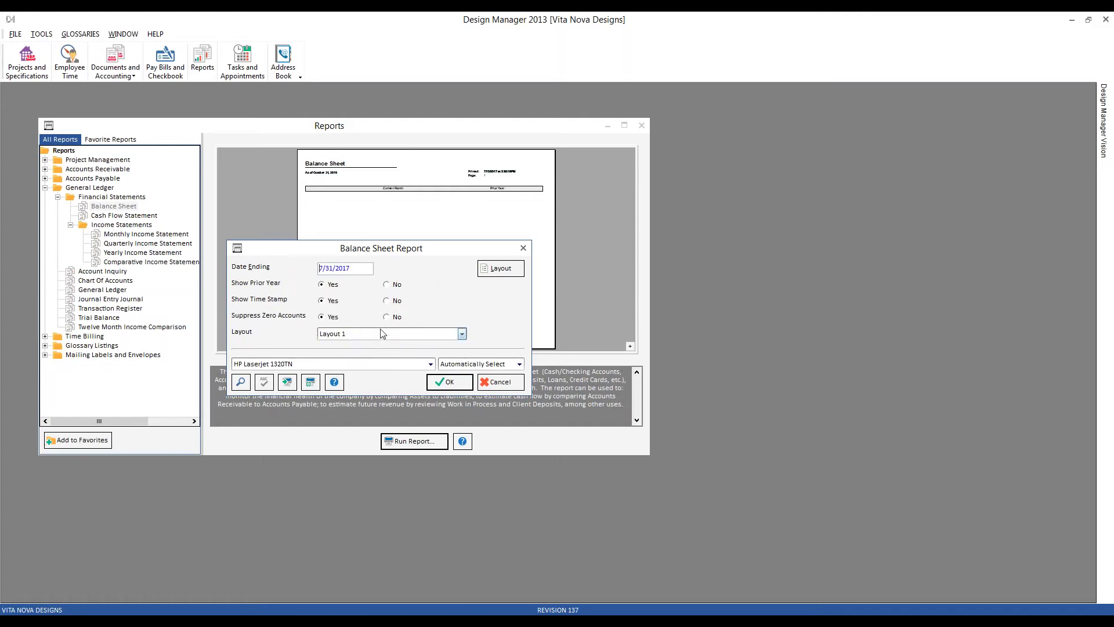
click(501, 272)
drag(239, 123, 330, 190)
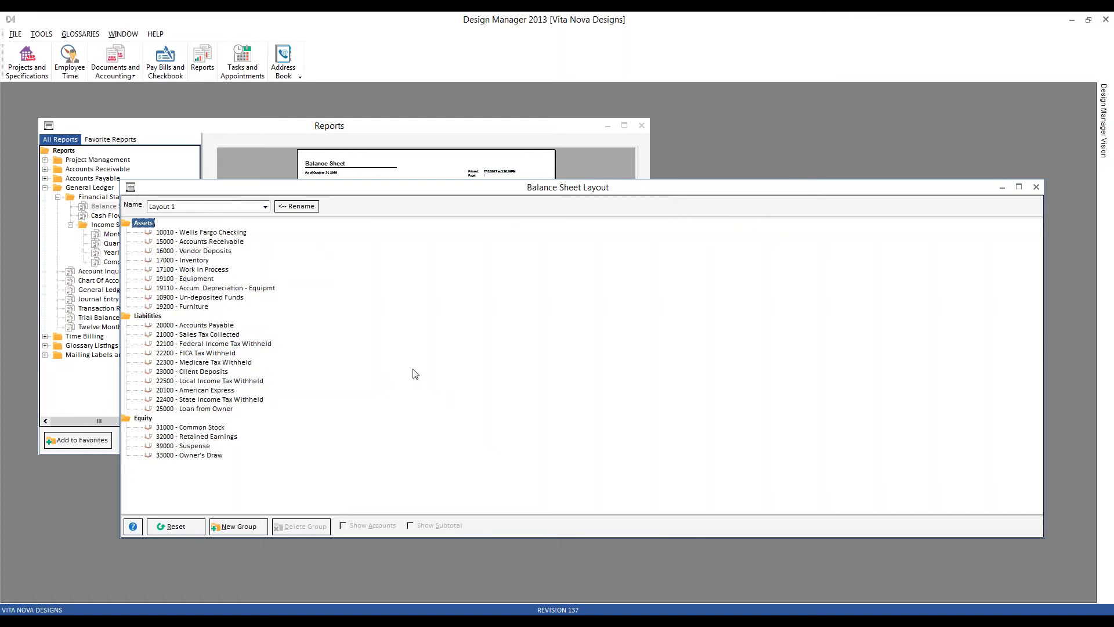
click(232, 297)
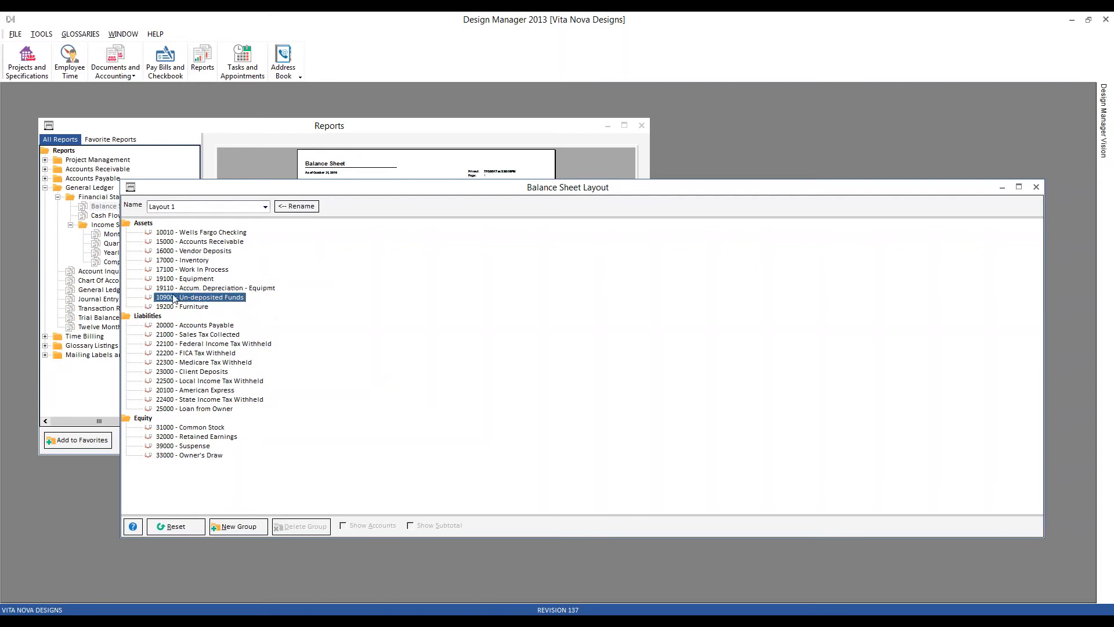
drag(171, 300, 155, 238)
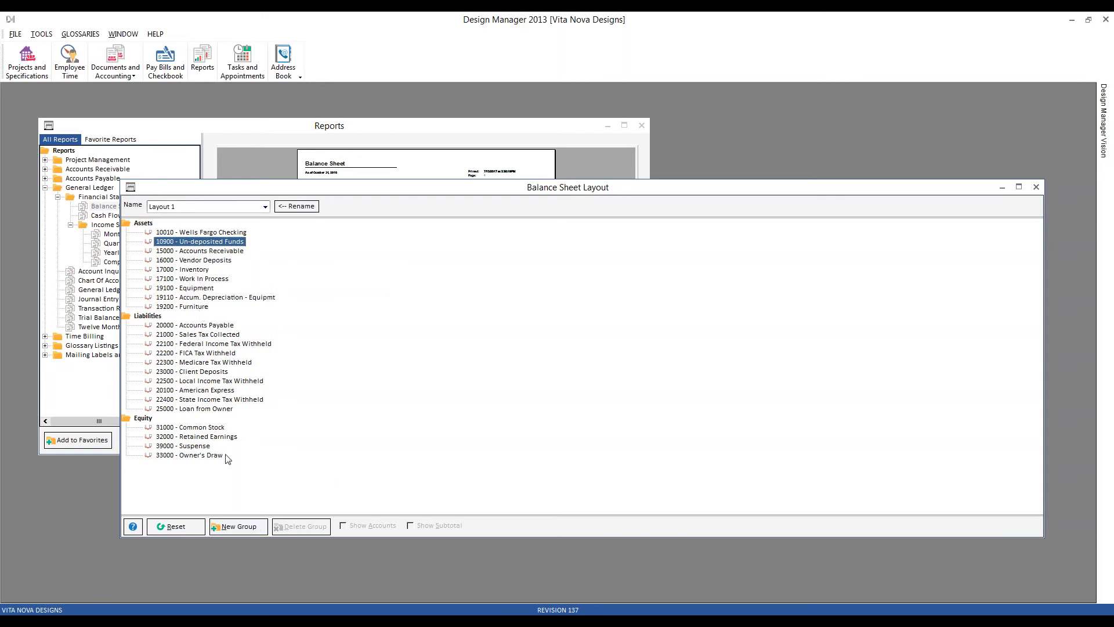
Create an "Inventory and WIP" group under Assets and move the 17000 - Inventory and 17100 - Work In Process accounts into it
click(198, 271)
click(238, 526)
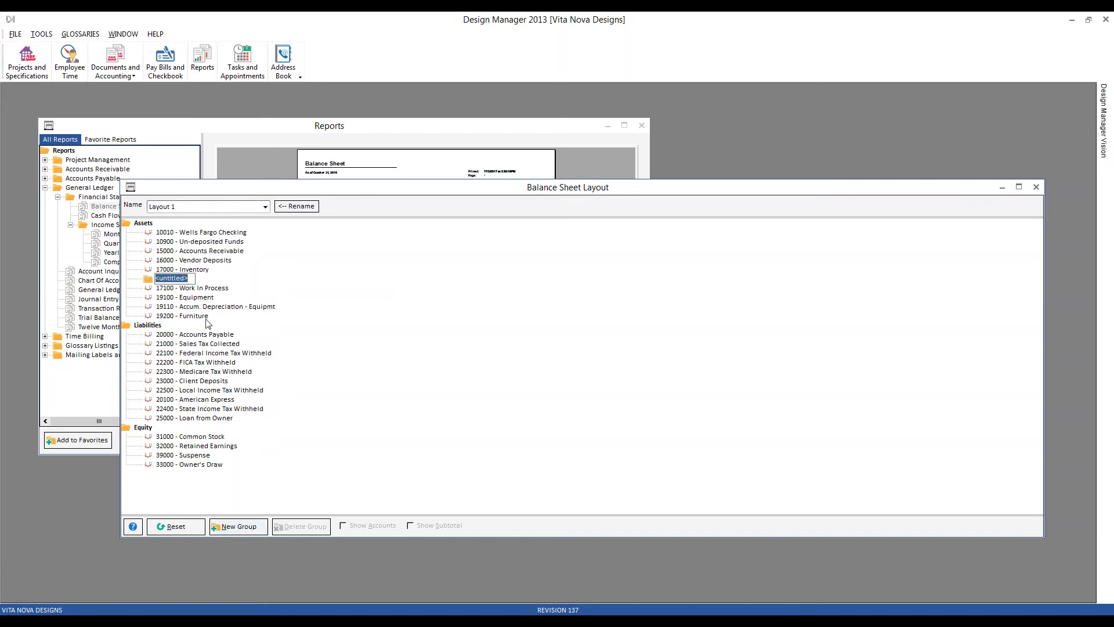
text(Inventory and WIP)
key(Return)
drag(196, 271, 204, 279)
click(203, 290)
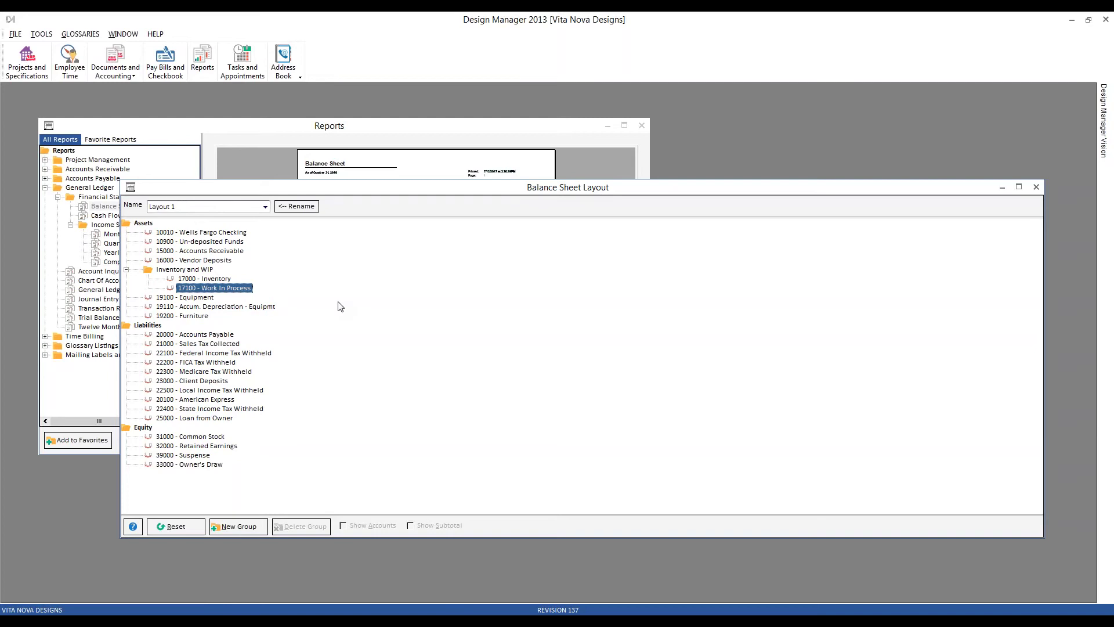
Rename the balance sheet layout "Standard Format", and close the layout and the report options without running the report
click(196, 206)
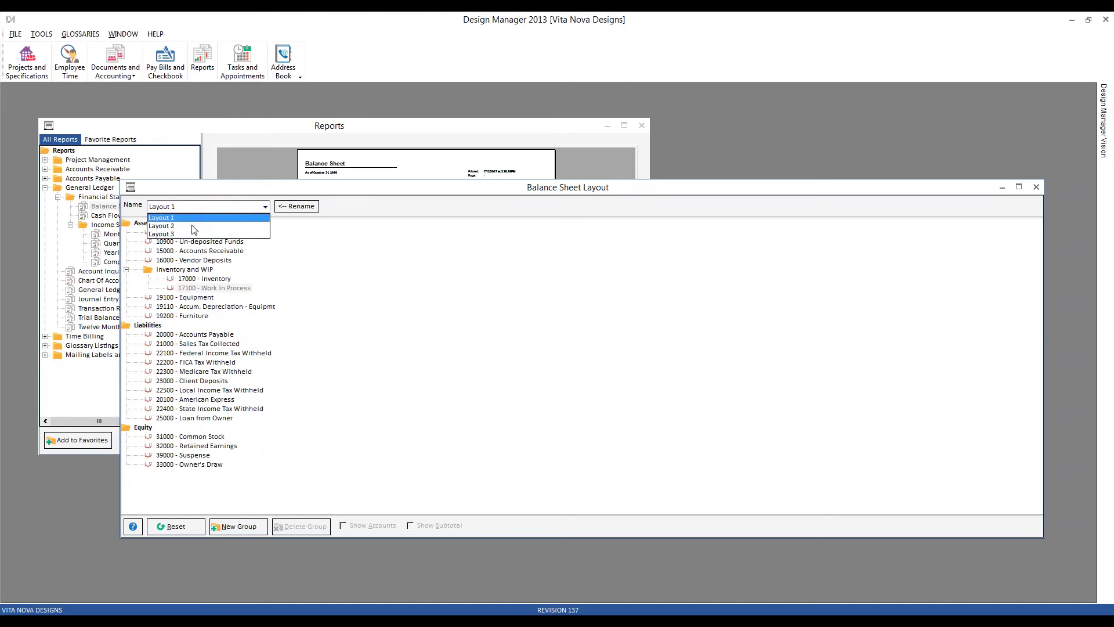
click(336, 214)
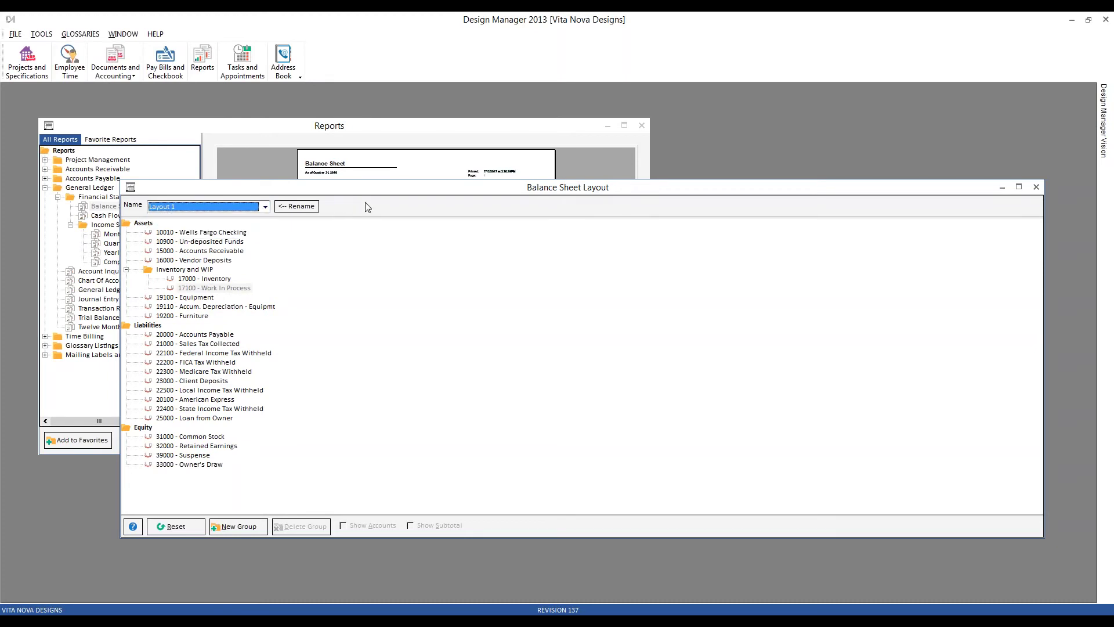
click(296, 206)
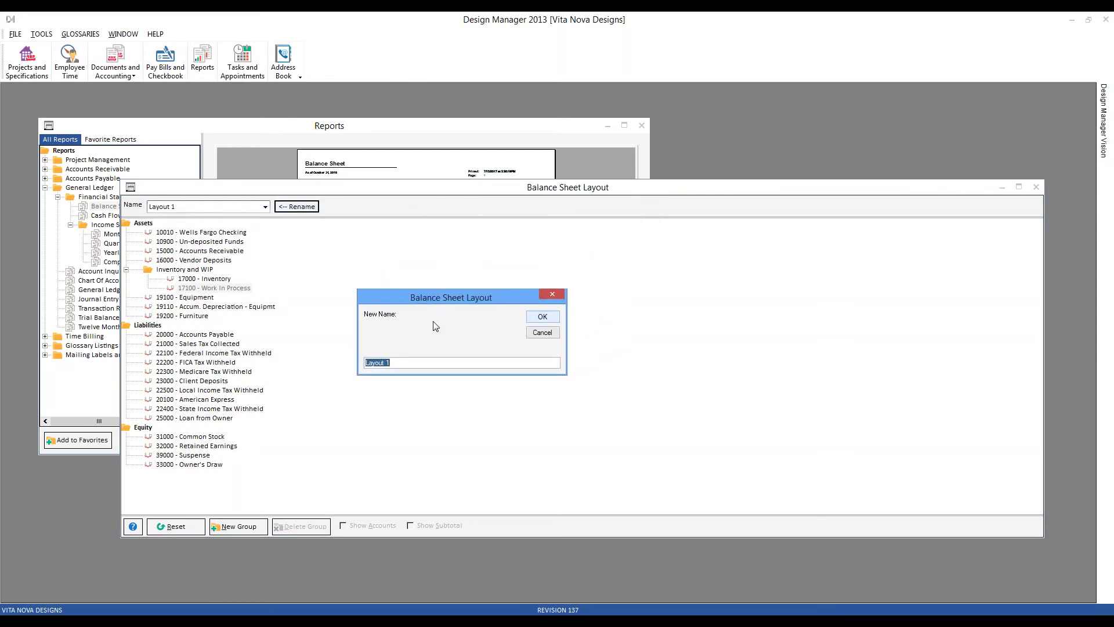
text(stA)
key(BackSpace)
key(BackSpace)
key(BackSpace)
text(Stan)
text(rd Format)
key(Return)
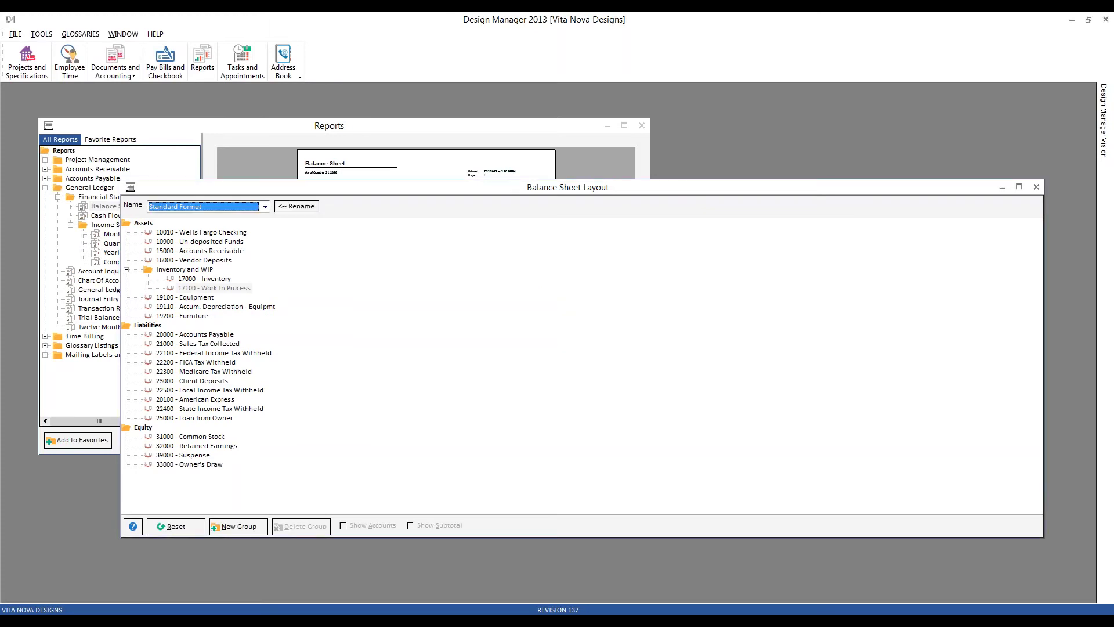
click(1036, 187)
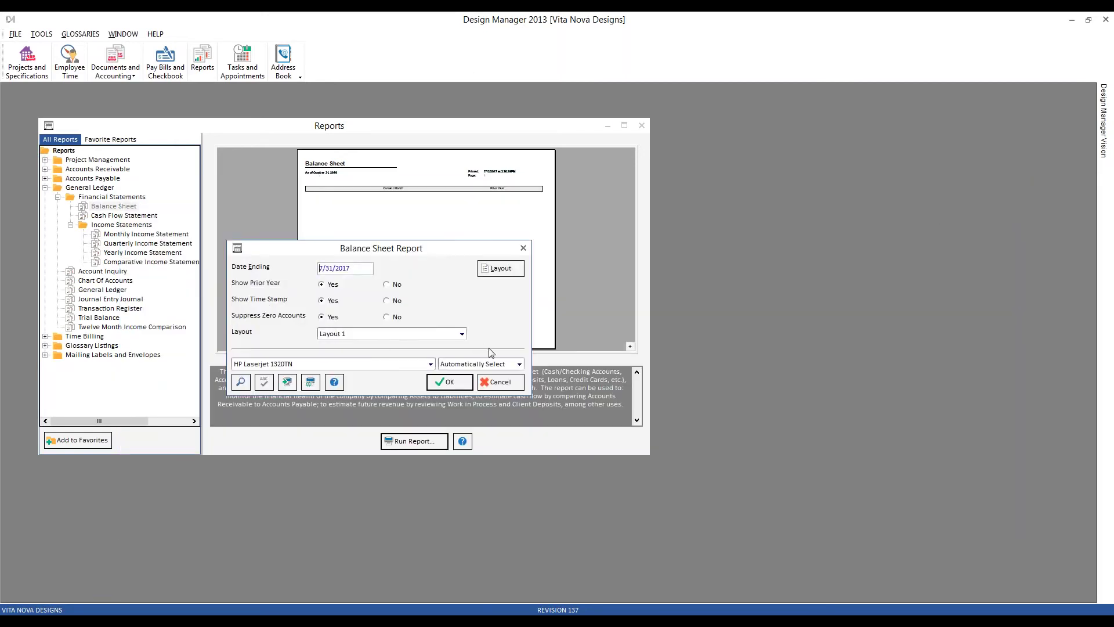
click(499, 381)
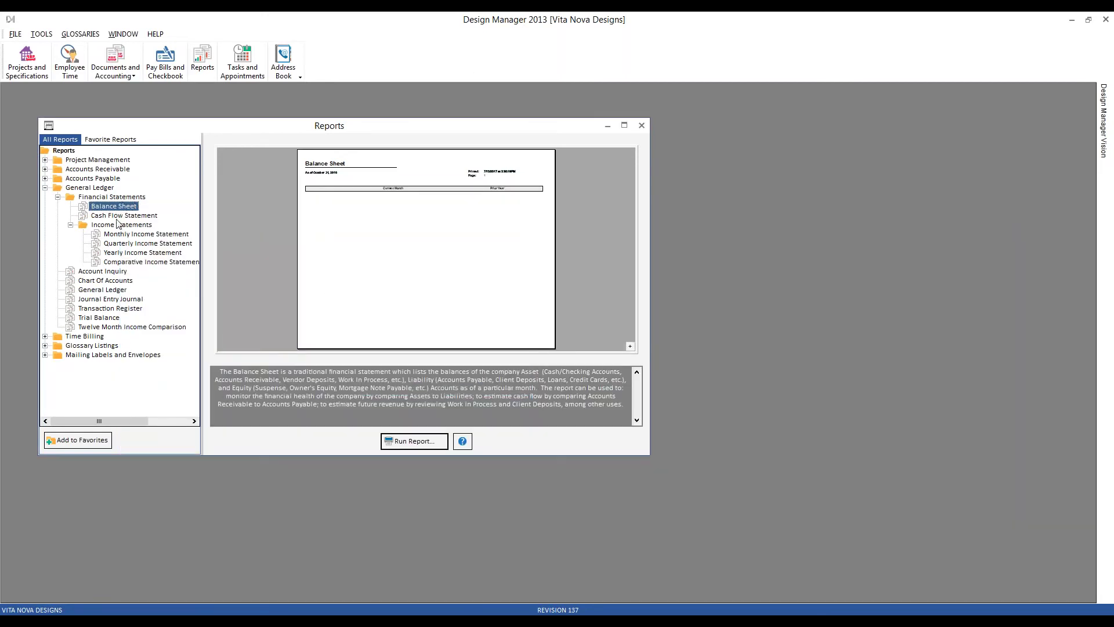
Check the Balance Sheet report options without running it, and view the Monthly, Quarterly and Yearly Income Statement reports
click(430, 442)
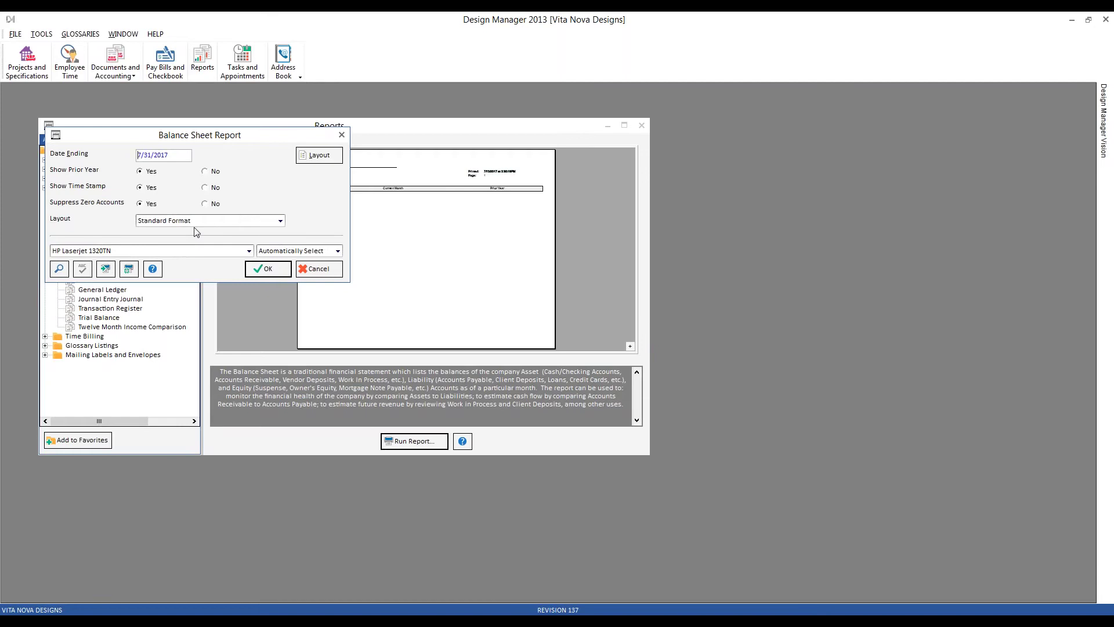
click(325, 268)
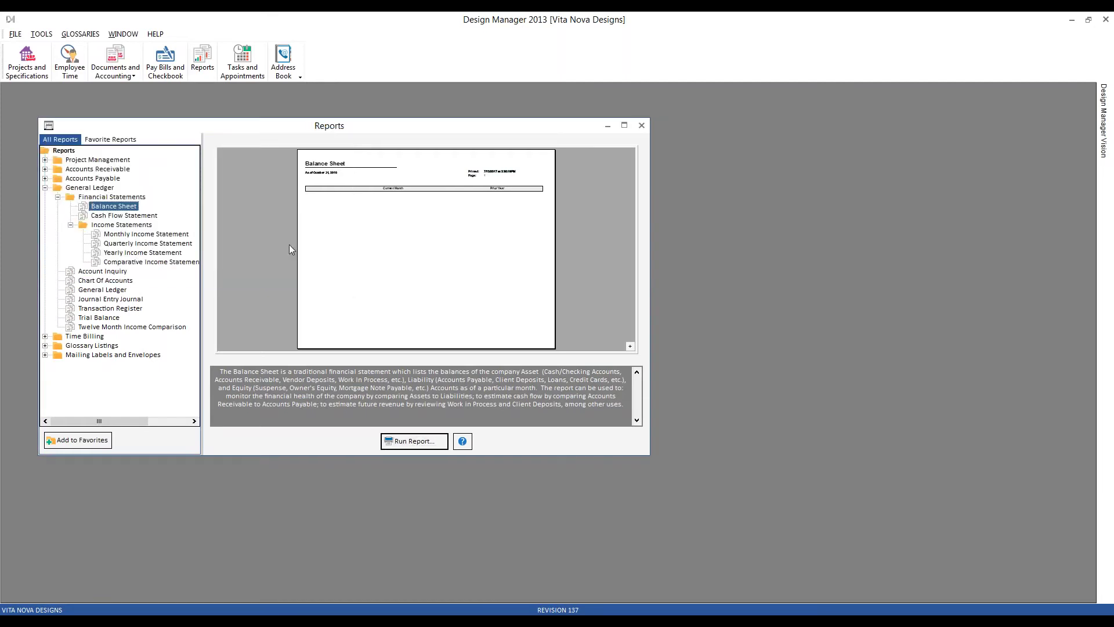
click(141, 235)
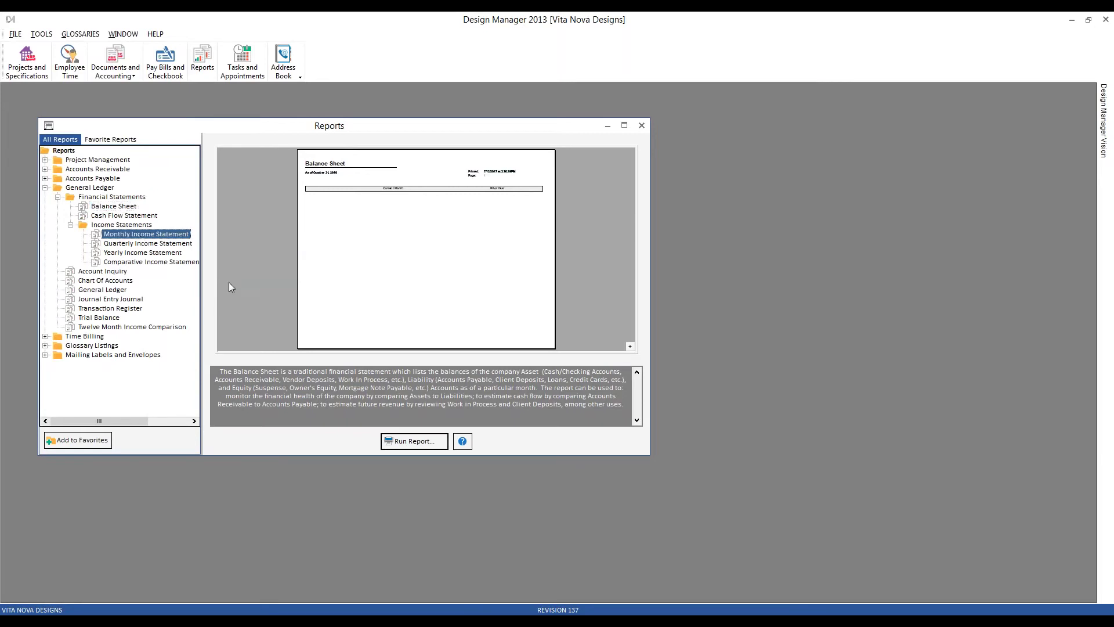
click(162, 246)
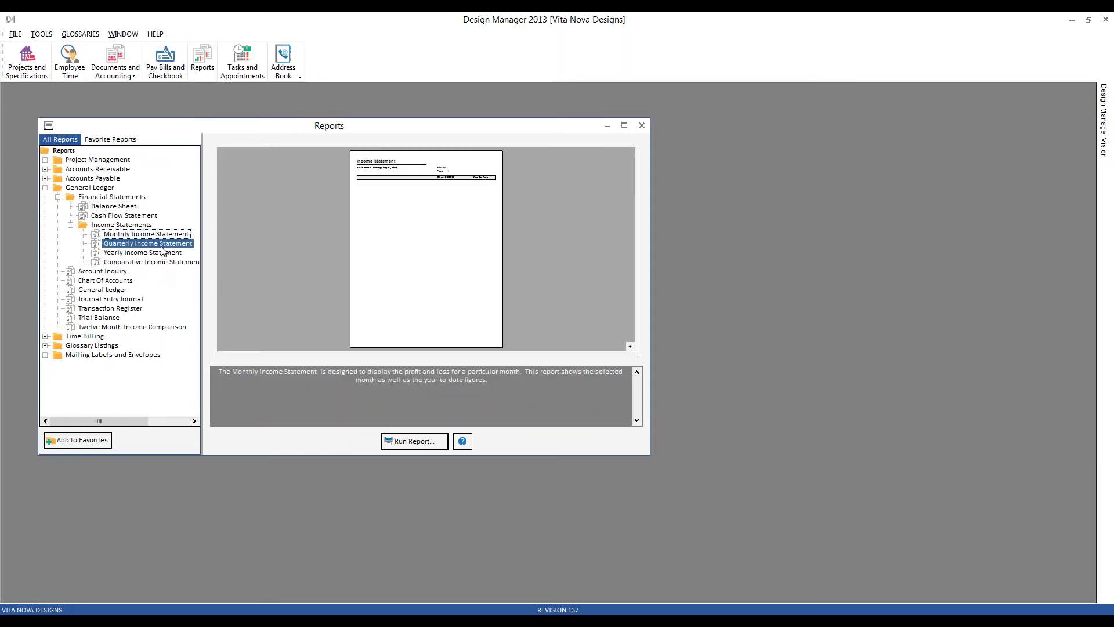
click(157, 253)
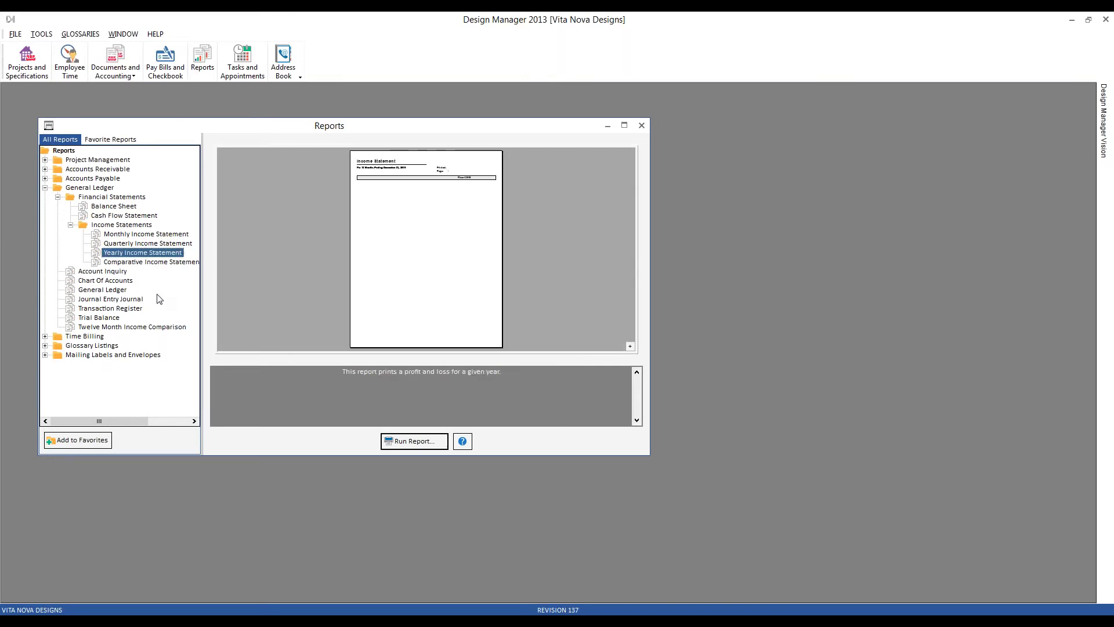
Set the Comparative Income Statement to compare 1/1/2016–3/31/2016 with 10/1/2016–12/31/2016, and cancel without running the report
double_click(171, 262)
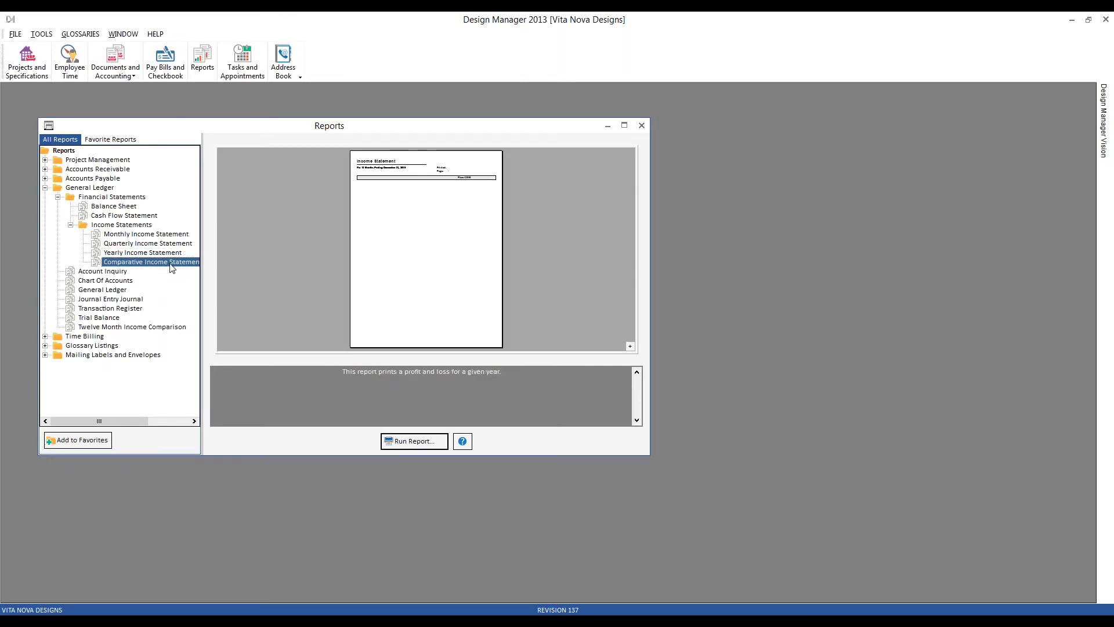
drag(196, 154, 231, 185)
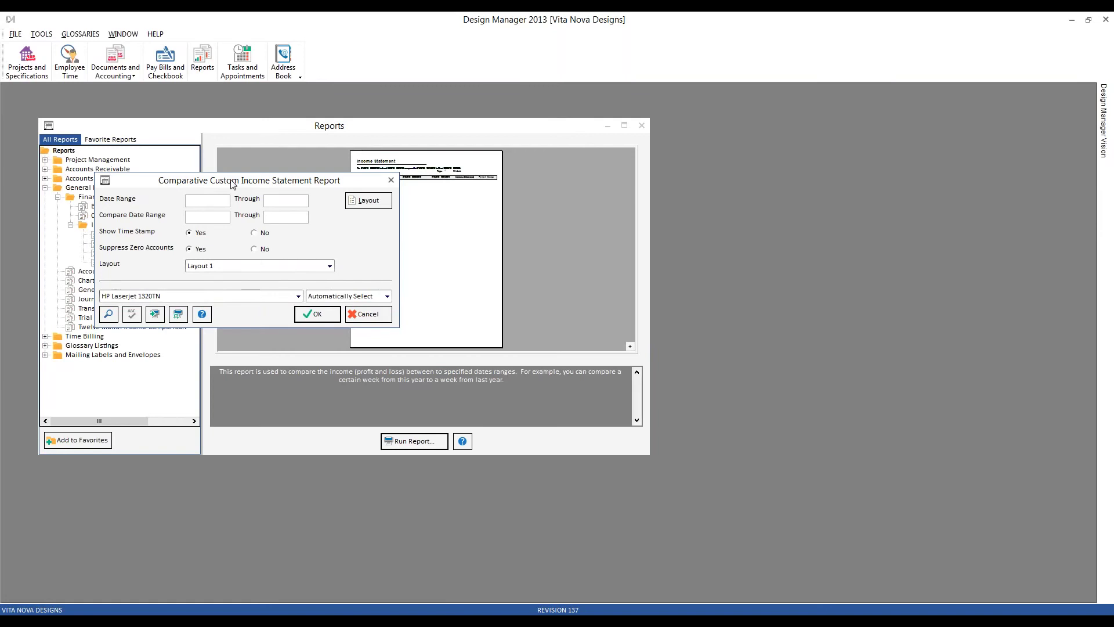
text(1)
text(/1/2016)
key(Tab)
text(3/31/2016)
key(Tab)
text(10/1/2016)
key(Tab)
text(12/31/2016)
key(Tab)
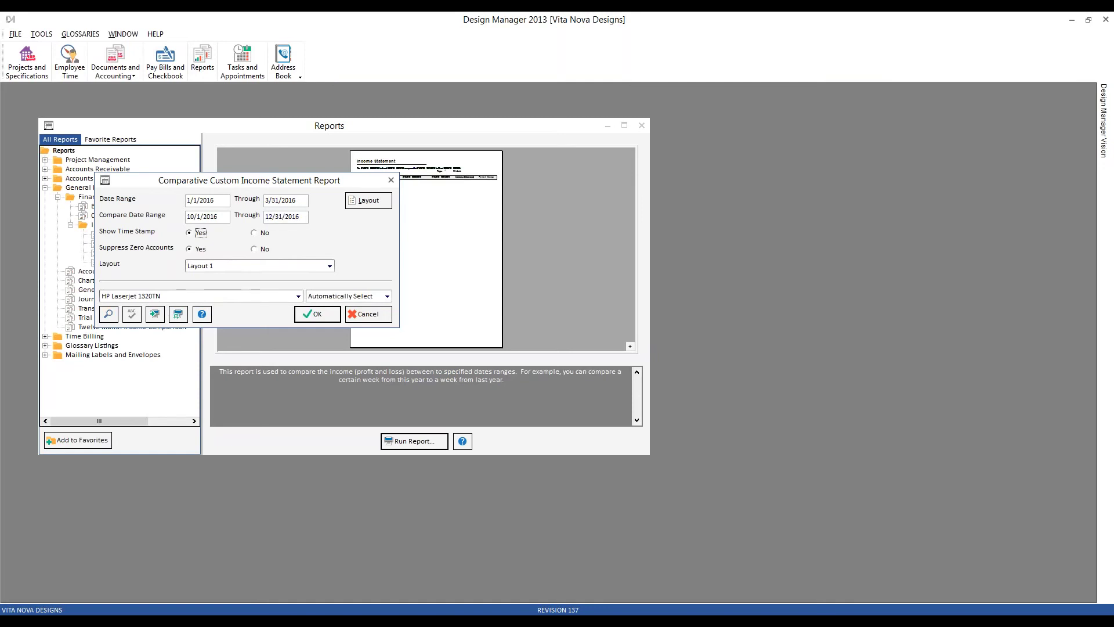
click(370, 315)
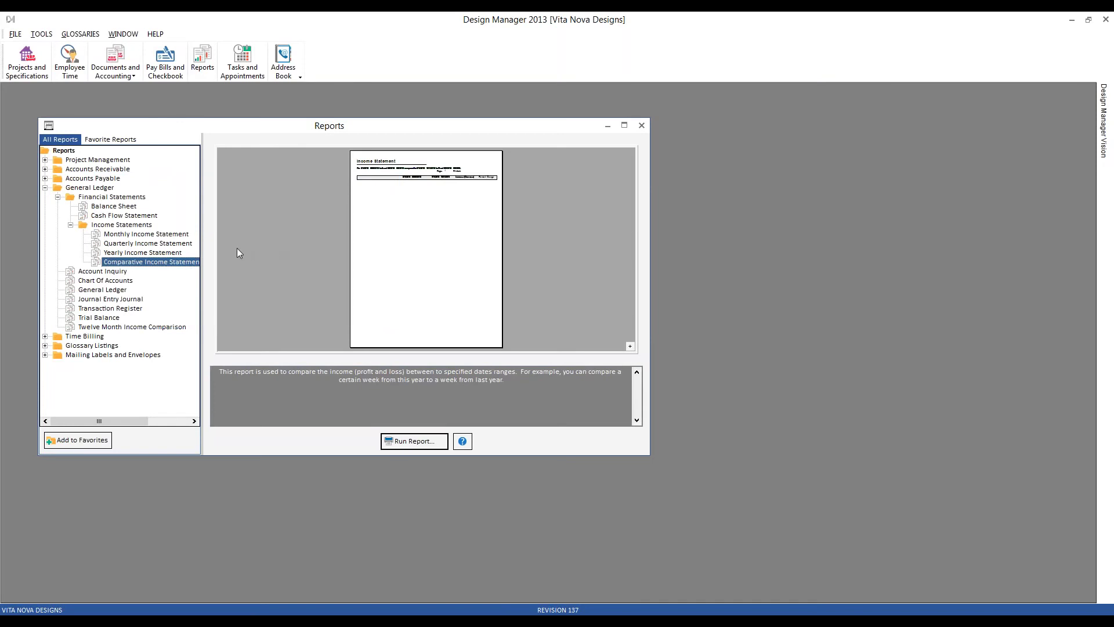
Open the Monthly Income Statement's report options and bring up its layout for editing
click(182, 235)
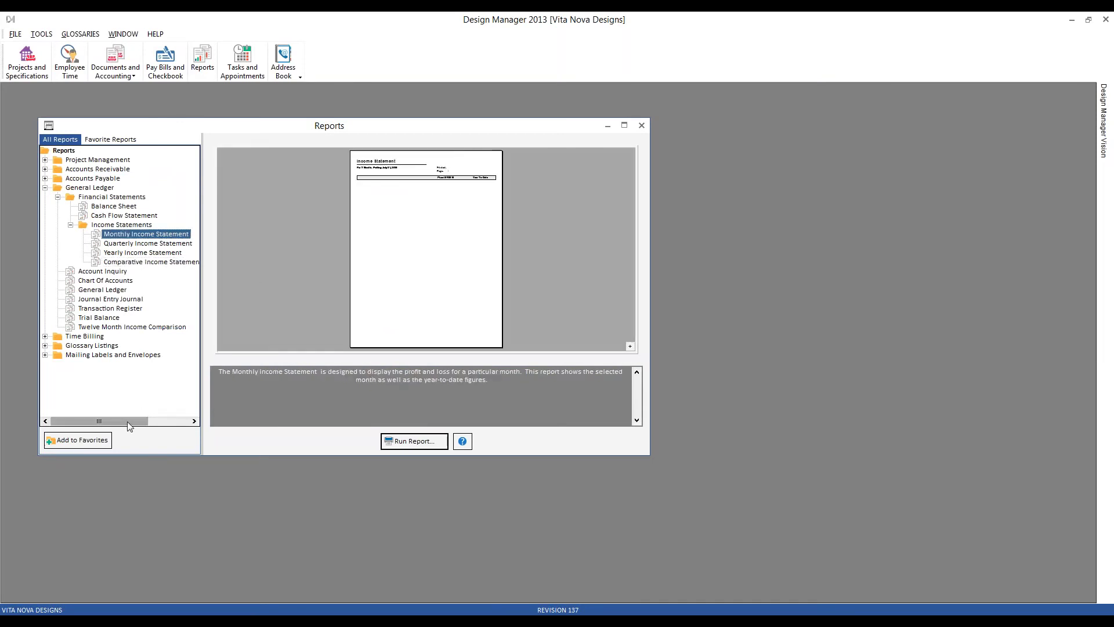
click(399, 441)
key(Escape)
click(411, 442)
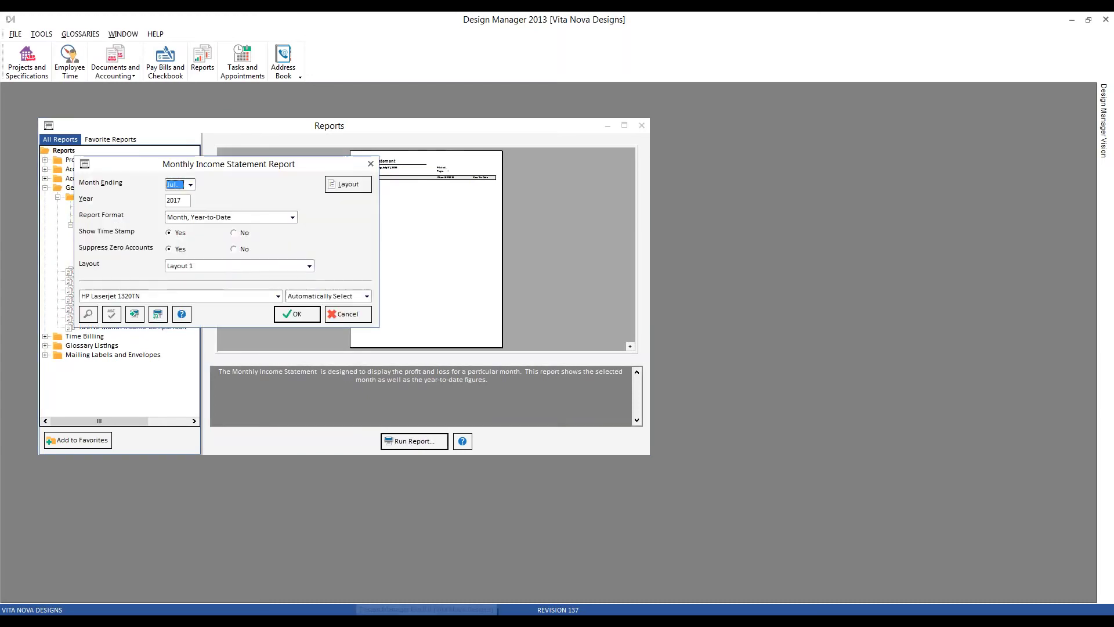
click(355, 189)
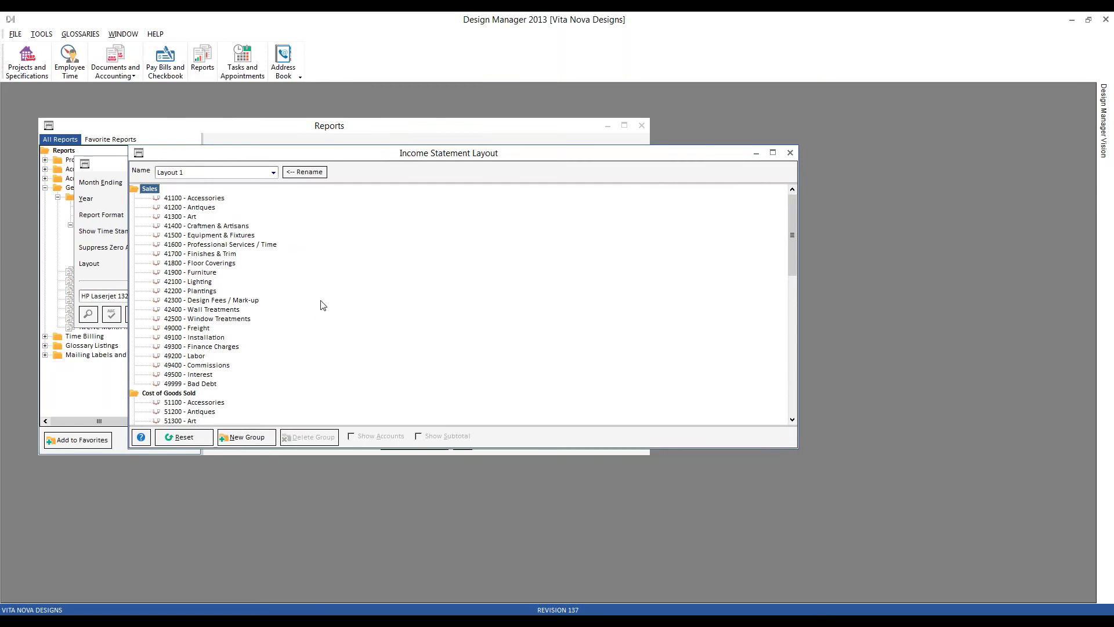
Create a "Payroll" group under Operating Expenses and move 61000 - Salaries, 61100 - FICA Expense and 61200 - Unemployment Expense into it
scroll(323, 306, down, 12)
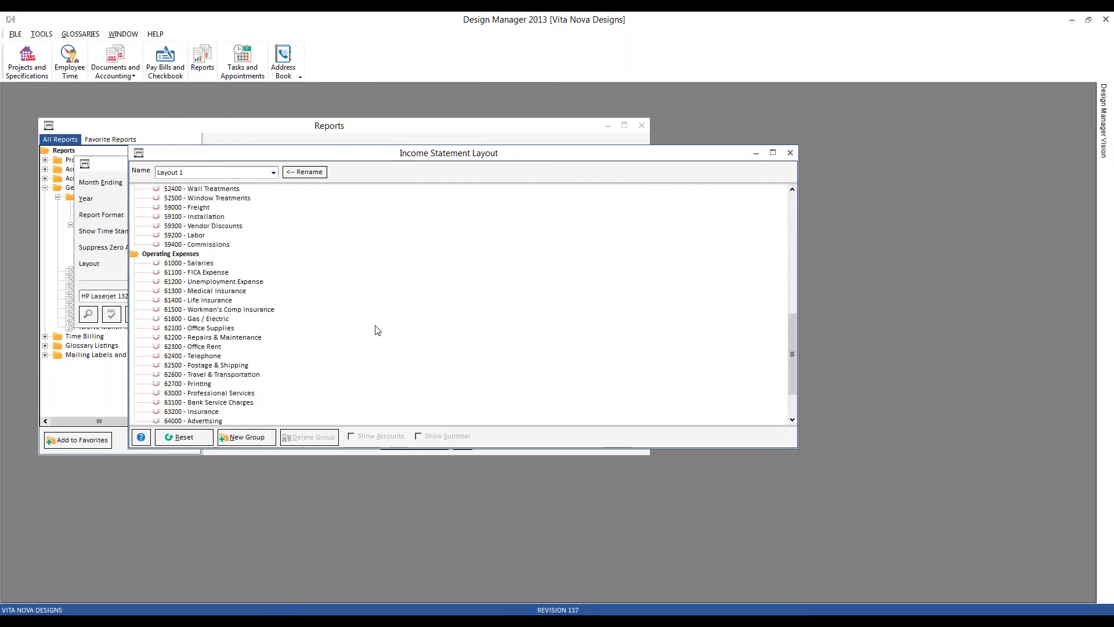
scroll(377, 330, down, 2)
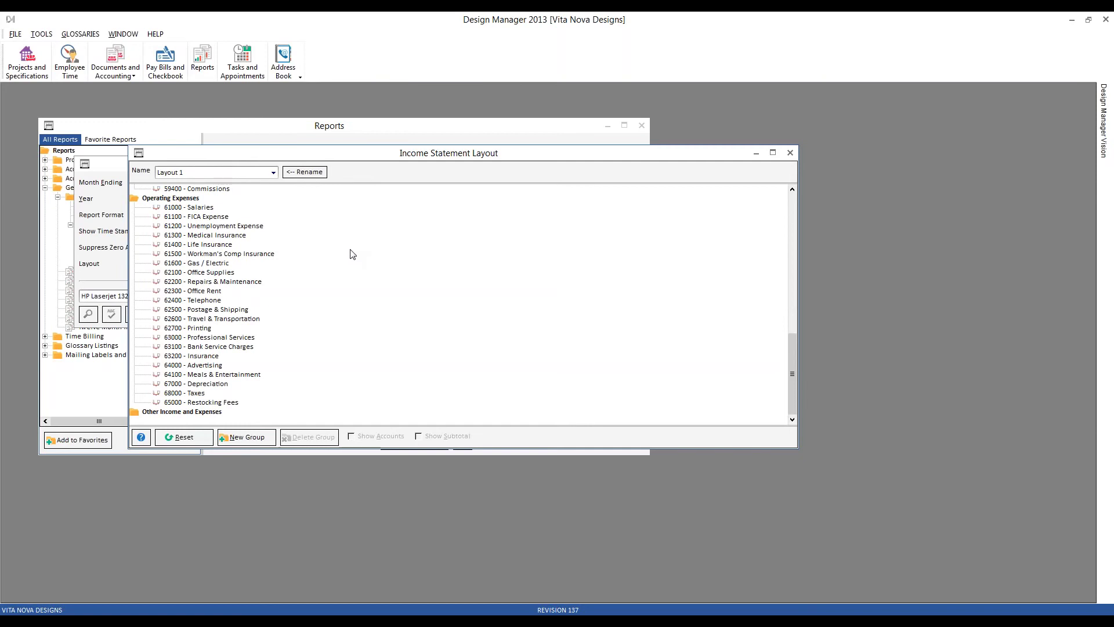
click(203, 207)
click(239, 439)
text(Payroll)
key(Return)
drag(203, 209, 186, 212)
click(213, 236)
click(205, 244)
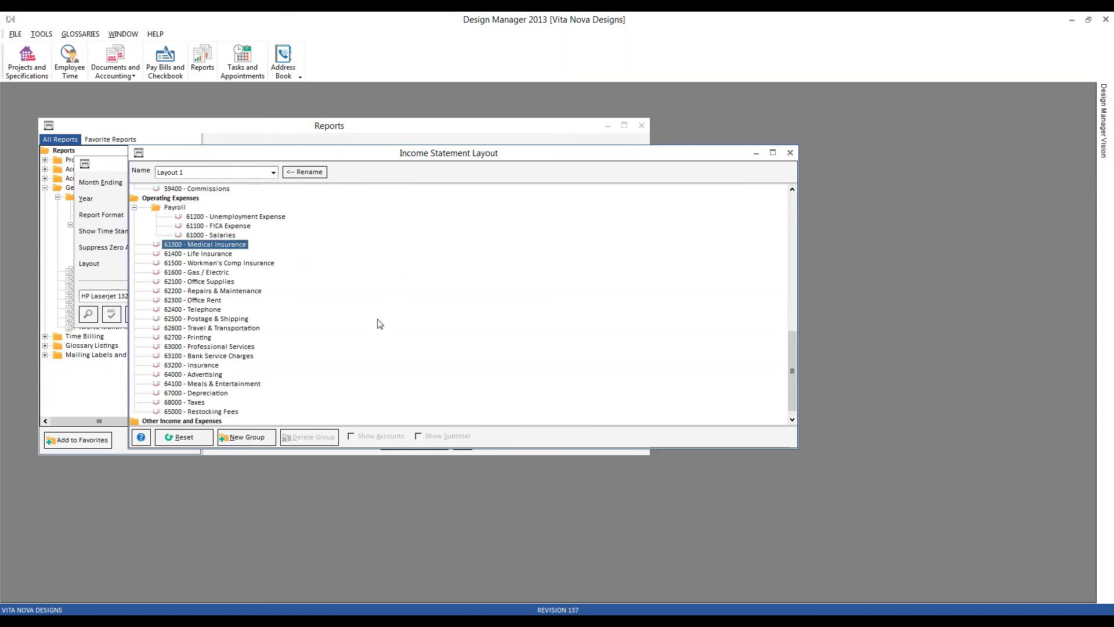
Move 49400 - Commissions to the beginning of the Sales group, rename the income statement layout "Standard Layout", and close it
scroll(378, 323, up, 15)
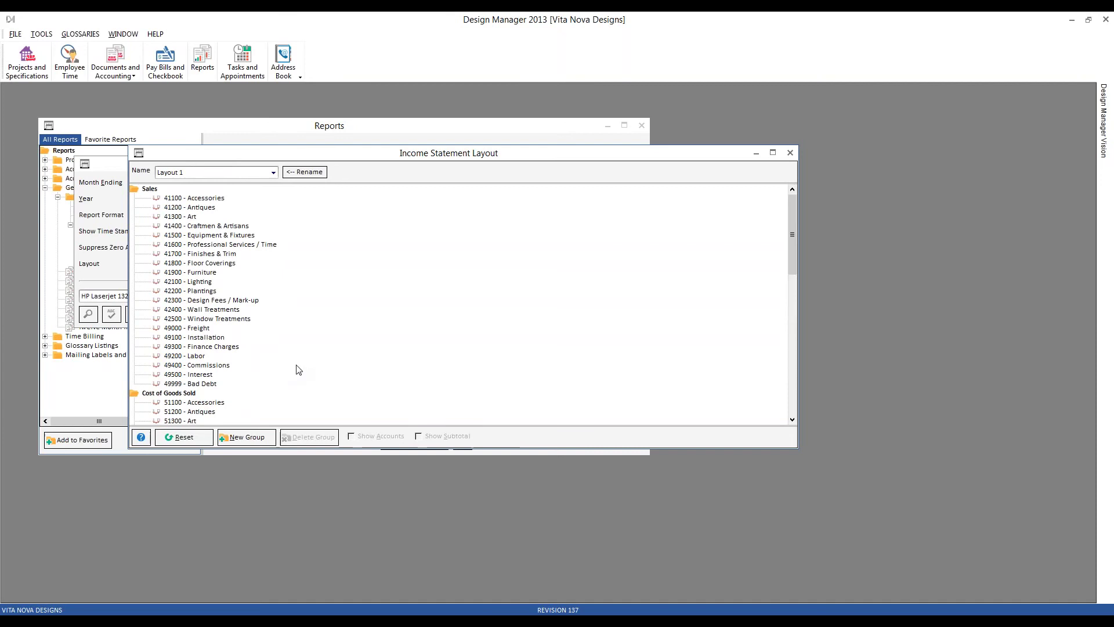
drag(206, 366, 153, 199)
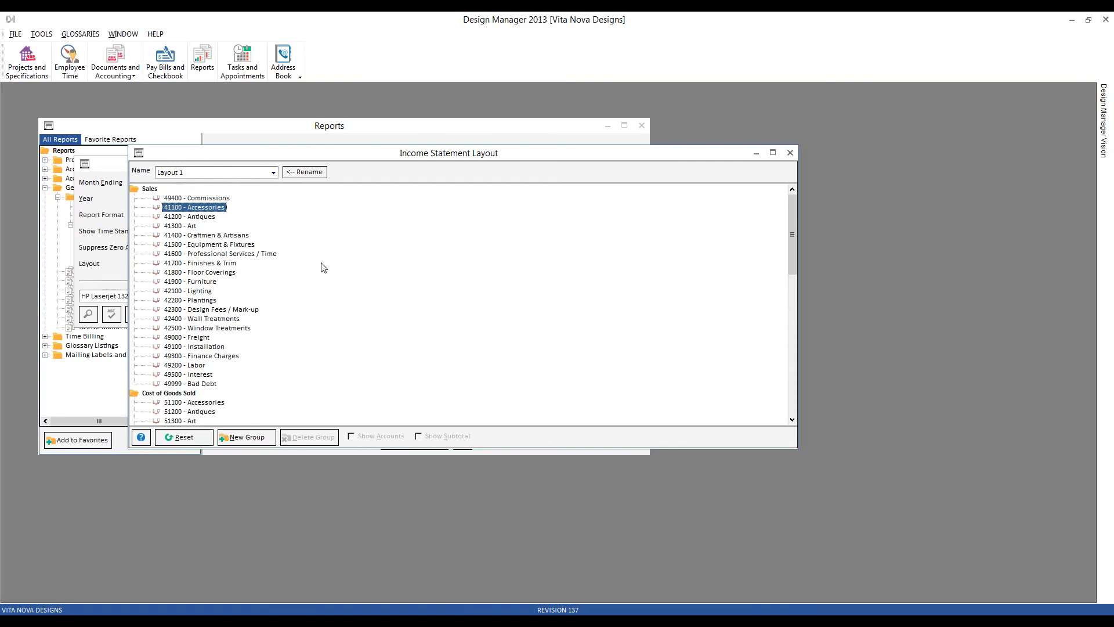
click(311, 173)
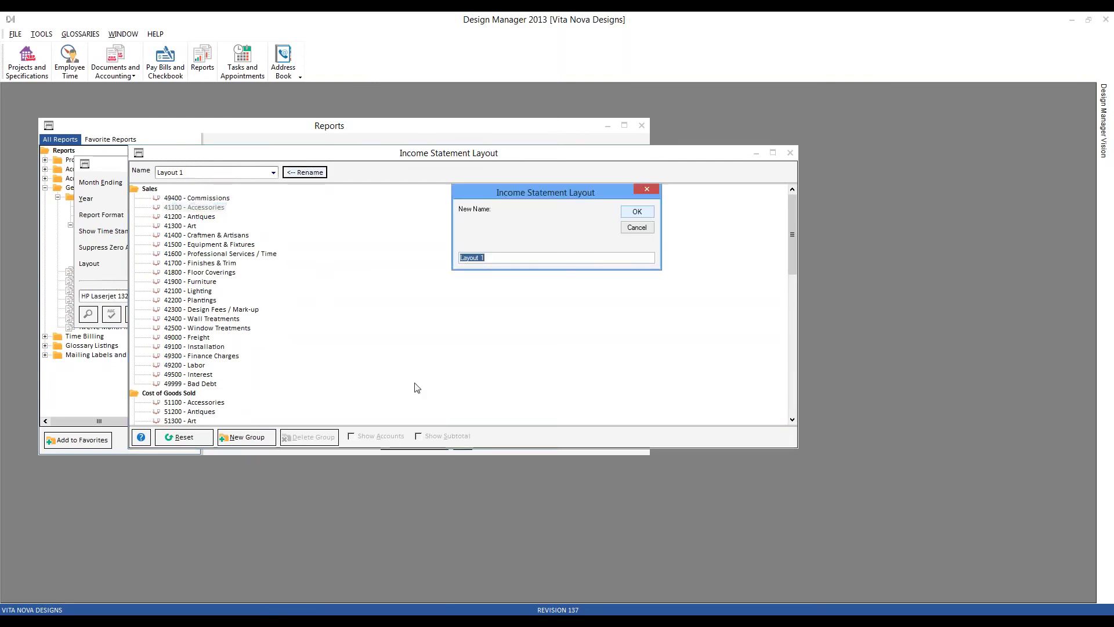
text(STand)
key(BackSpace)
key(BackSpace)
key(BackSpace)
key(BackSpace)
text(tandard )
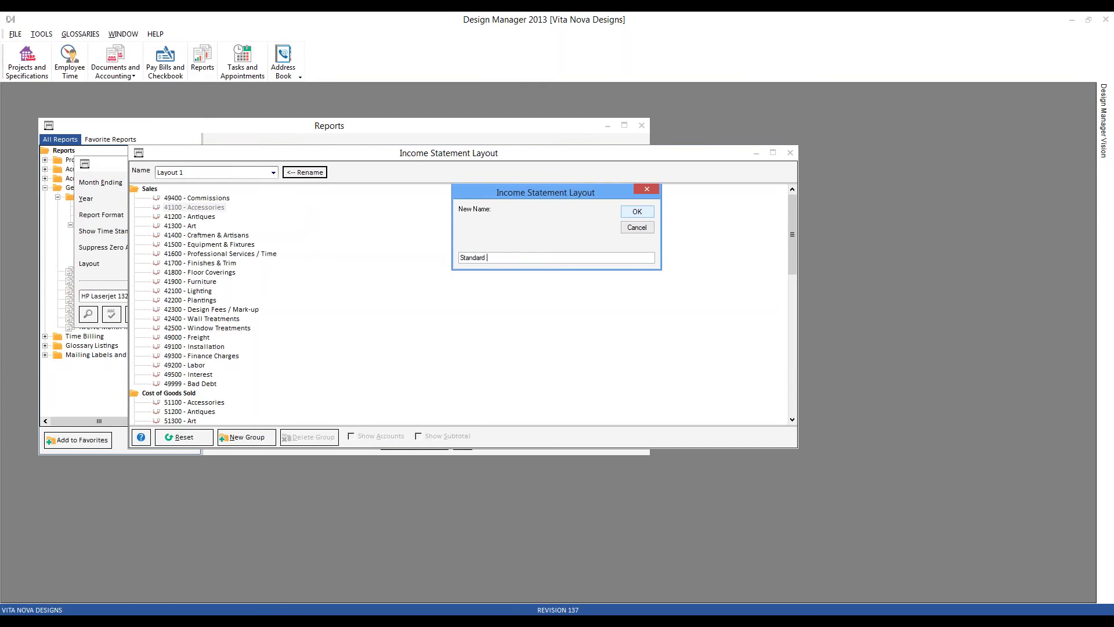
text(Layout)
key(Return)
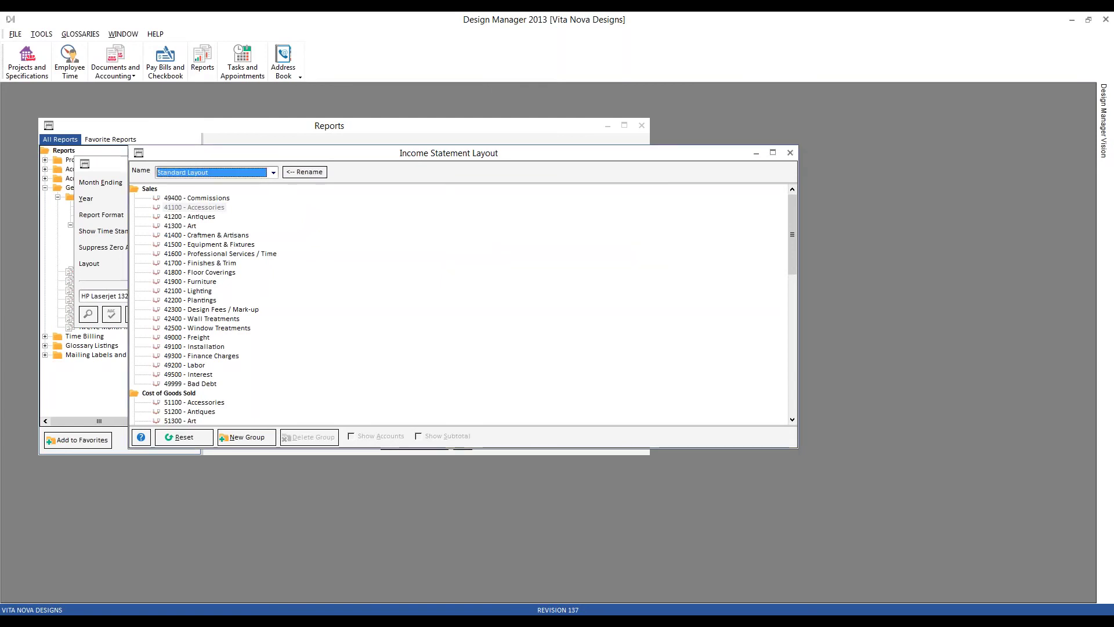
click(789, 153)
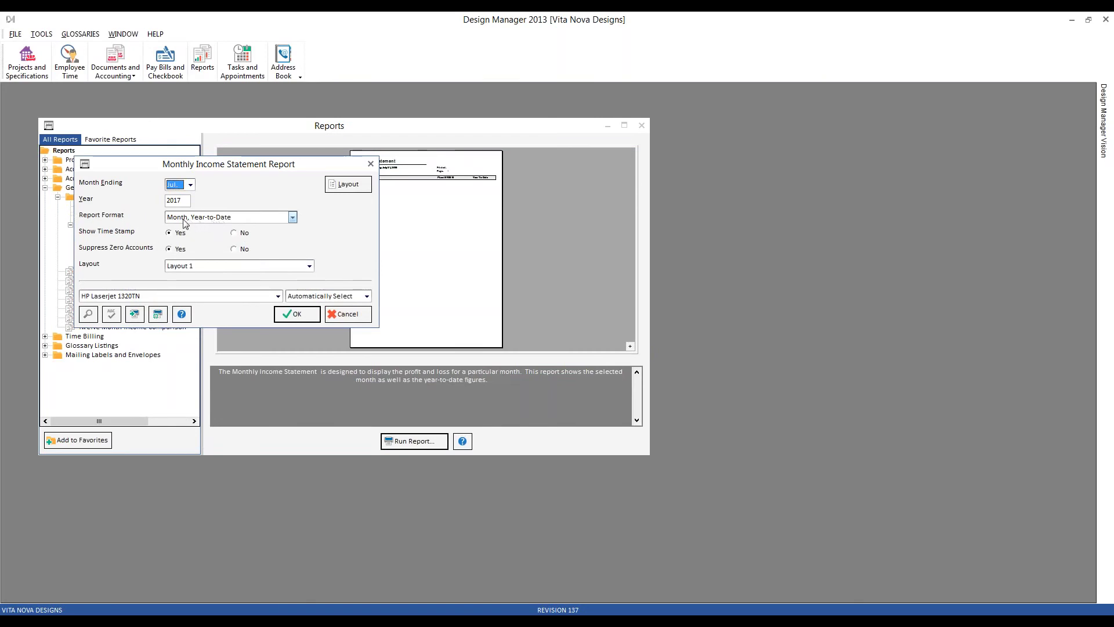
Review the available report formats for the Monthly Income Statement, keep the current format, and close the options without running it
click(293, 218)
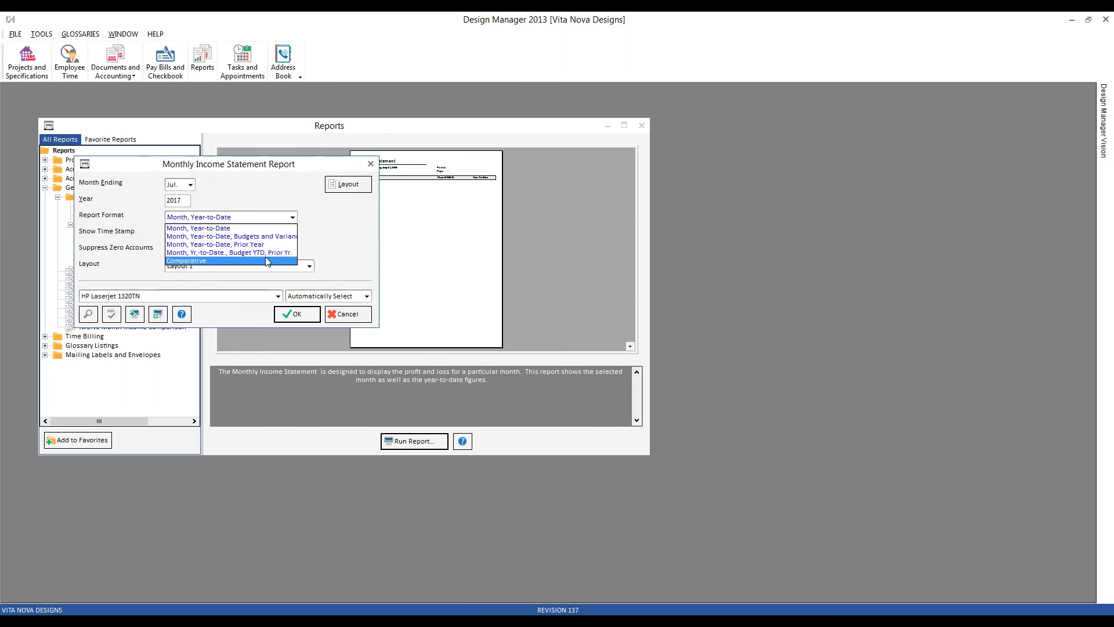
click(333, 236)
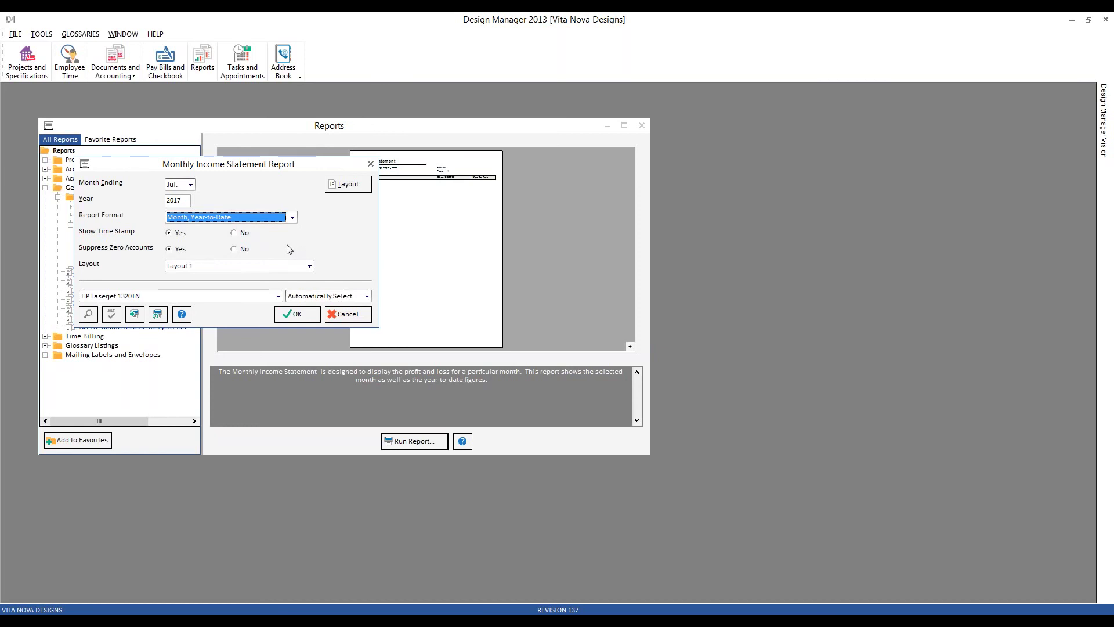
click(335, 314)
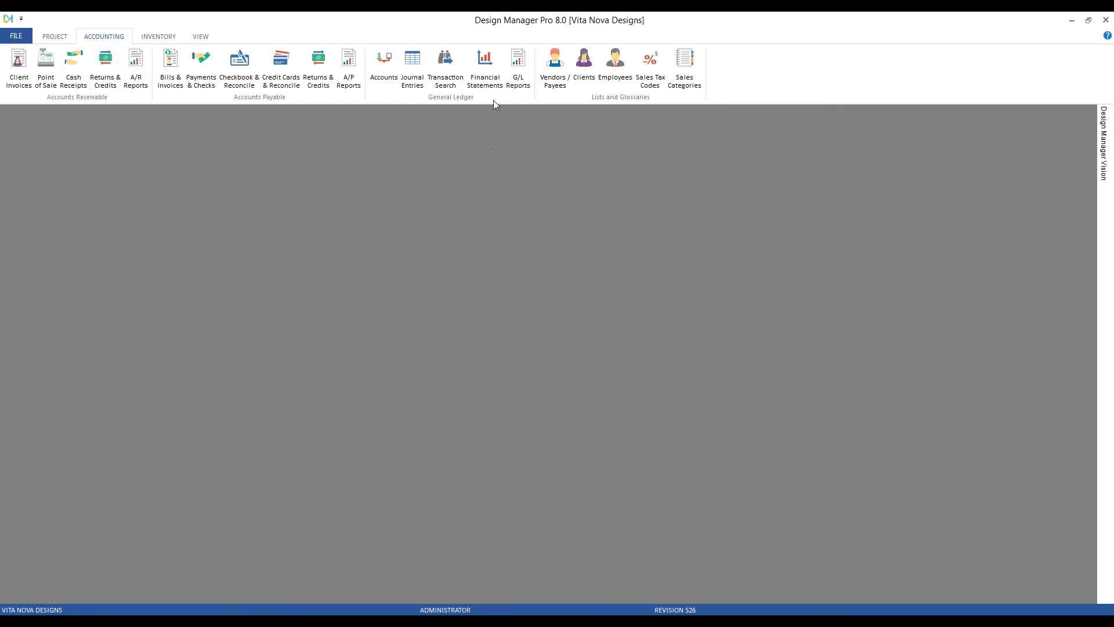
In Design Manager Pro 8.0, add the Balance Sheet and Cash Flow Statement reports to the favorites, and close the reports window
click(491, 68)
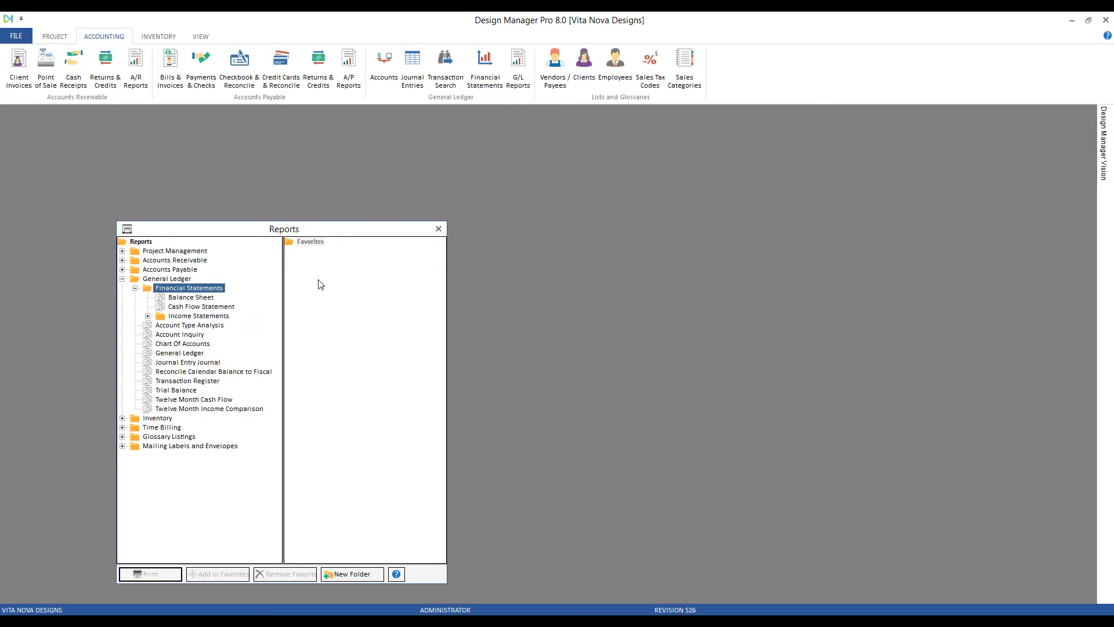
drag(336, 228, 275, 184)
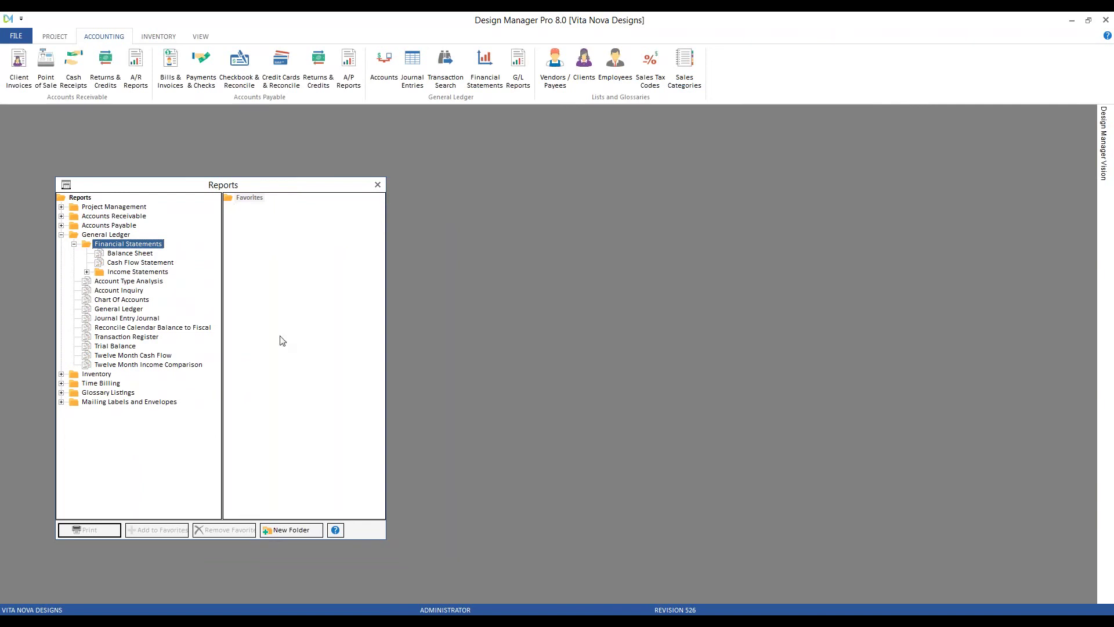
click(122, 253)
click(174, 530)
click(160, 530)
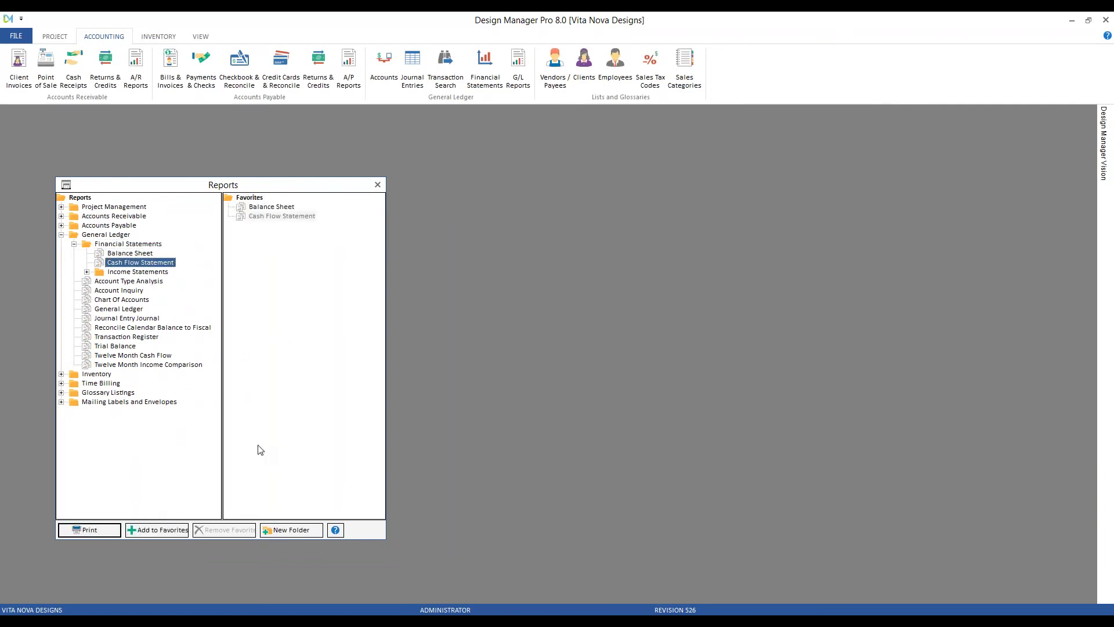
click(377, 185)
Reopen the General Ledger reports, check the Balance Sheet report options under Financial Statements, and close them without running the report
click(517, 68)
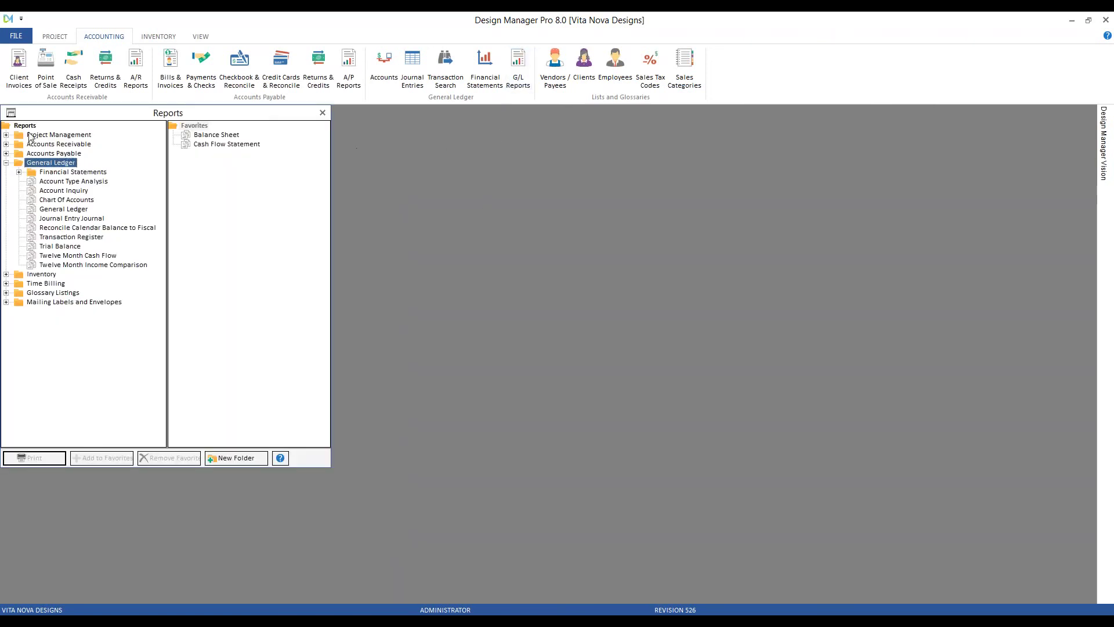
drag(78, 119, 123, 151)
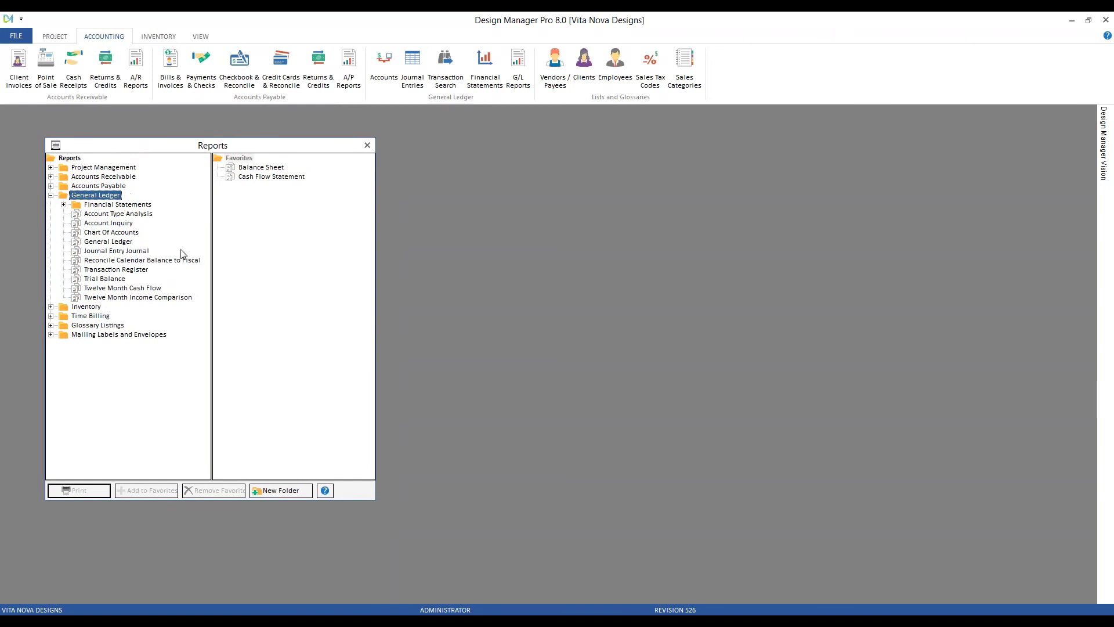
click(63, 205)
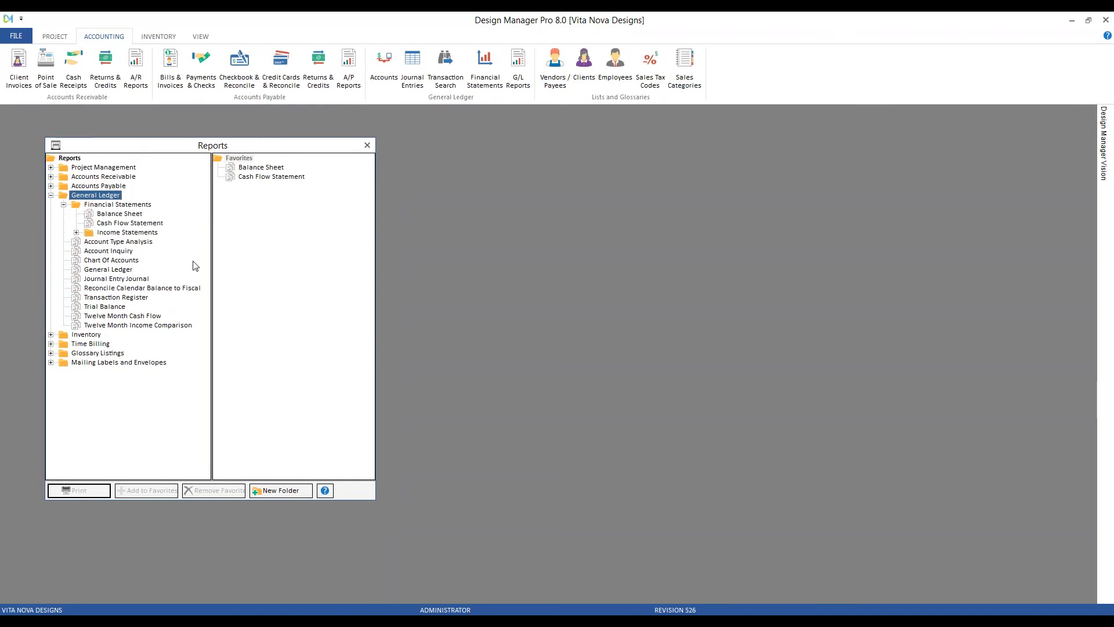
click(120, 214)
click(89, 490)
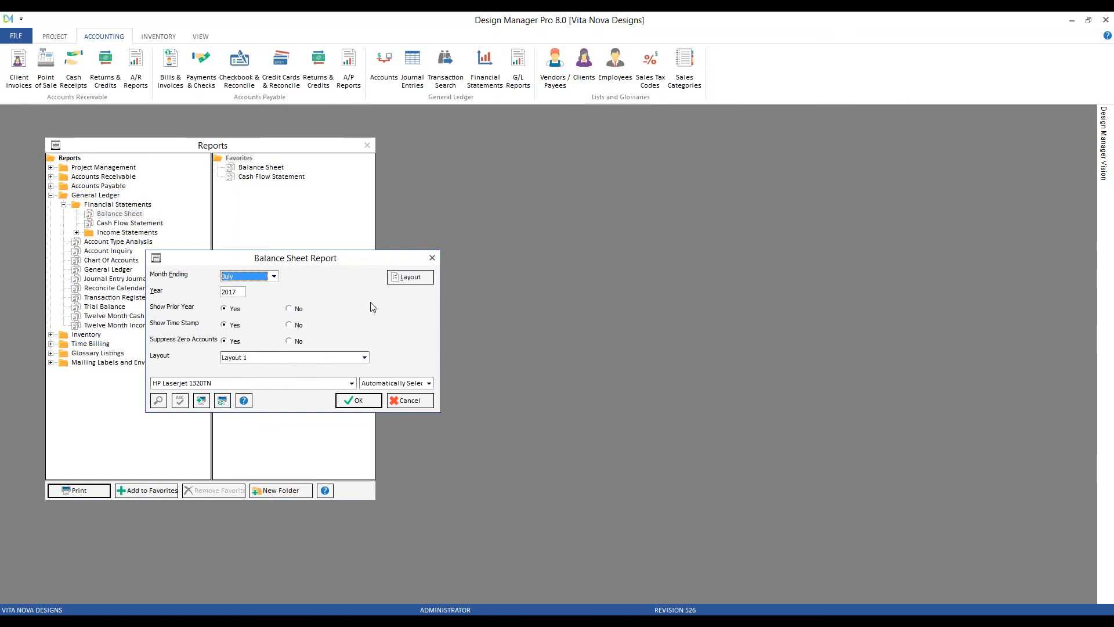
click(411, 401)
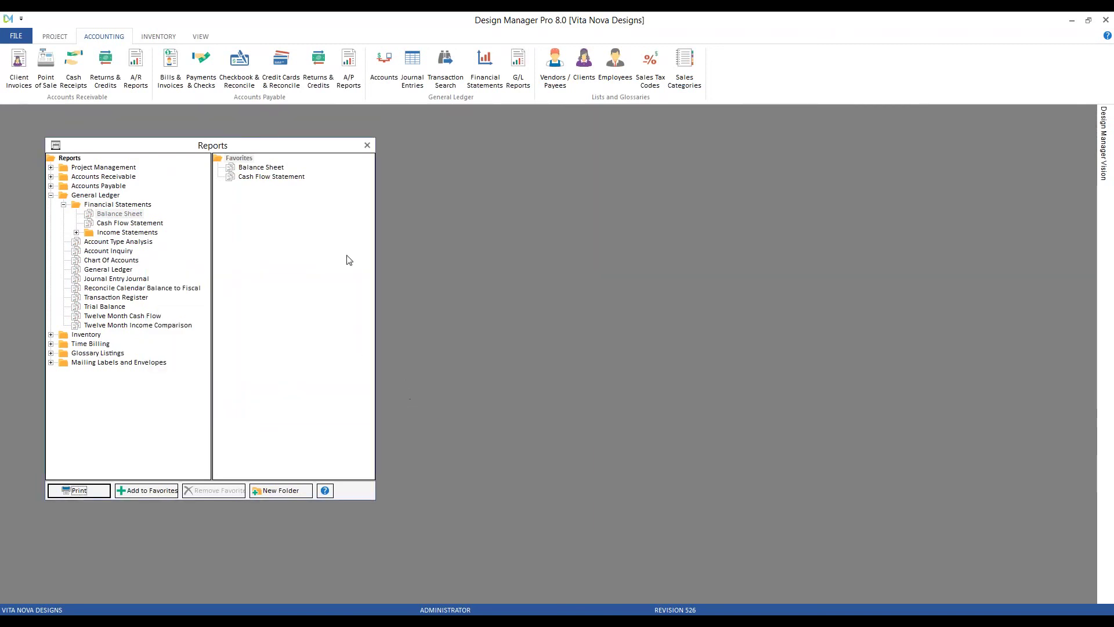